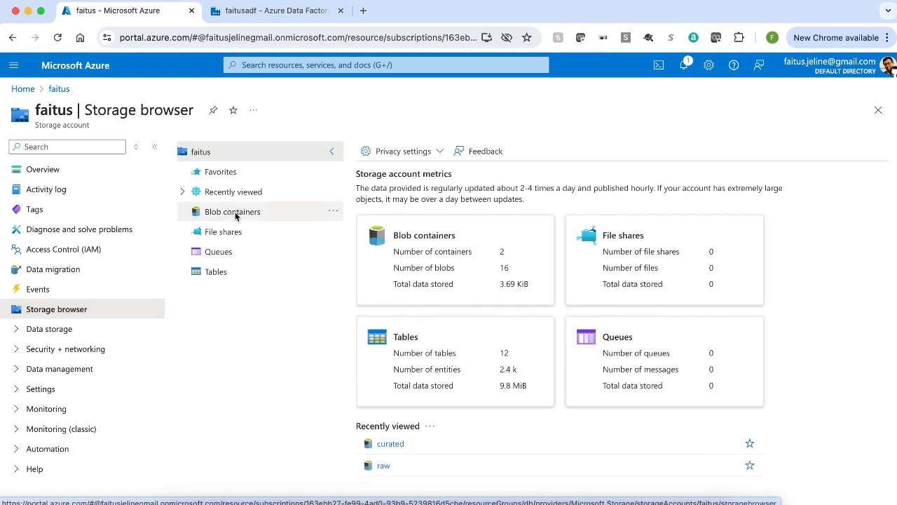
Open the manager folder in the raw blob container and widen the Name column to read the file names.
left_click(236, 213)
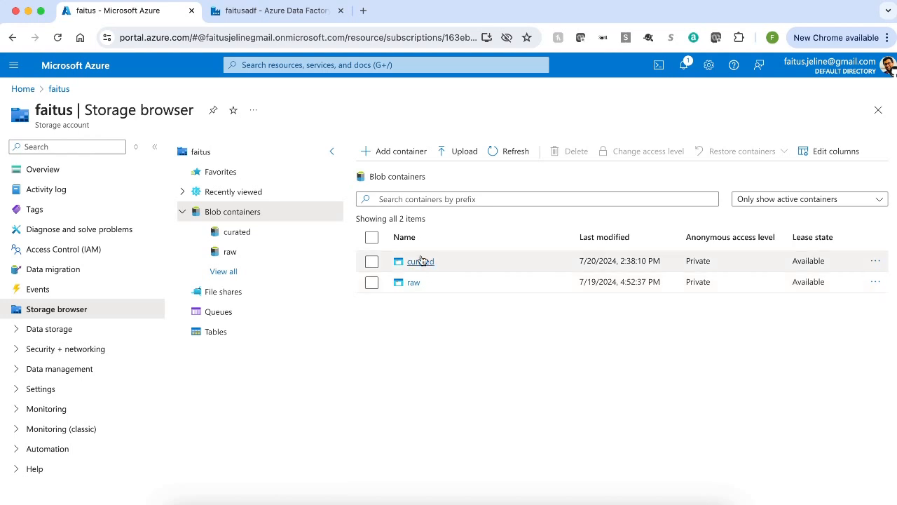
left_click(412, 281)
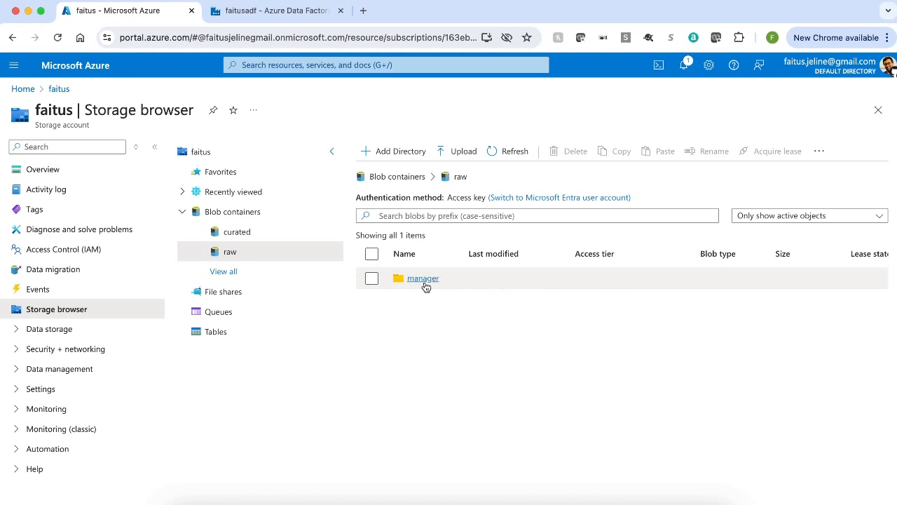
left_click(421, 279)
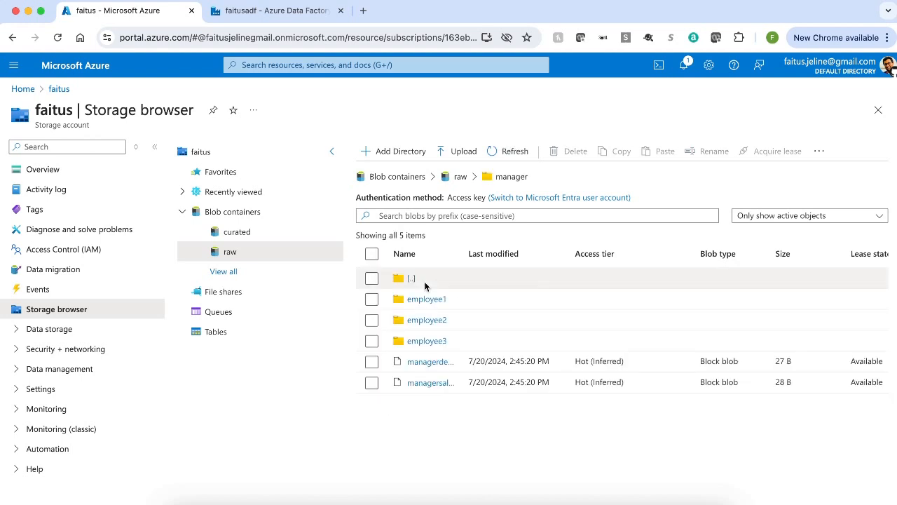
left_click_drag(461, 254, 536, 257)
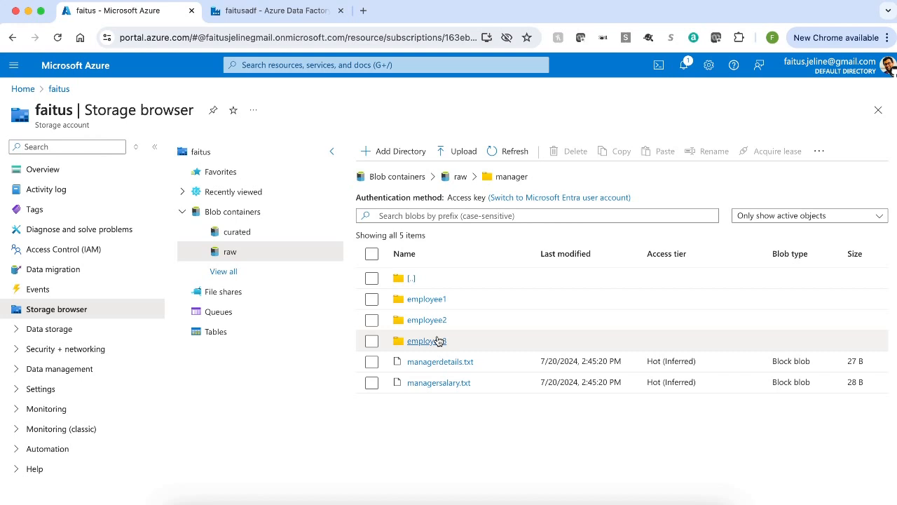
Examine the files in the employee1, employee2 and employee3 folders, and open the curated container.
left_click(436, 299)
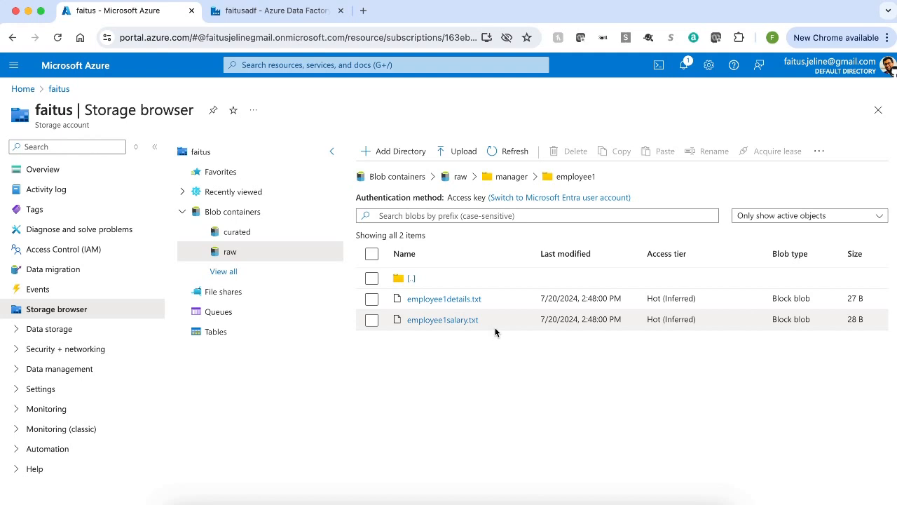
left_click(518, 180)
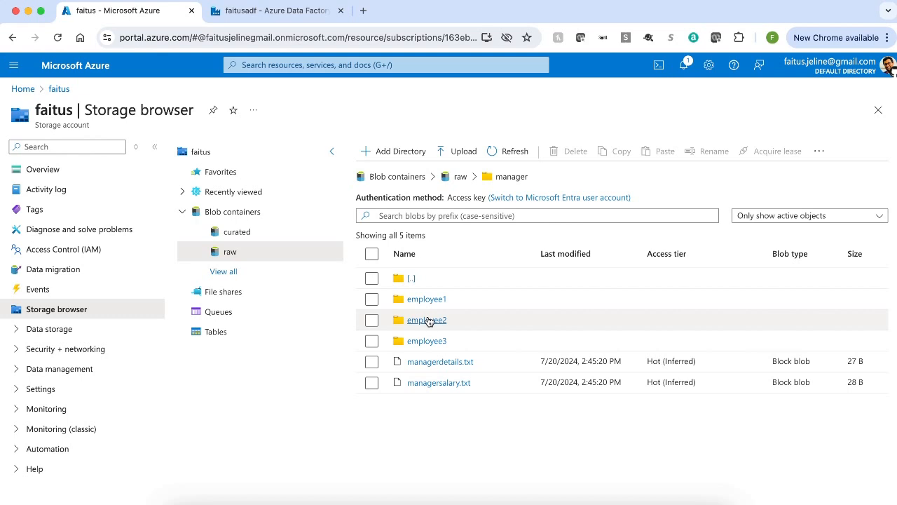
left_click(428, 319)
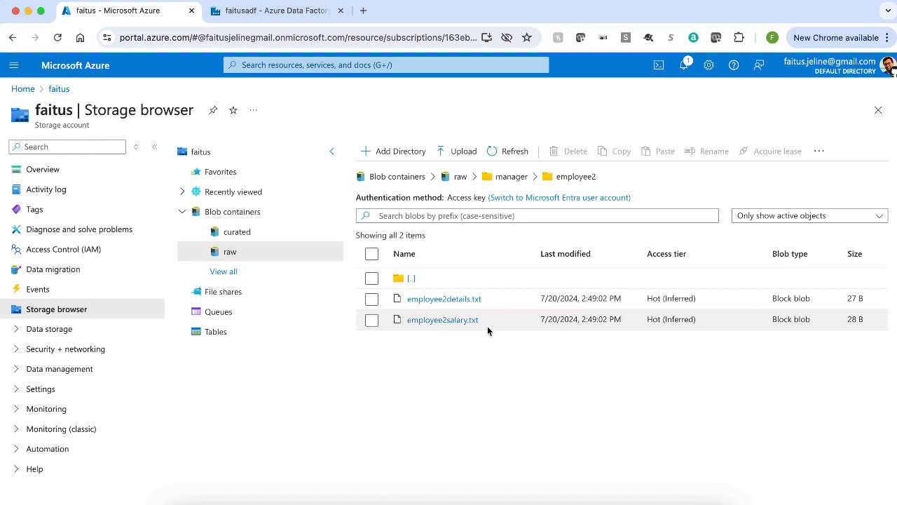
left_click(514, 179)
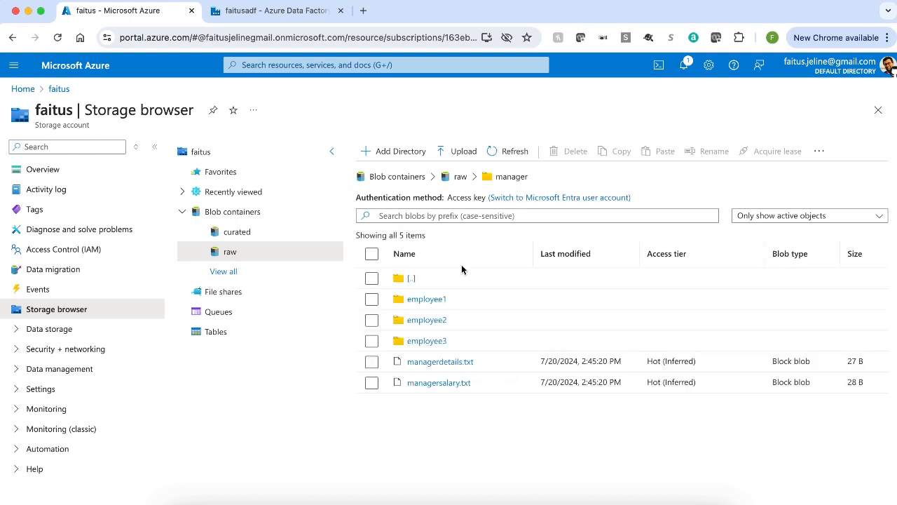
left_click(428, 341)
left_click(428, 342)
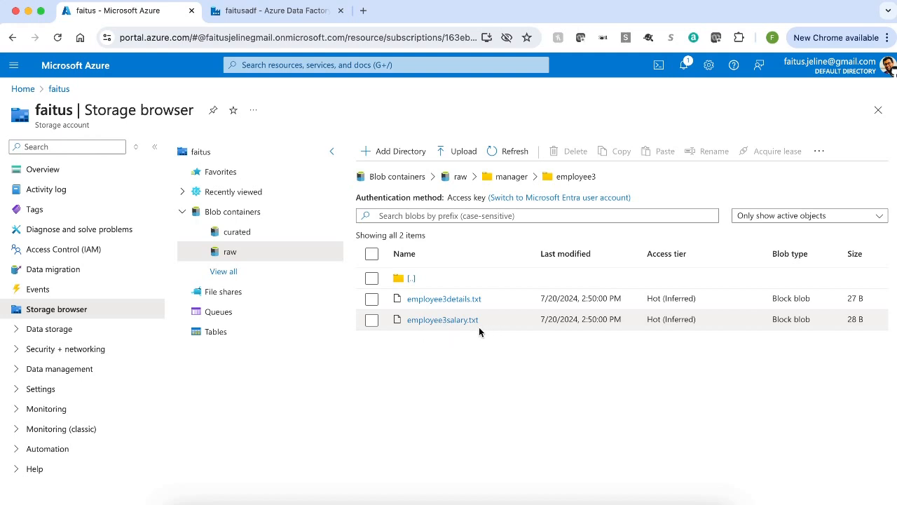
left_click(406, 180)
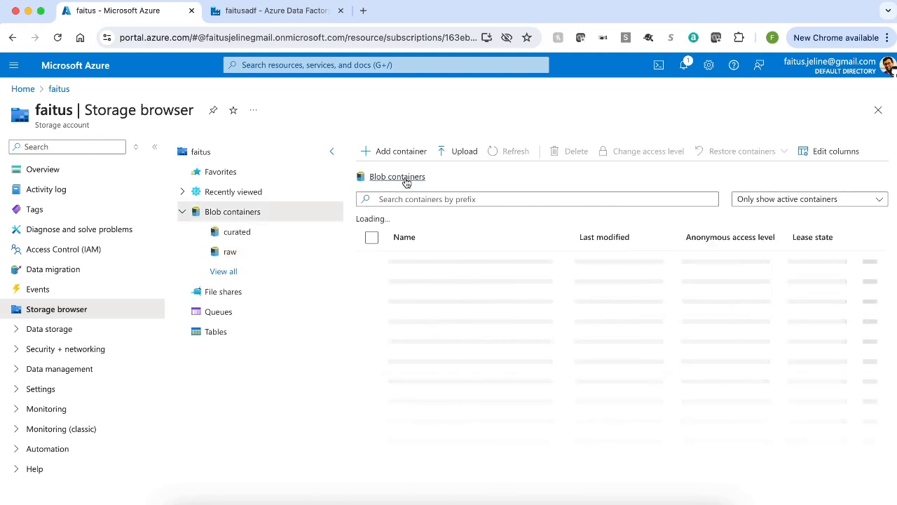
left_click(426, 263)
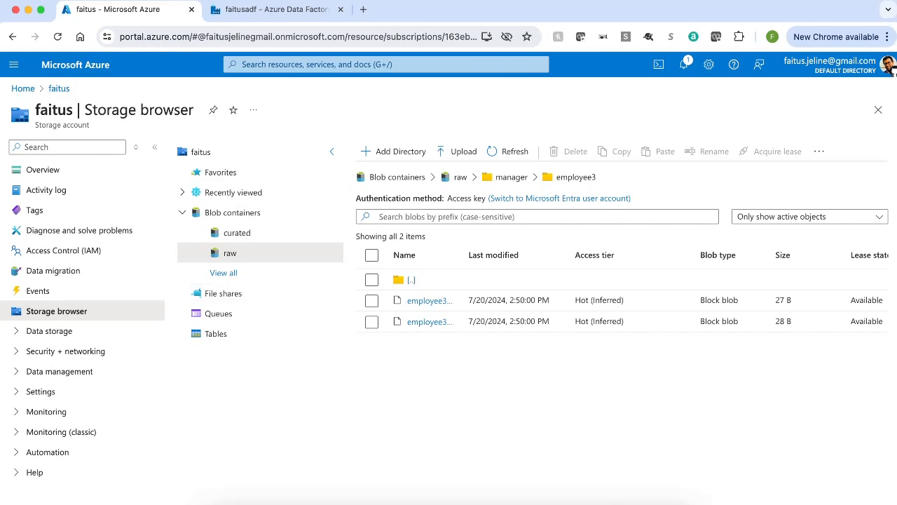
Switch to Azure Data Factory and create a new pipeline in the authoring area.
left_click(267, 10)
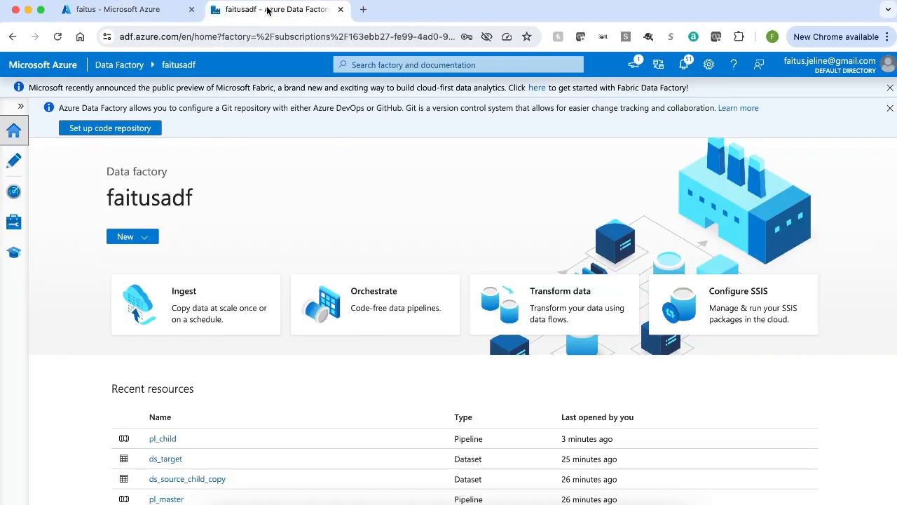
left_click(14, 161)
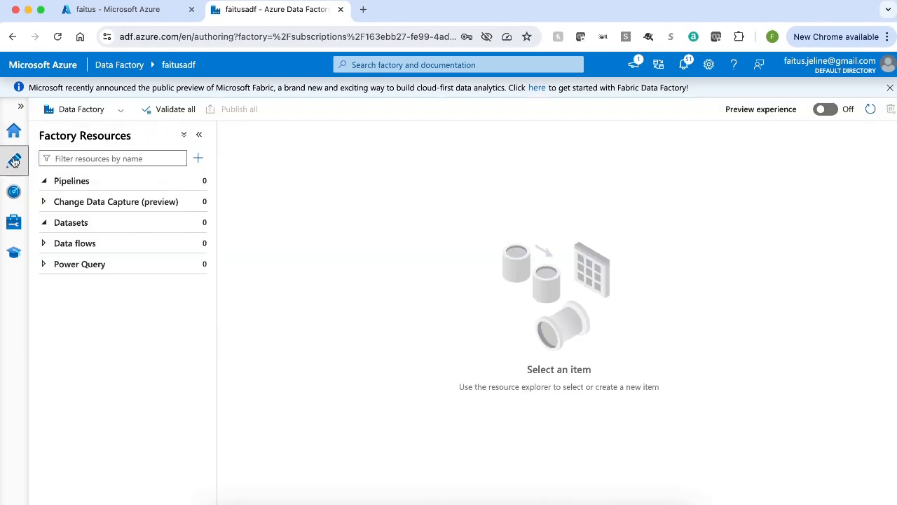
left_click(195, 181)
left_click(248, 203)
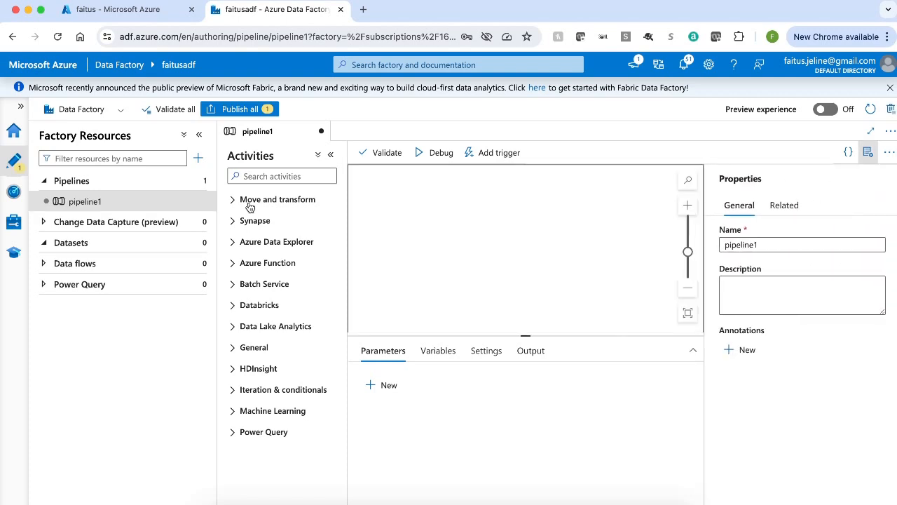
Name the new pipeline pl_child and hide its properties.
left_click(773, 249)
key("super+a")
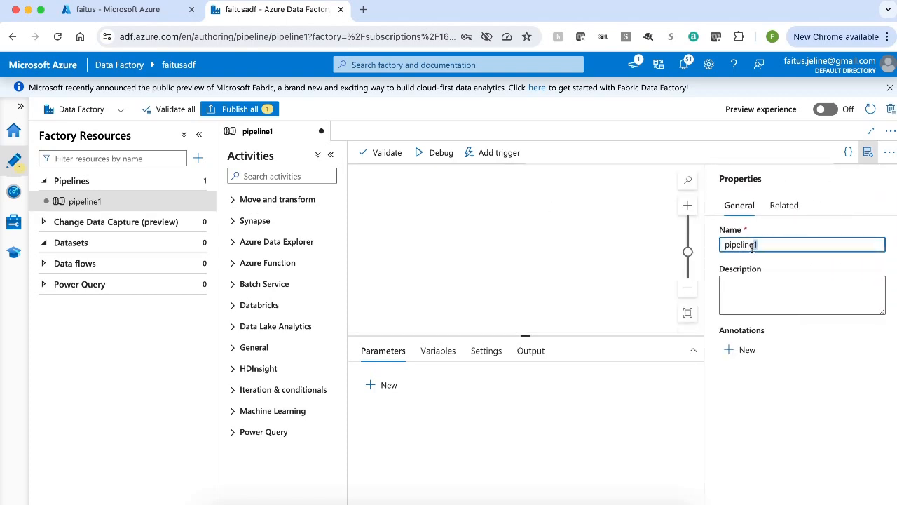
key("BackSpace")
type("pl")
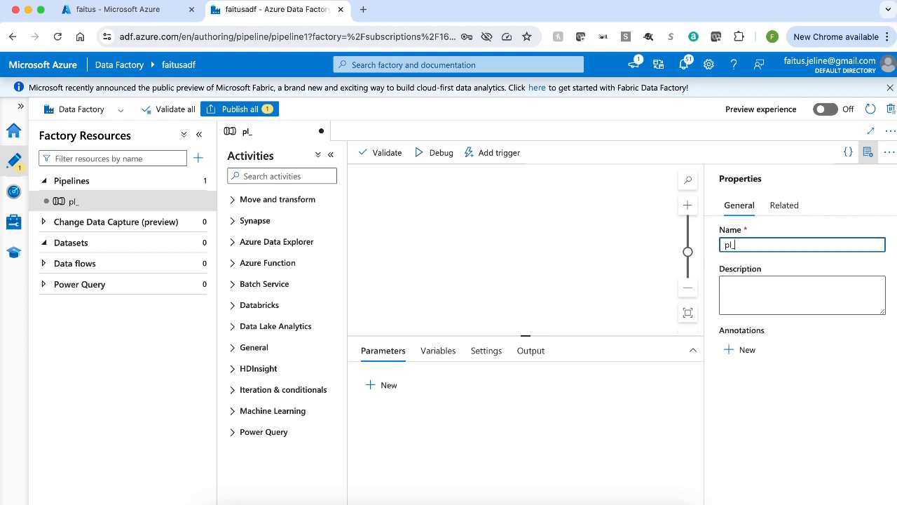
type("_child")
left_click(871, 155)
left_click(869, 155)
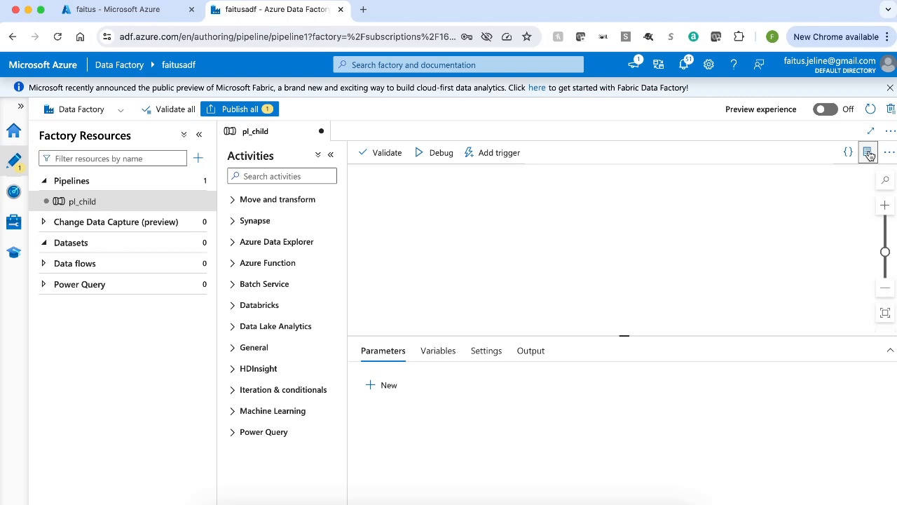
Check the contents of the raw container's manager folder in the Azure portal and return to Azure Data Factory.
left_click(136, 14)
left_click(512, 180)
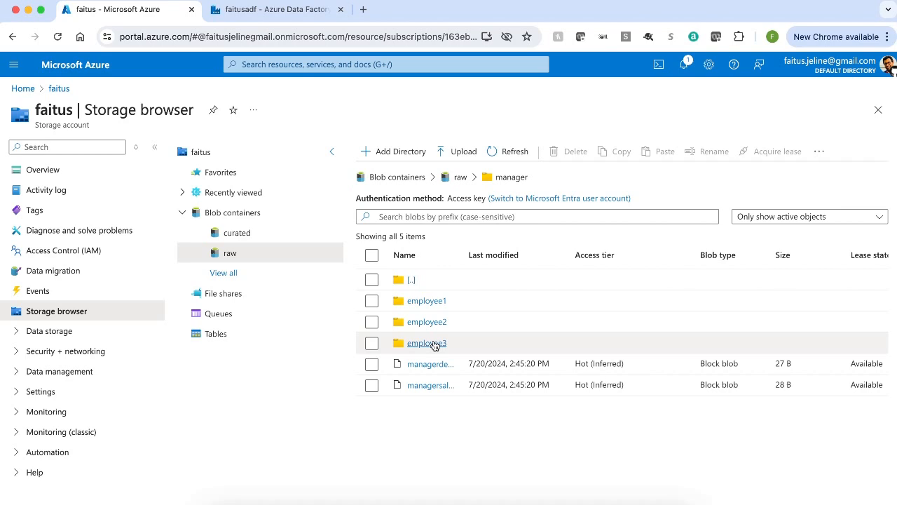
left_click(287, 10)
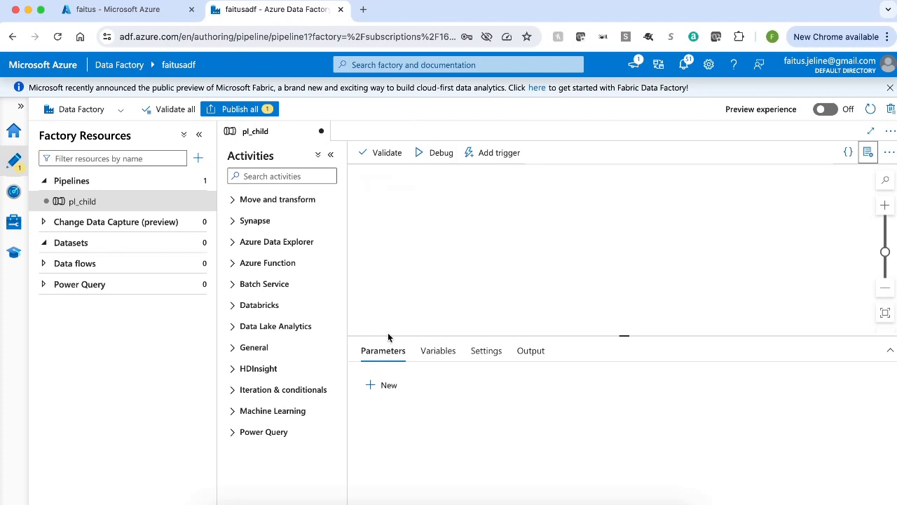
Add a String parameter named Foldername to the pl_child pipeline.
left_click(383, 386)
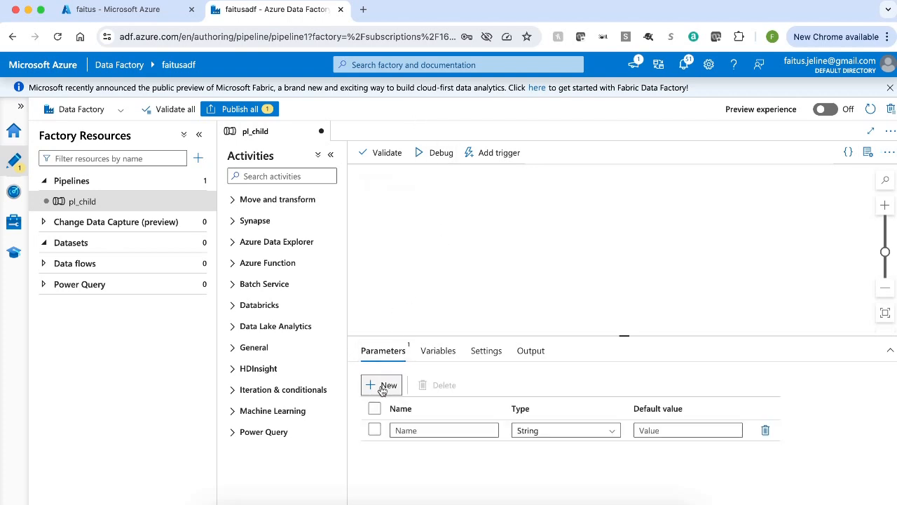
left_click(417, 430)
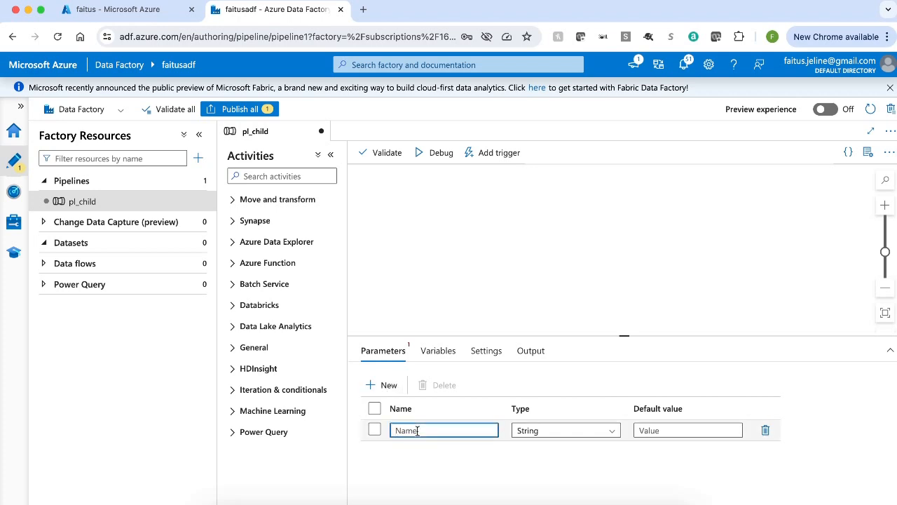
type("Foldername")
Find the Get Metadata activity by searching for "get" and add it to the pl_child canvas.
left_click(273, 175)
type("get")
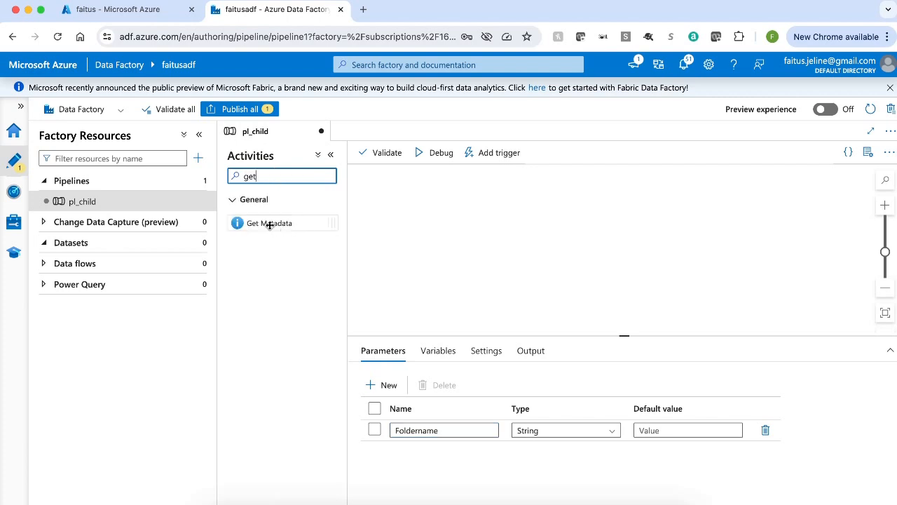
left_click_drag(276, 229, 472, 231)
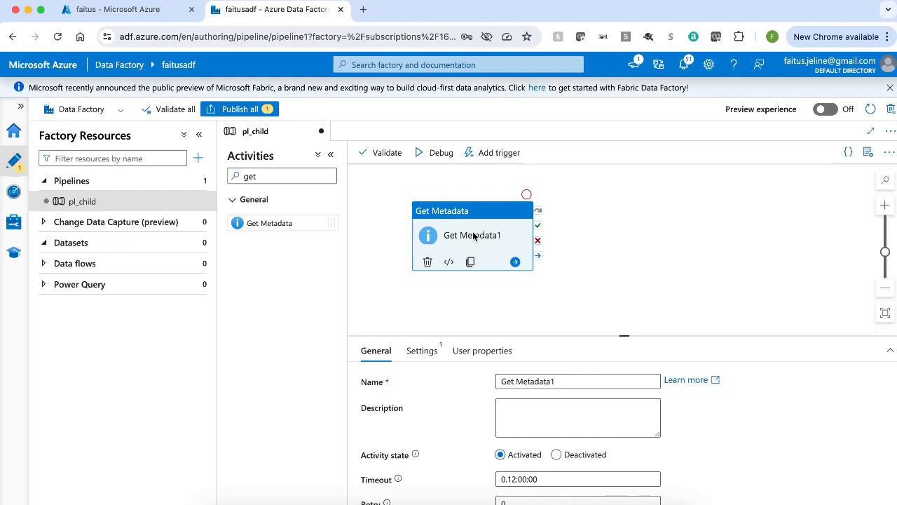
Start a new dataset for the Get Metadata activity using Azure Blob Storage and the Binary format.
left_click(424, 358)
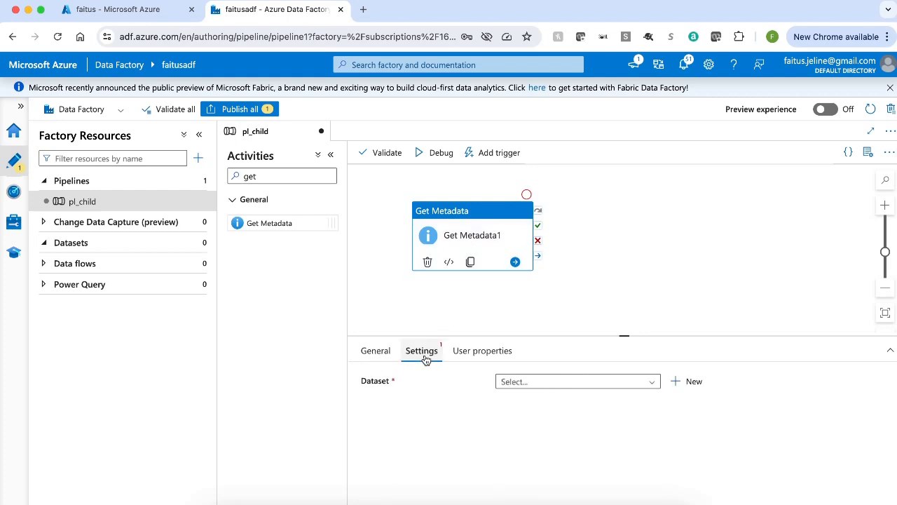
left_click(694, 381)
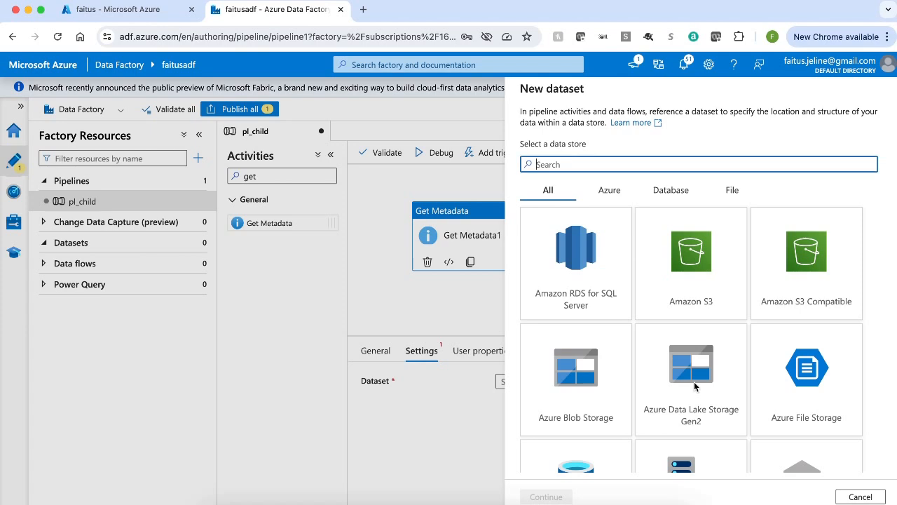
left_click(593, 370)
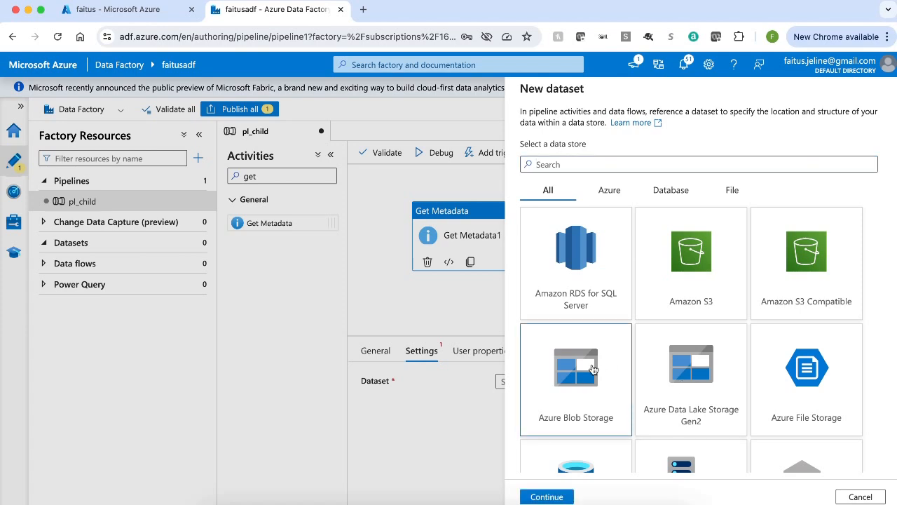
left_click(550, 497)
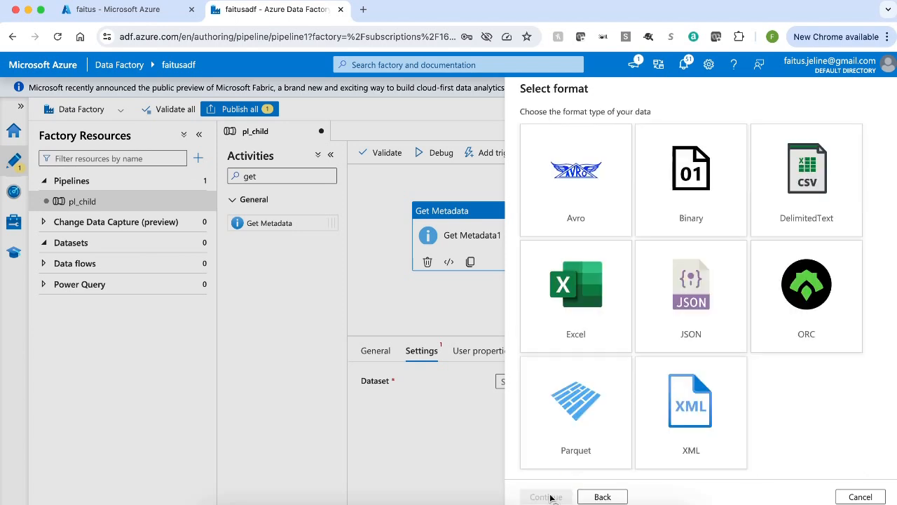
left_click(718, 195)
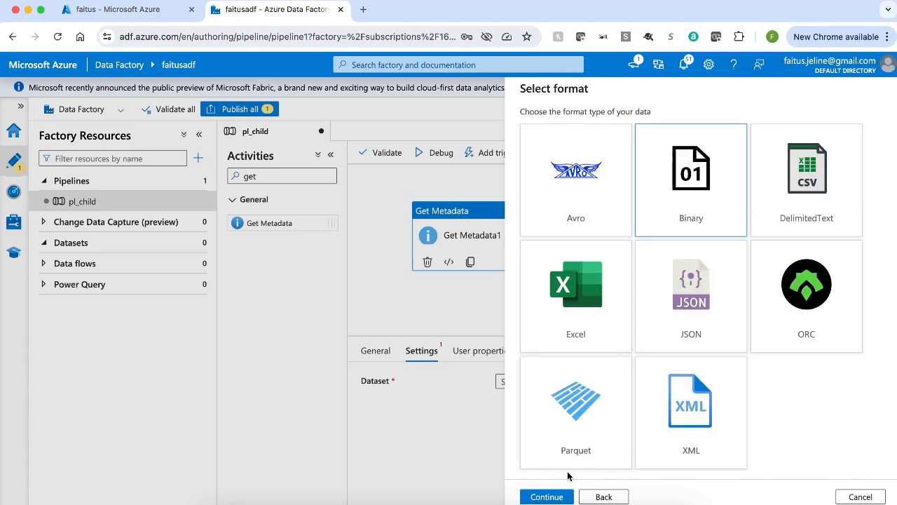
left_click(547, 497)
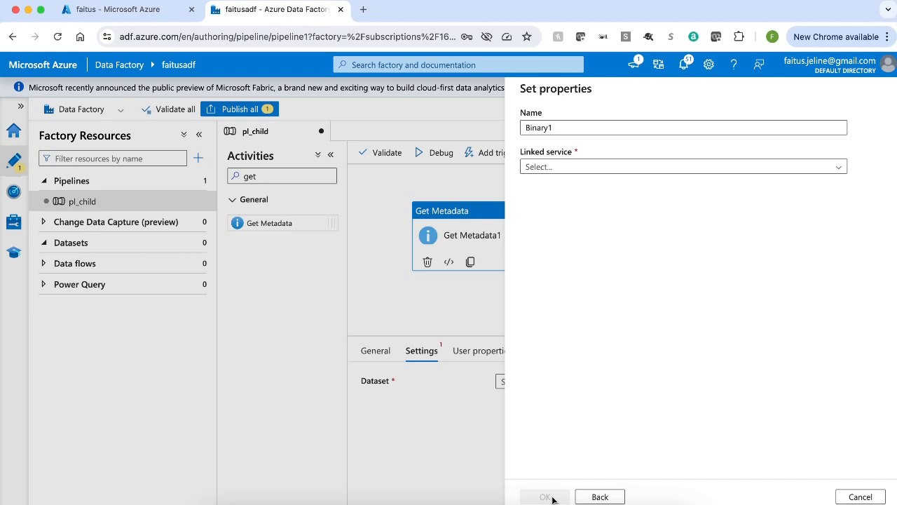
Name the new Binary dataset ds_child_source.
left_click(567, 127)
key("BackSpace")
key("BackSpace")
key("BackSpace")
key("BackSpace")
key("BackSpace")
key("BackSpace")
key("BackSpace")
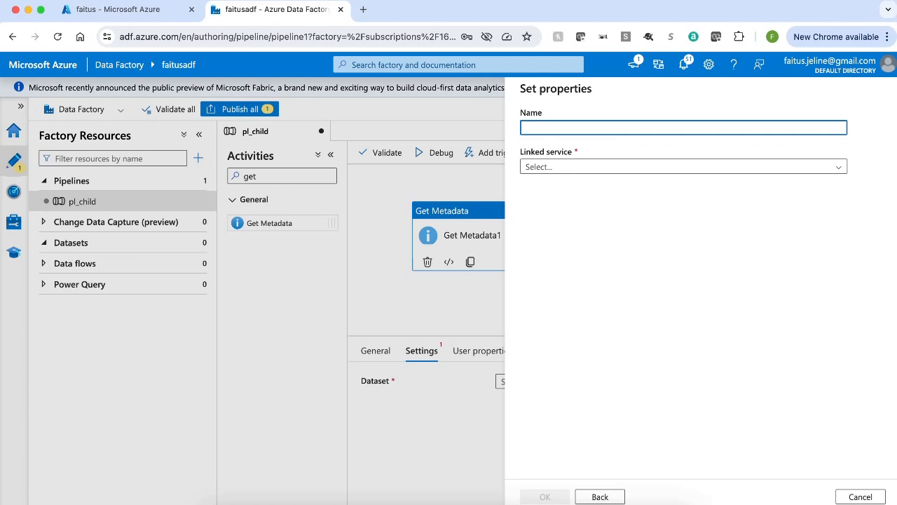
type("ds_chi")
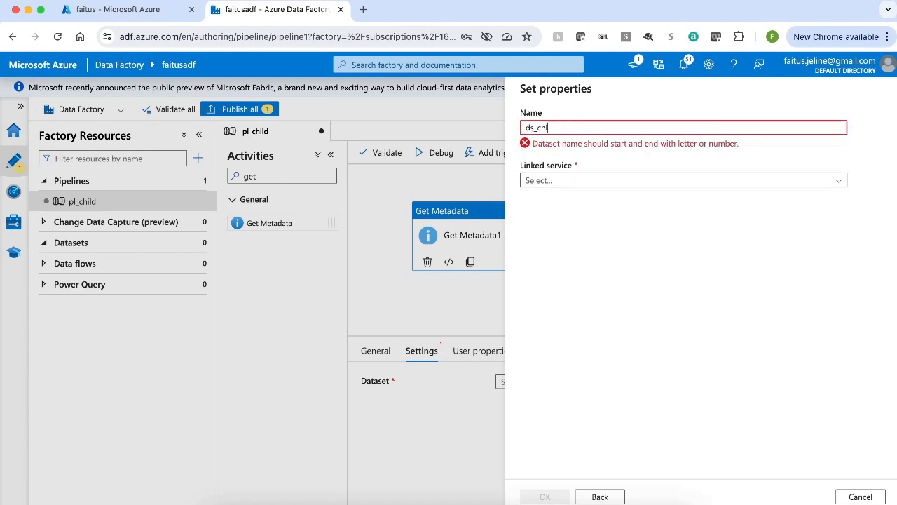
type("ld_source")
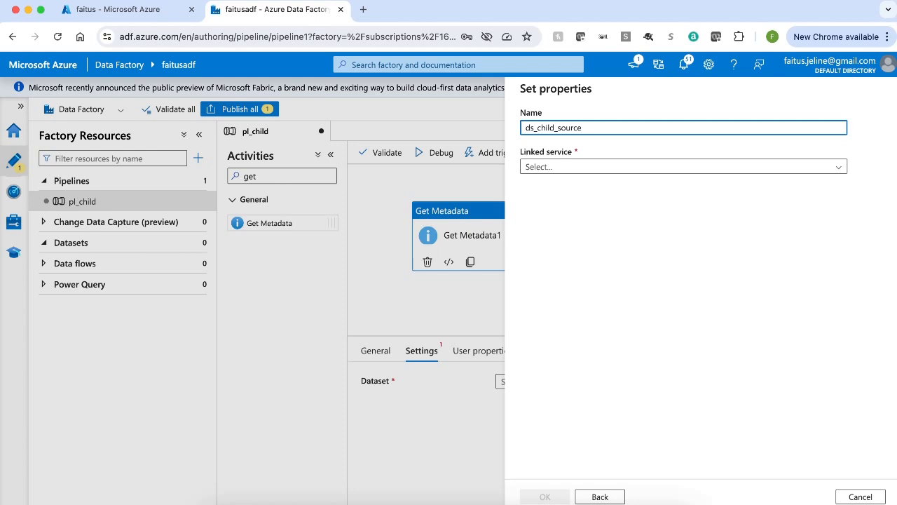
Start a new Azure Blob Storage linked service for the ds_child_source dataset and name it ls_BlobStorage.
left_click(572, 168)
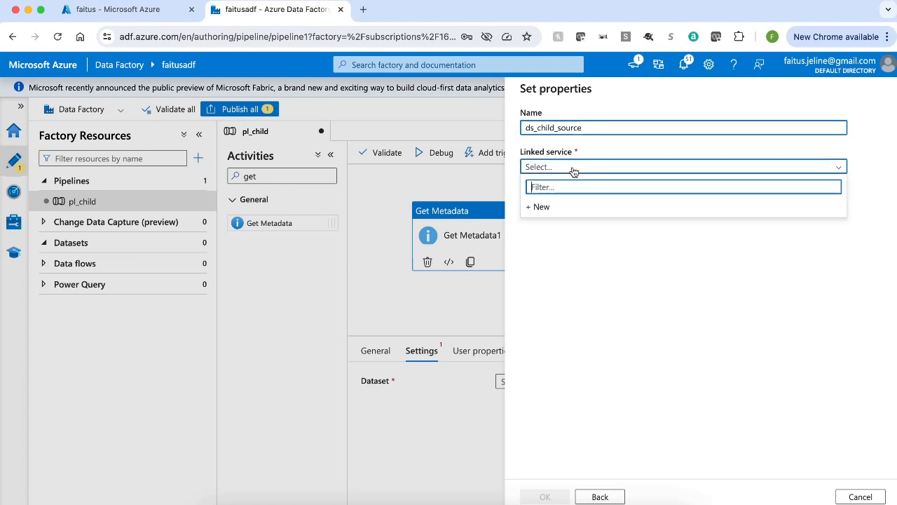
left_click(555, 208)
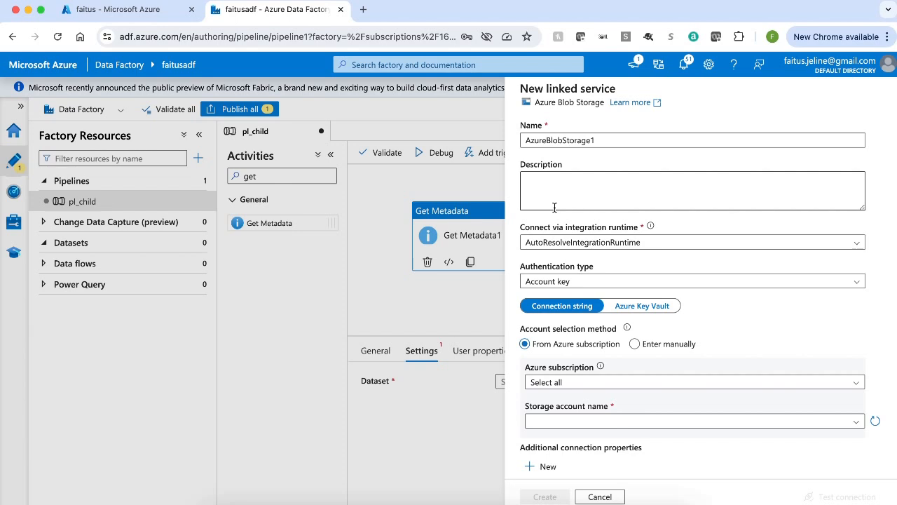
left_click(613, 139)
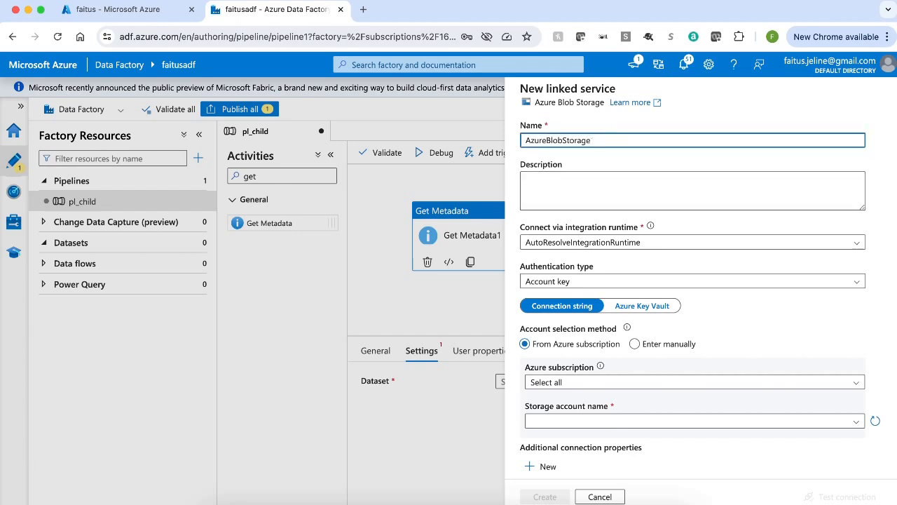
key("BackSpace")
key("BackSpace")
key("BackSpace")
key("BackSpace")
key("BackSpace")
type("ls_")
Connect the linked service to storage account faitus in Azure subscription 1, test the connection and create the service.
left_click(731, 382)
left_click(691, 419)
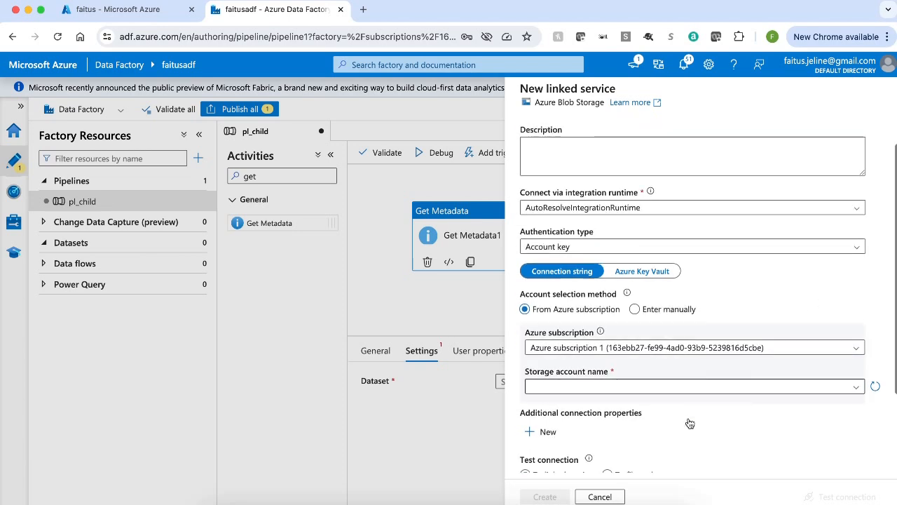
scroll(688, 393, "down", 2)
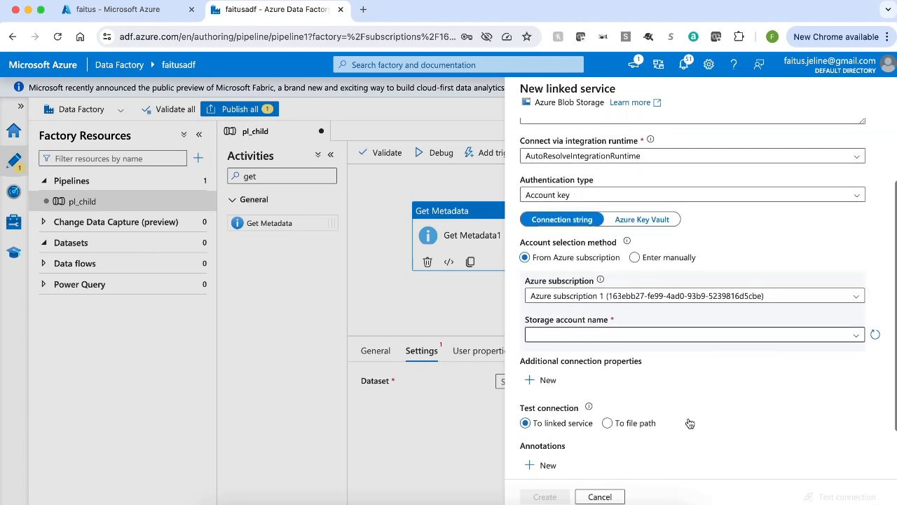
left_click(680, 335)
left_click(621, 356)
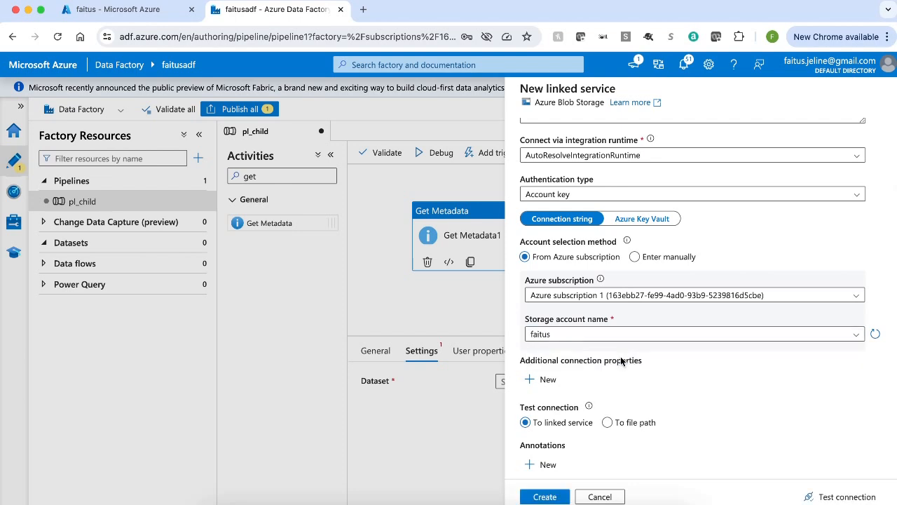
left_click(827, 496)
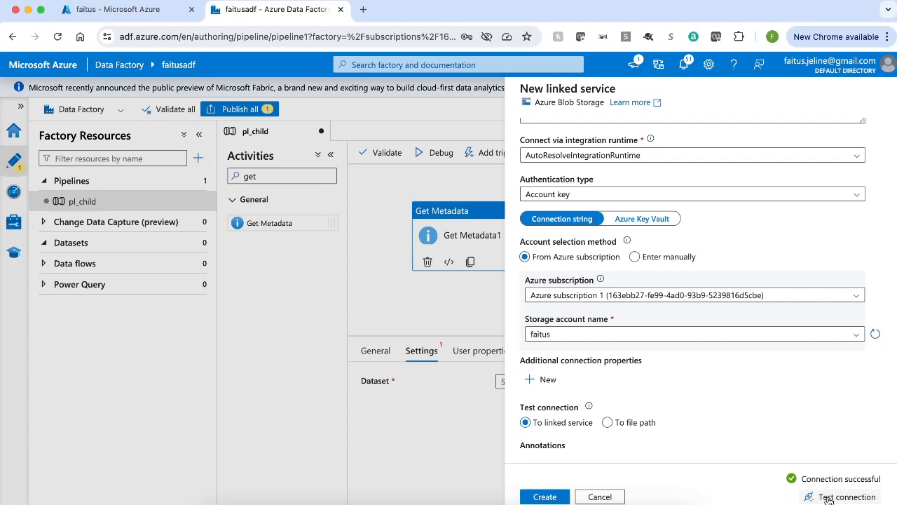
left_click(565, 498)
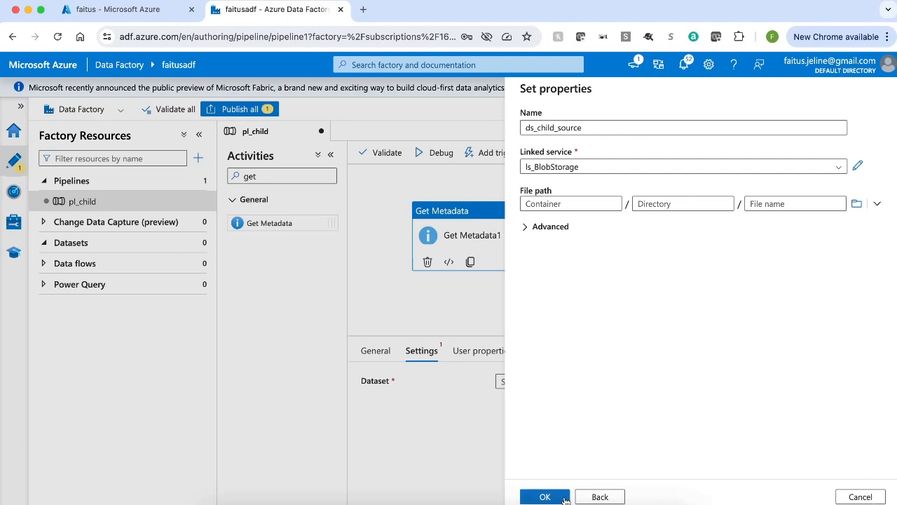
Set the dataset's file path to the manager folder in the raw container and create the dataset.
left_click(855, 205)
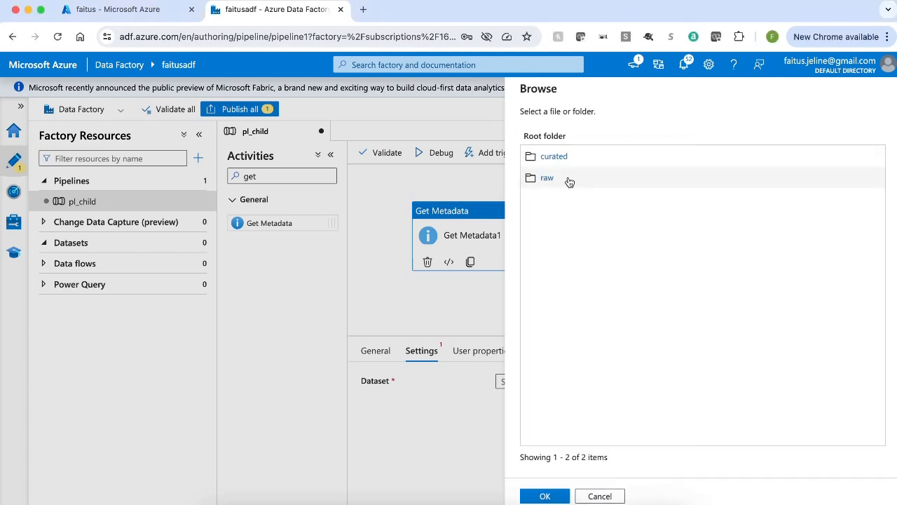
left_click(546, 180)
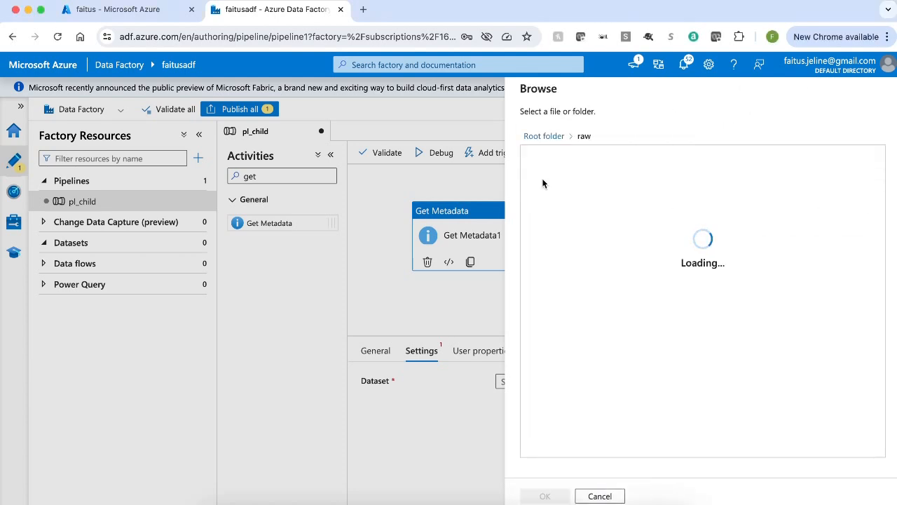
left_click(552, 155)
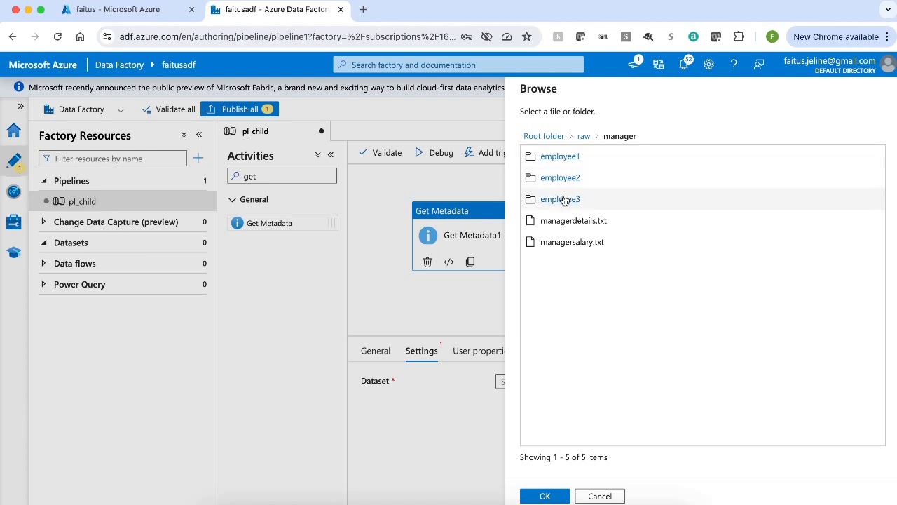
left_click(545, 496)
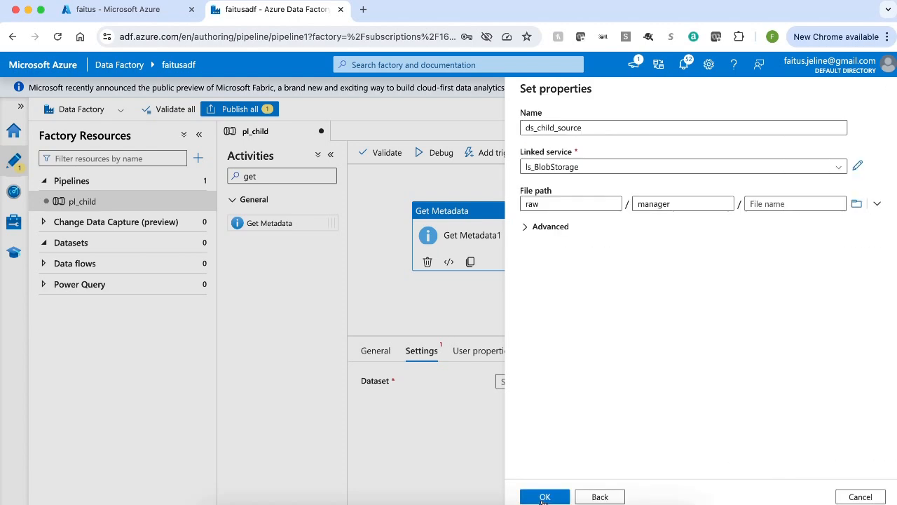
left_click(544, 497)
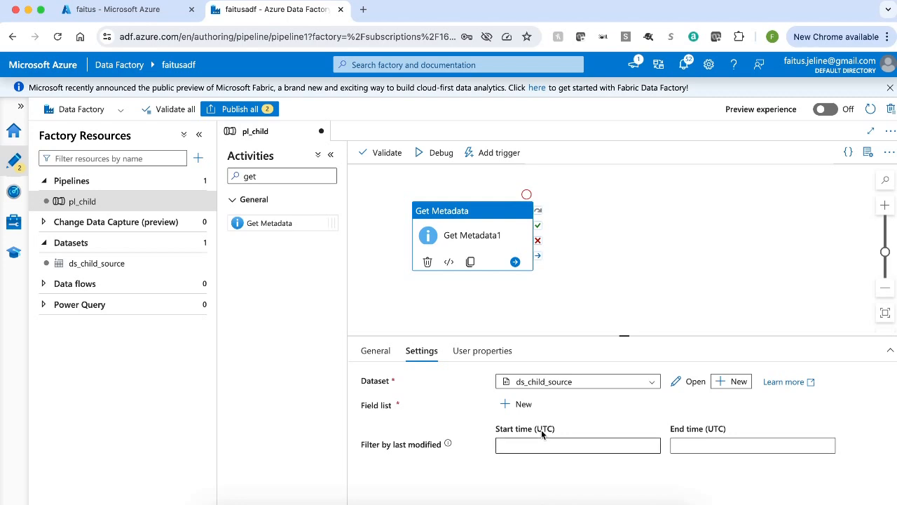
Add the Child items argument to the field list of the Get Metadata activity.
left_click(521, 404)
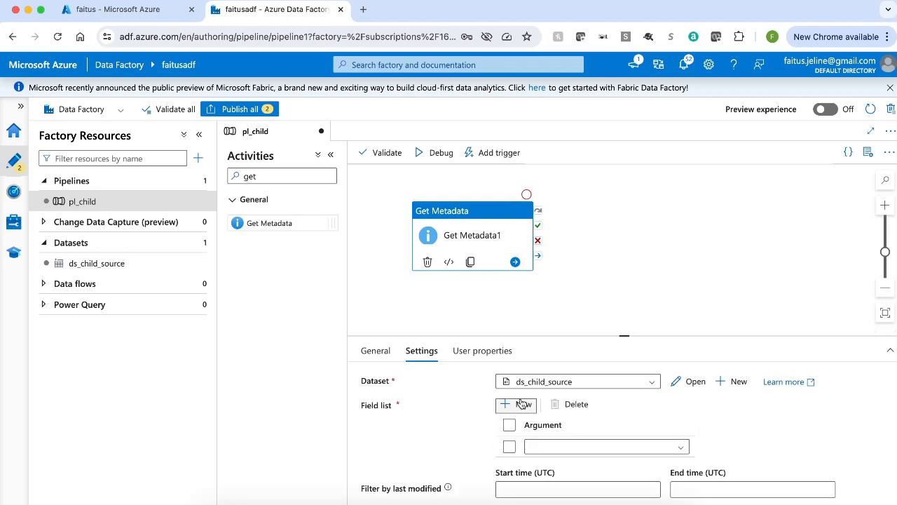
left_click(604, 450)
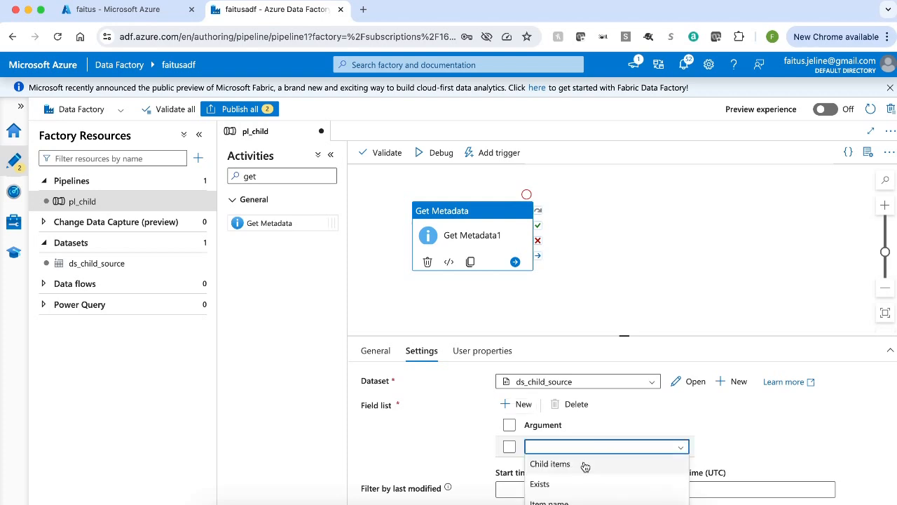
left_click(581, 465)
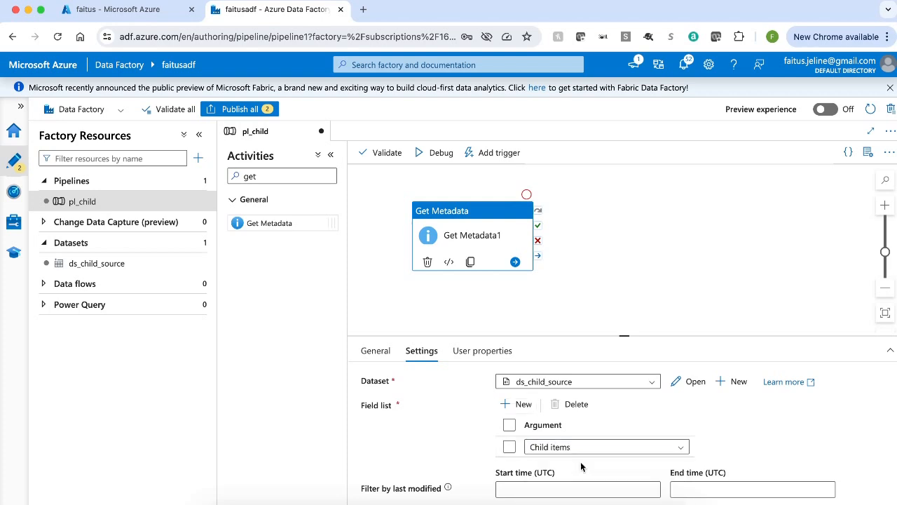
Add a String parameter named foldername to the ds_child_source dataset and hide the dataset's properties pane.
left_click(109, 267)
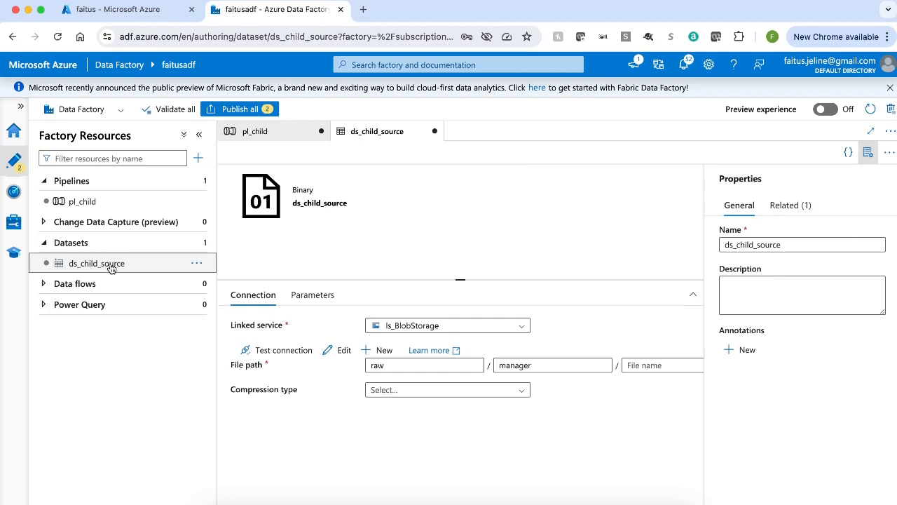
left_click(305, 297)
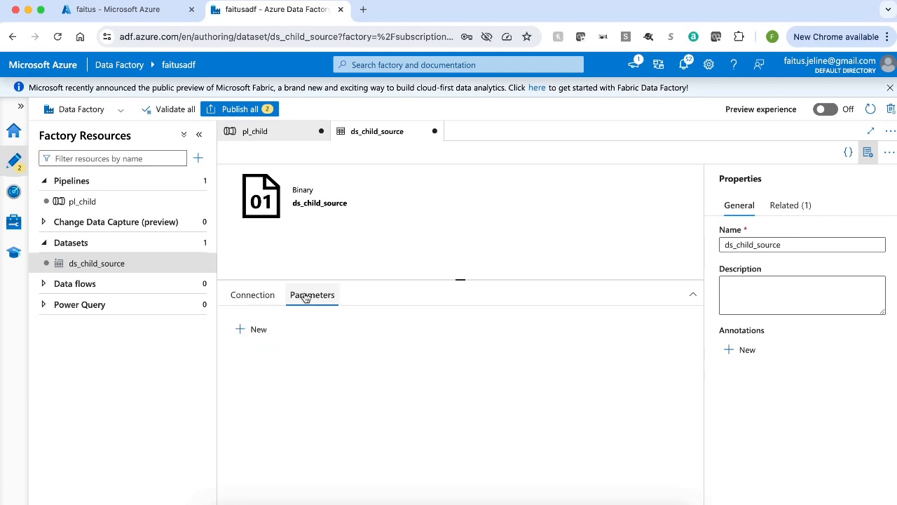
left_click(246, 329)
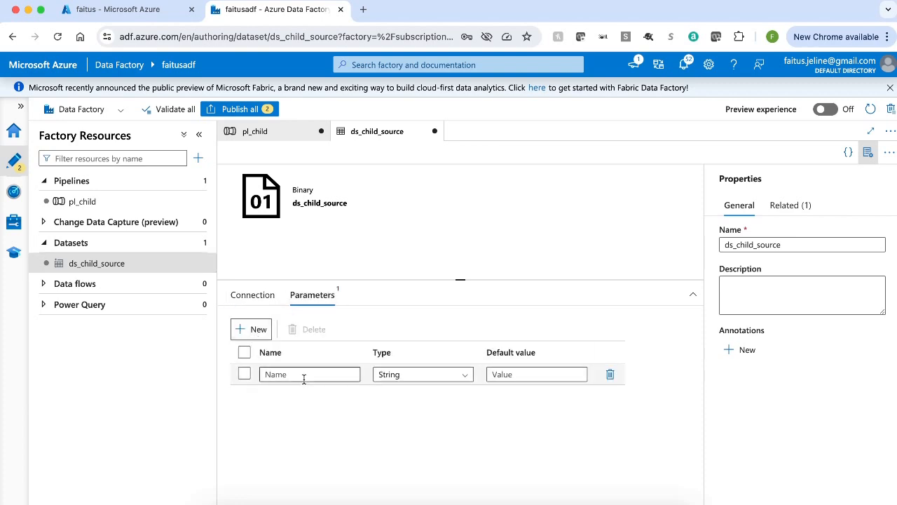
left_click(303, 375)
type("fol")
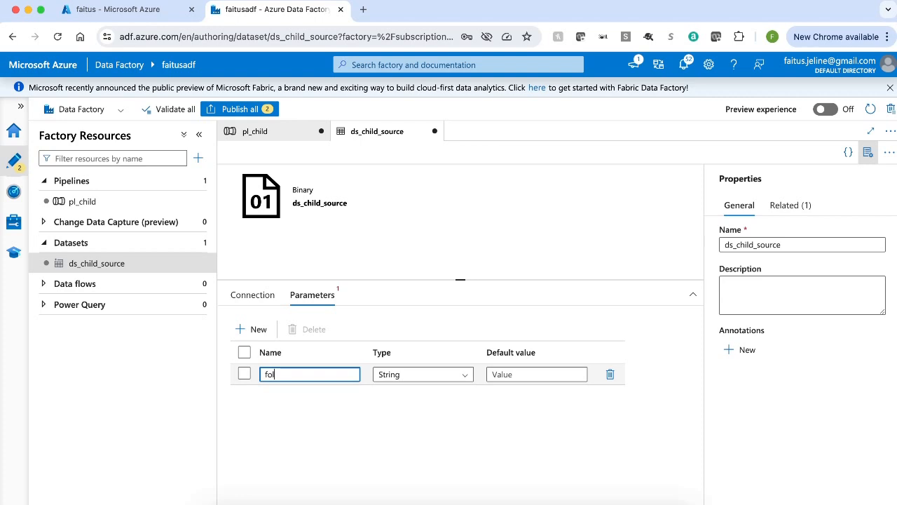
type("dername")
left_click(868, 154)
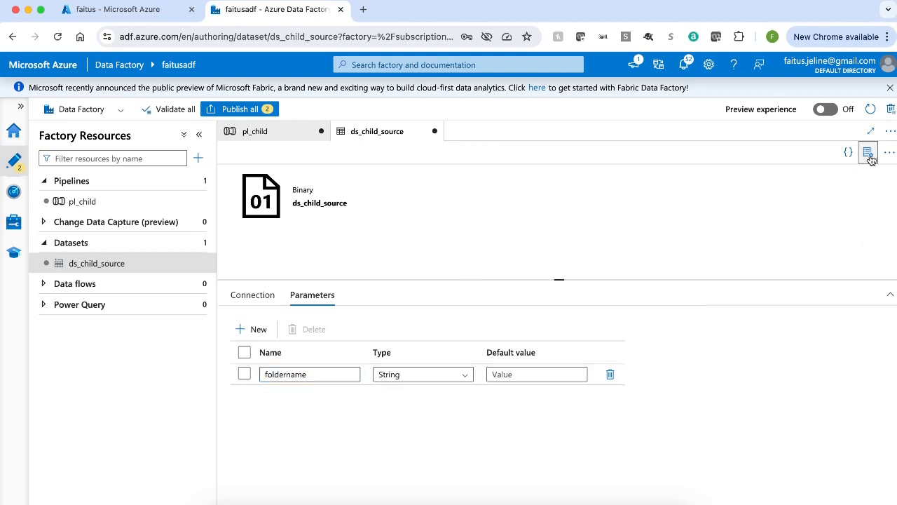
left_click(249, 297)
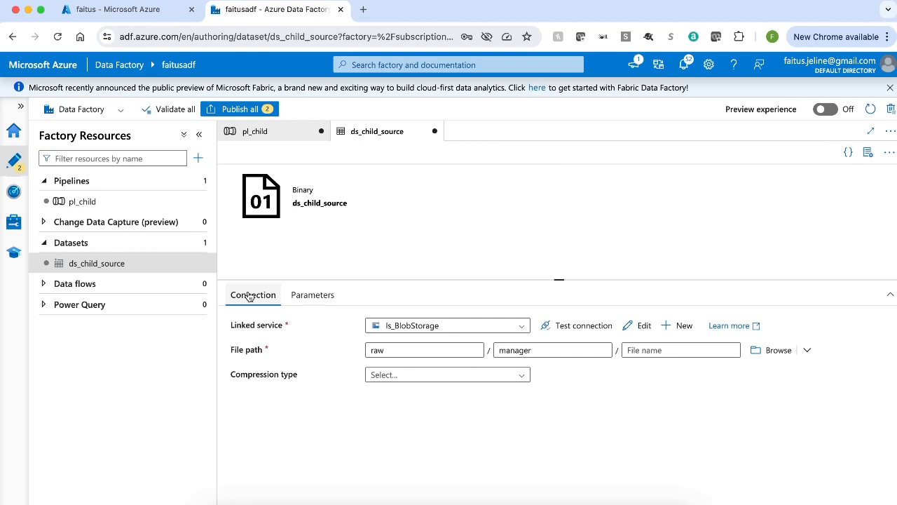
left_click(557, 351)
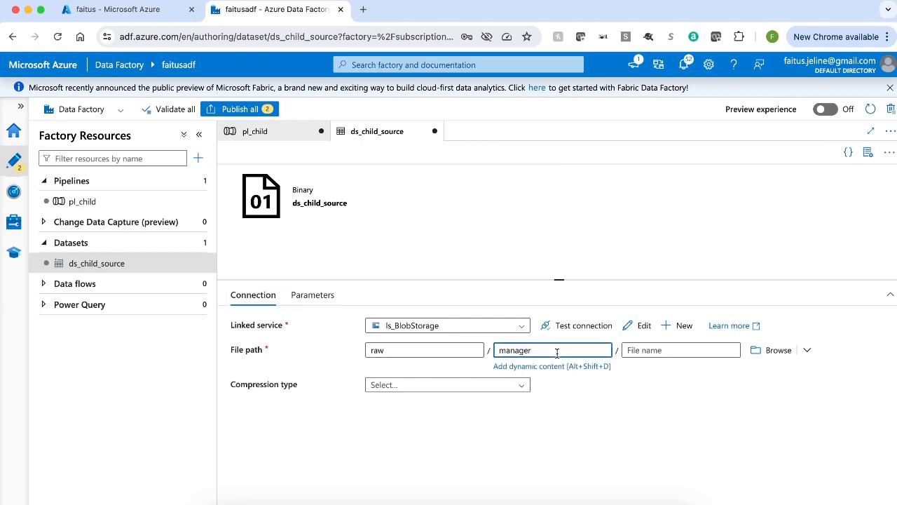
left_click(556, 365)
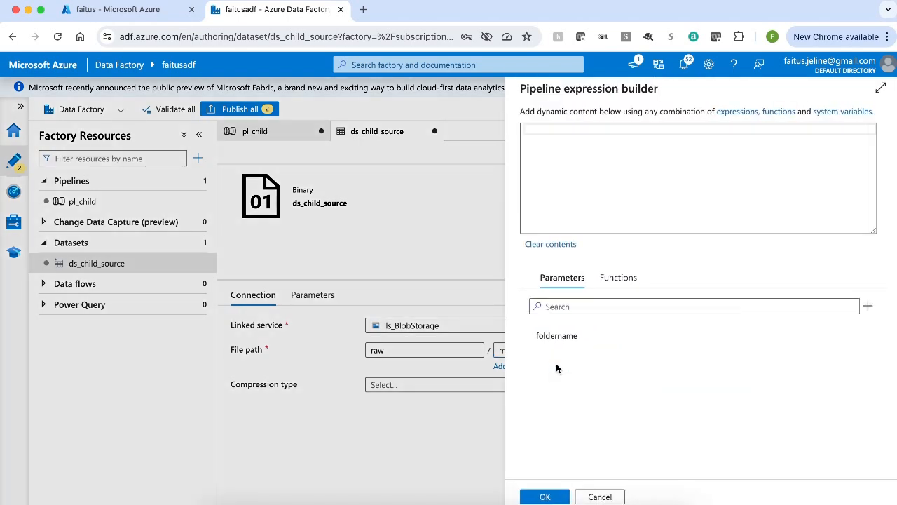
left_click(551, 130)
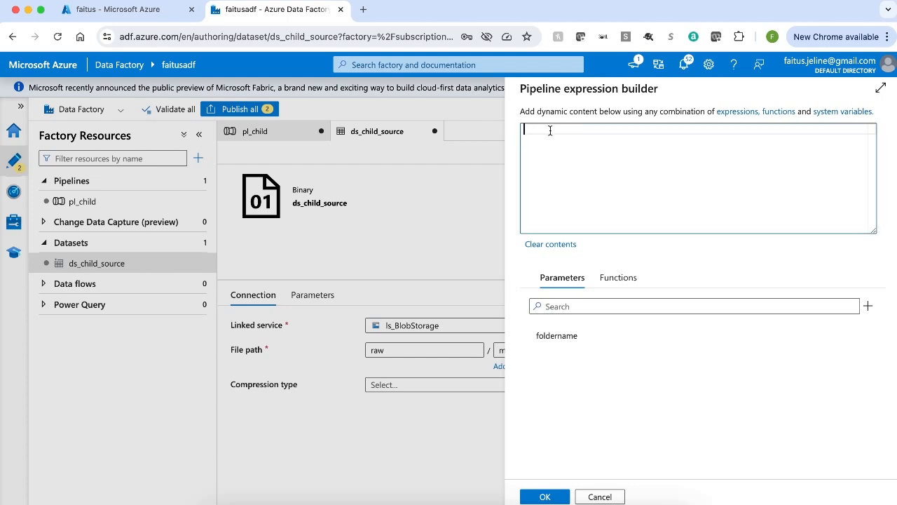
type("@con")
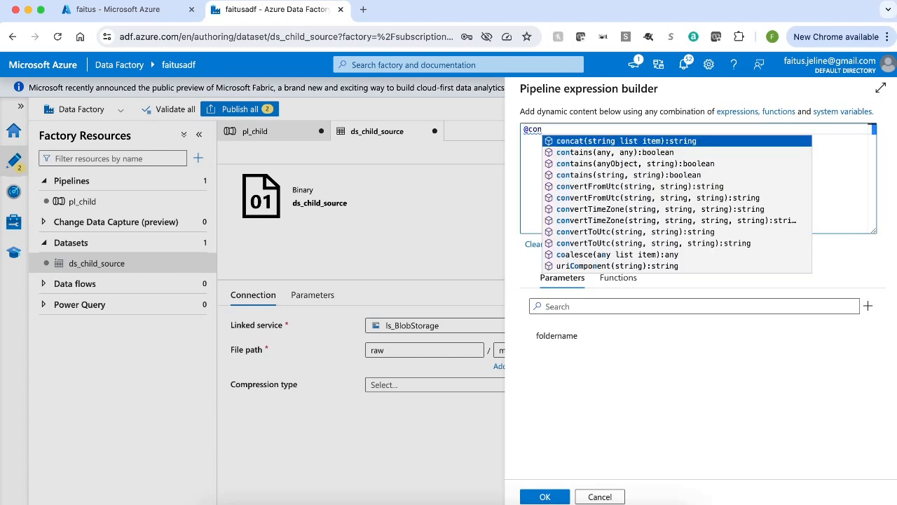
key("Return")
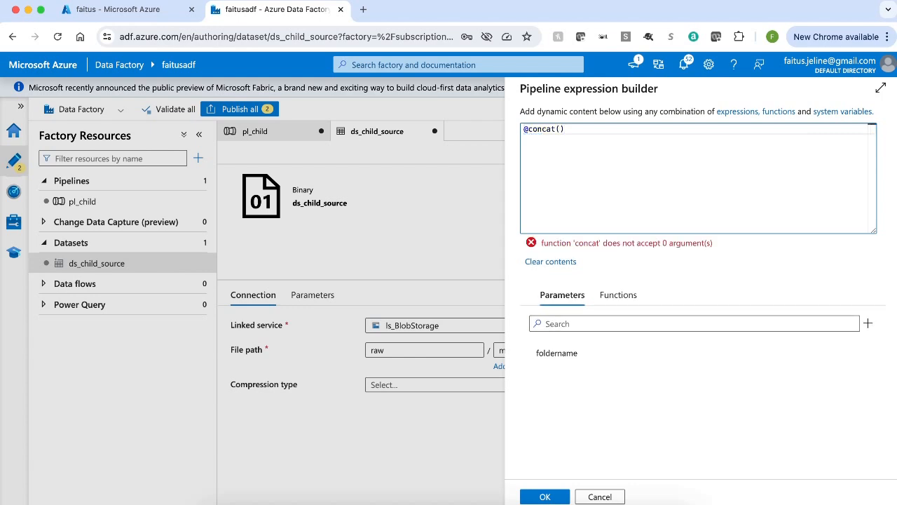
type("'manger")
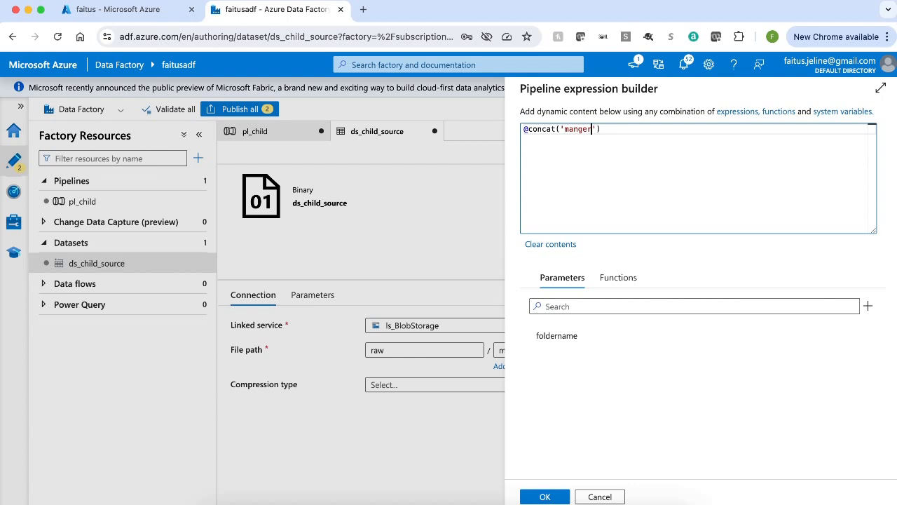
type("/',")
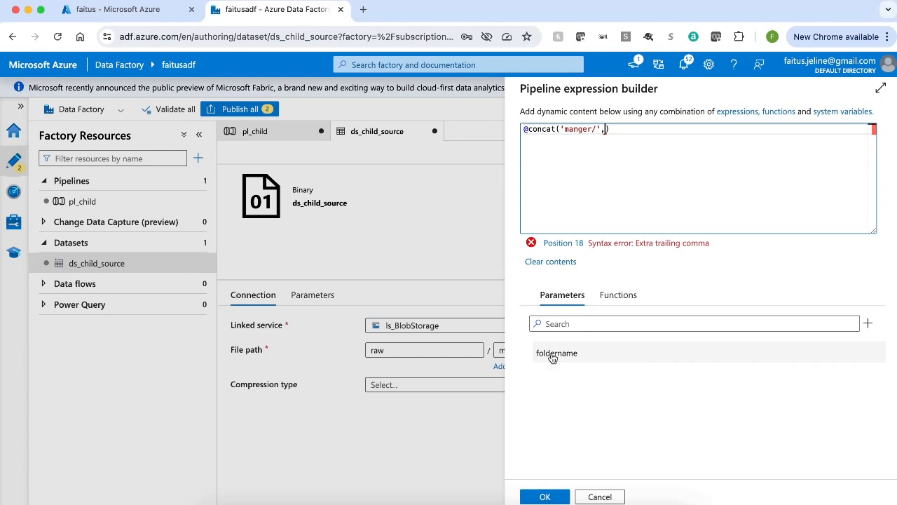
left_click(553, 353)
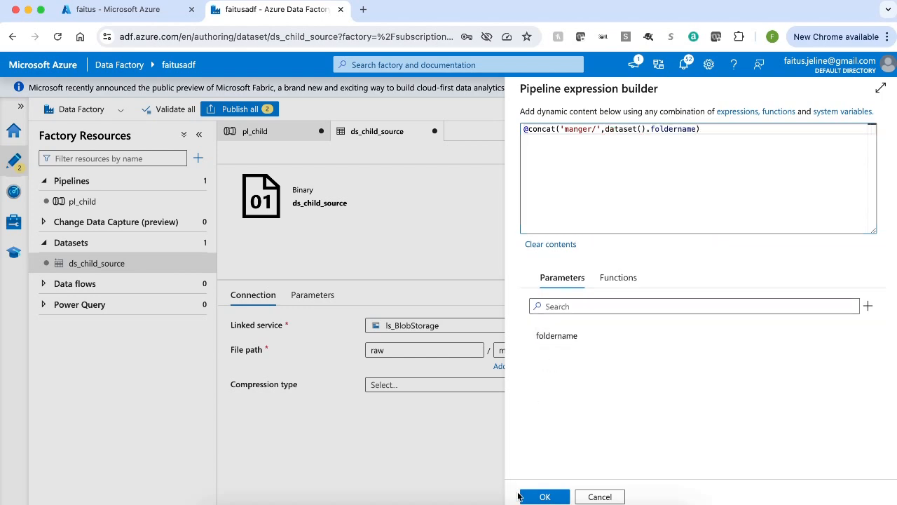
left_click(541, 497)
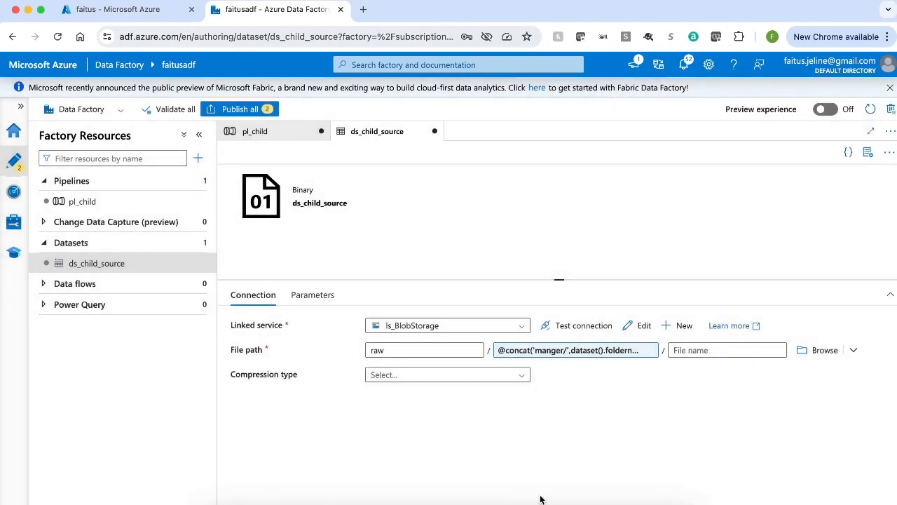
left_click(266, 132)
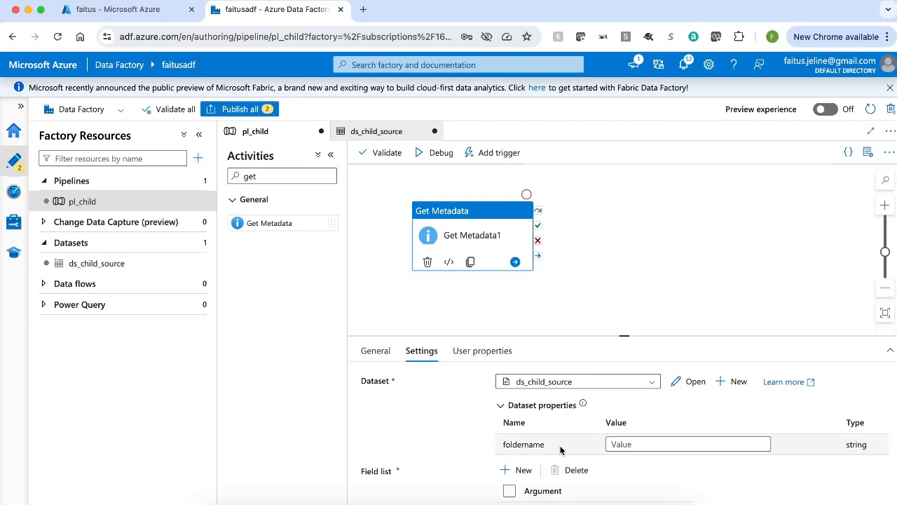
left_click(641, 445)
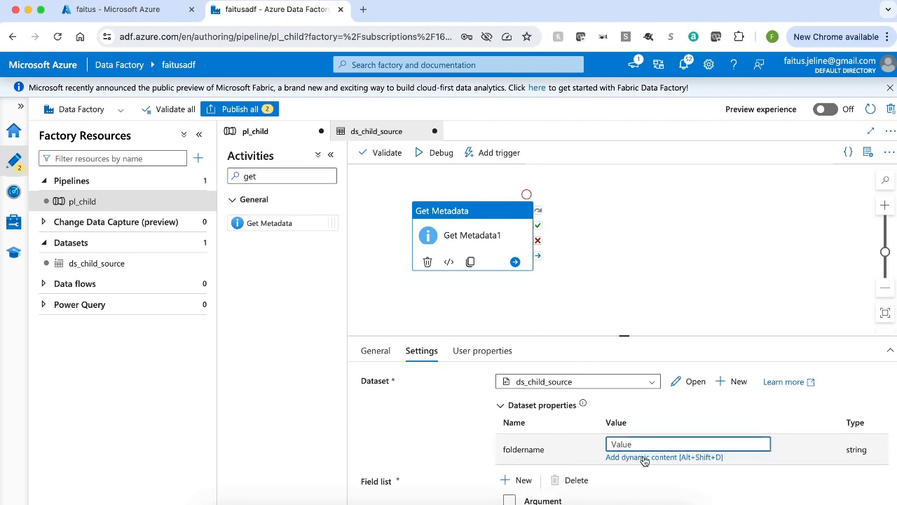
left_click(644, 457)
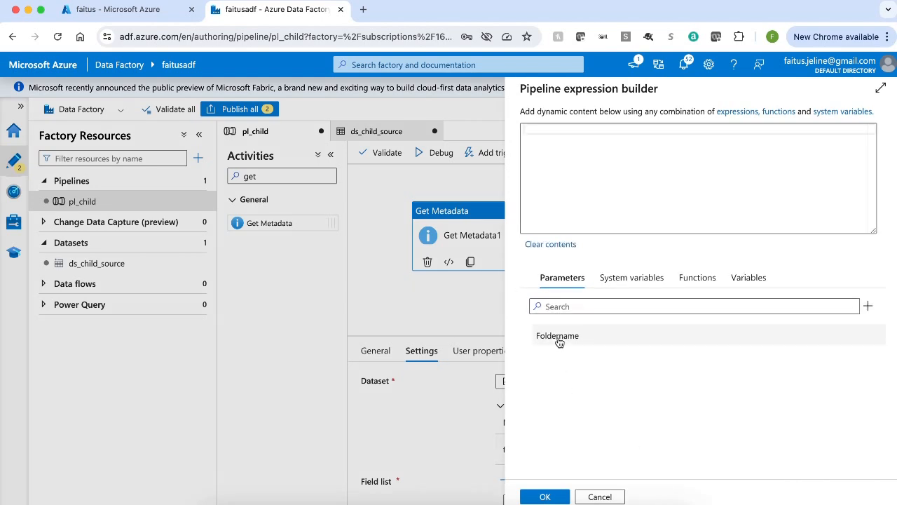
left_click(559, 339)
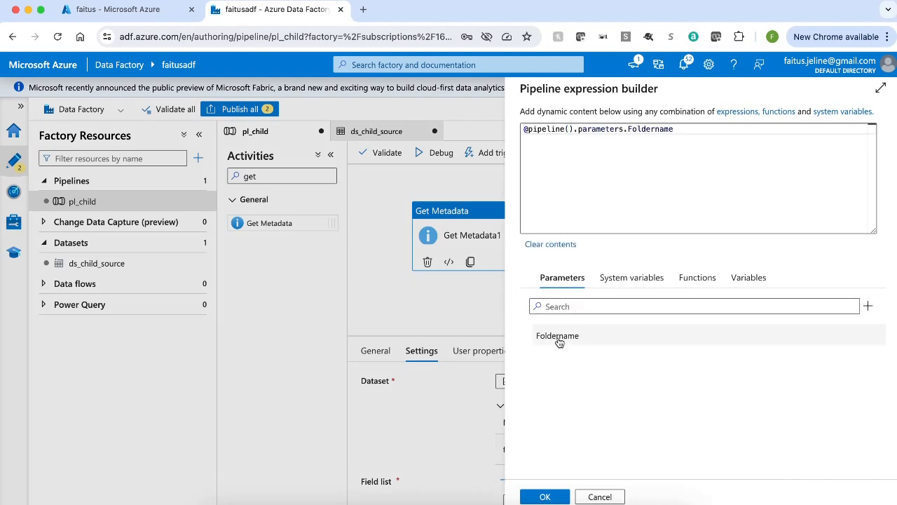
left_click(546, 496)
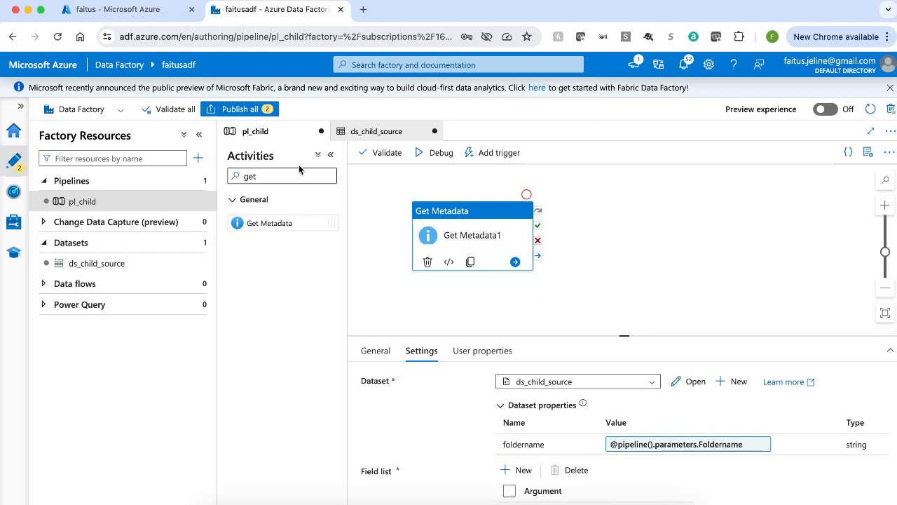
left_click(249, 110)
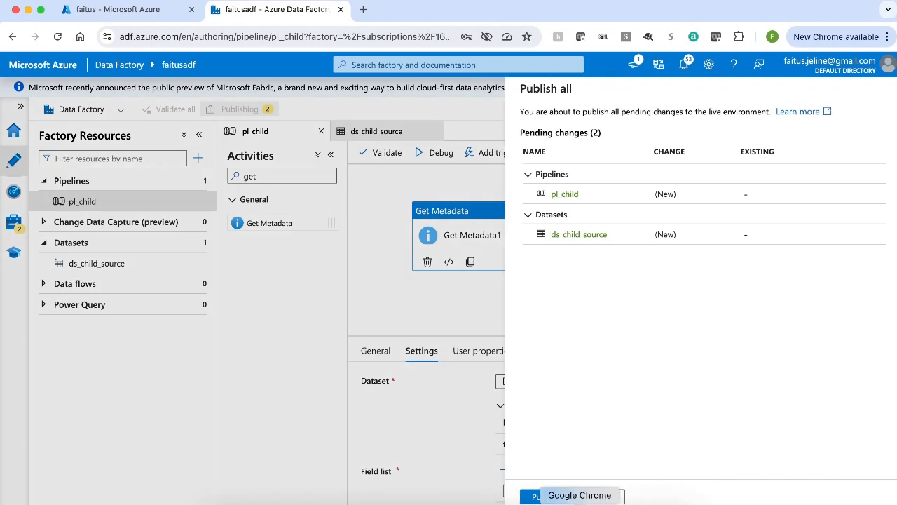
left_click(542, 495)
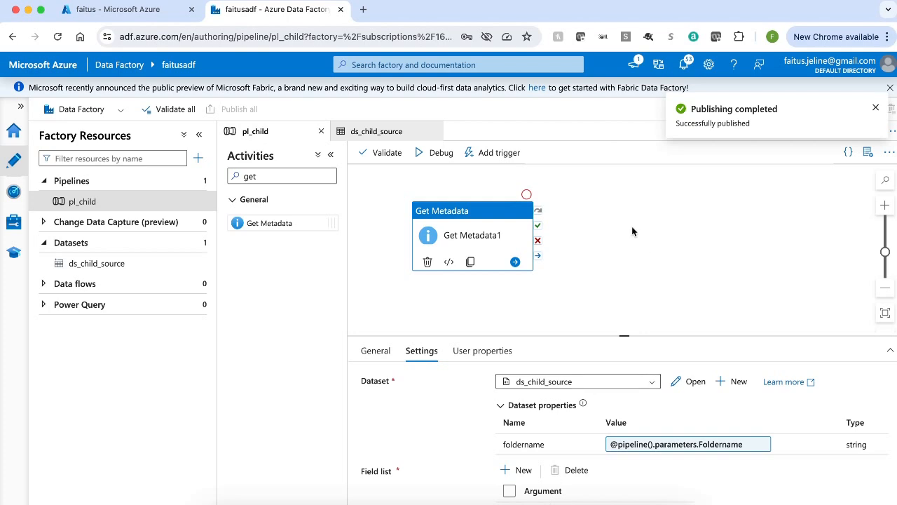
Trigger an on-demand run of pl_child with Foldername set to employee1, checking the folder name in the storage browser.
left_click(501, 153)
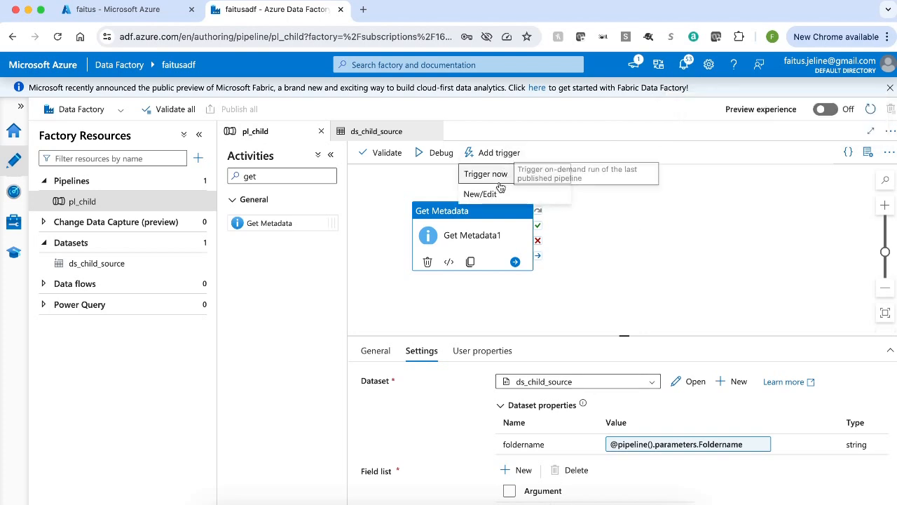
left_click(498, 179)
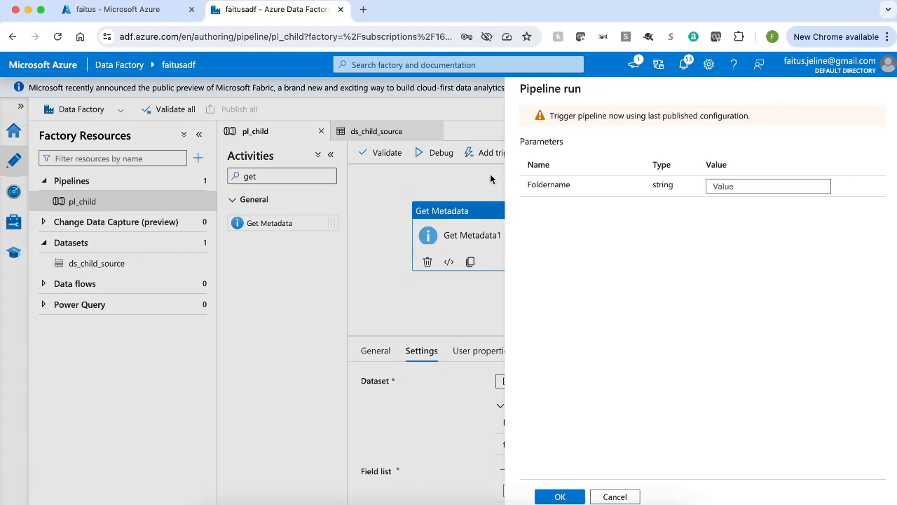
left_click(128, 10)
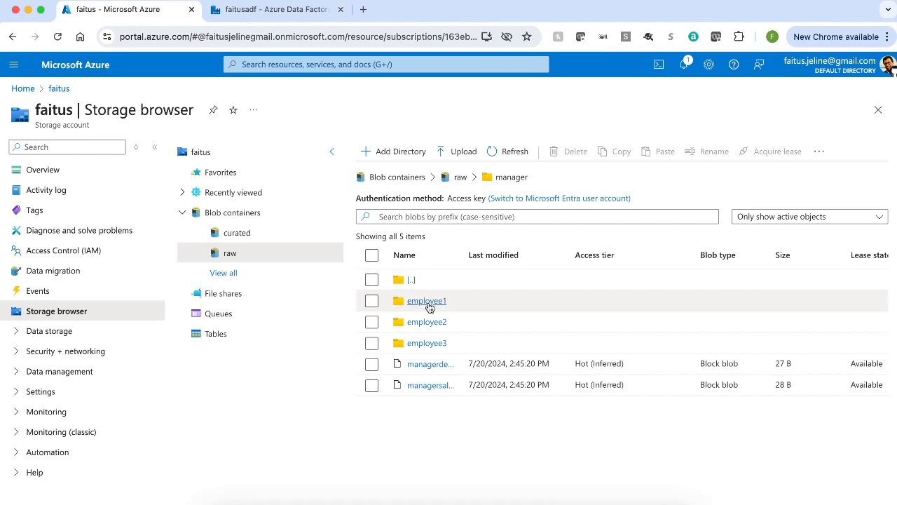
left_click(303, 10)
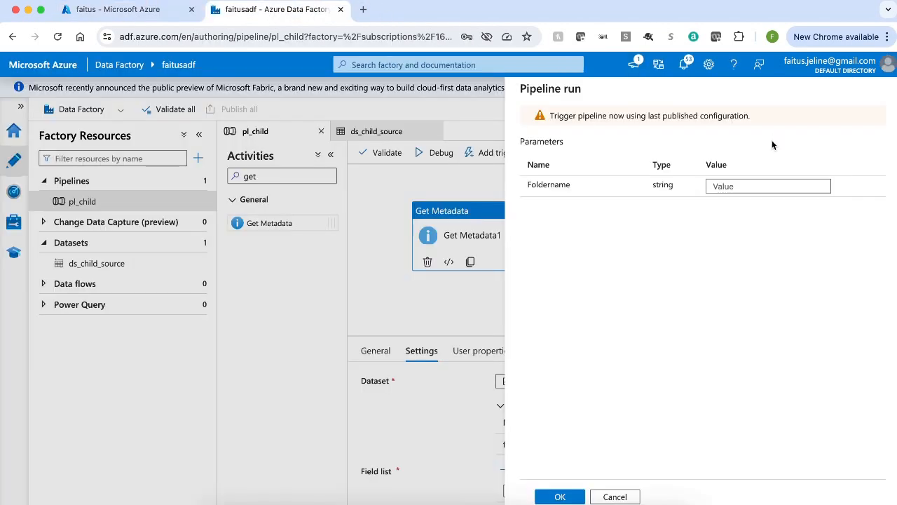
left_click(745, 186)
type("employee1")
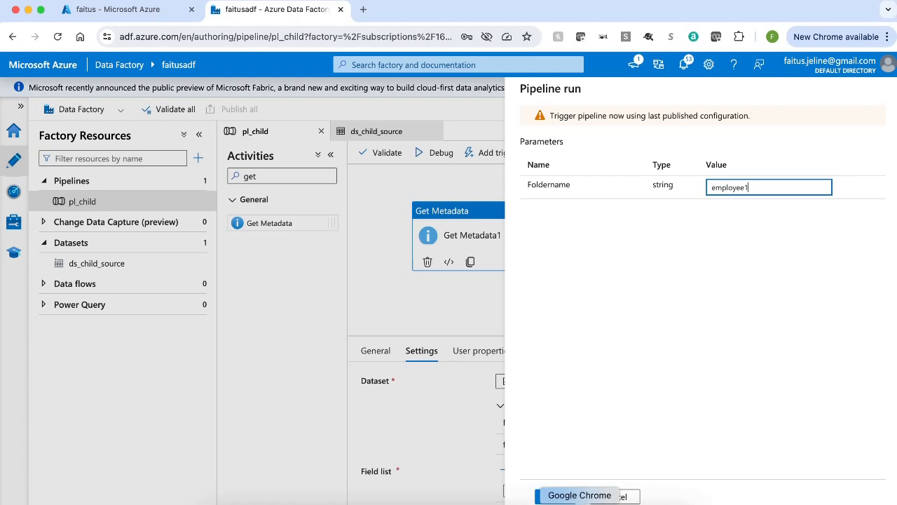
left_click(573, 503)
left_click(559, 497)
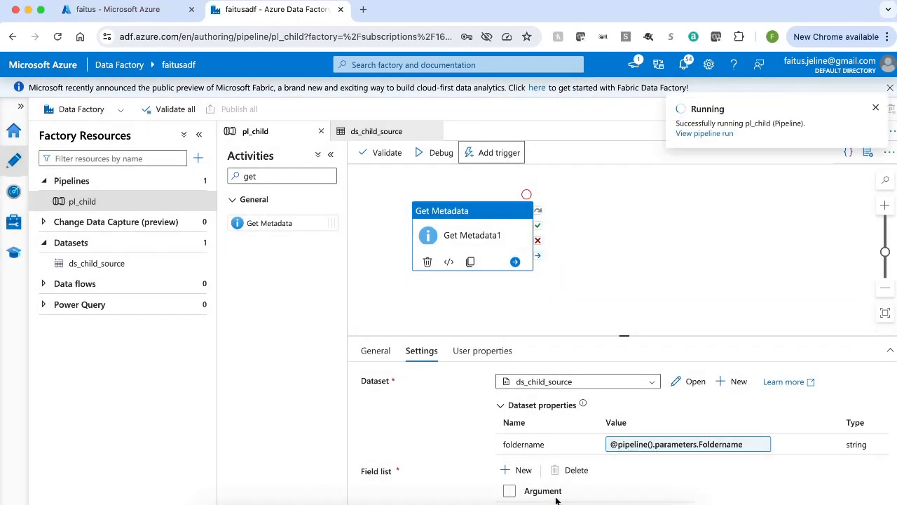
Open the triggered pl_child run, refresh its activity status and read the Get Metadata1 error details.
left_click(700, 134)
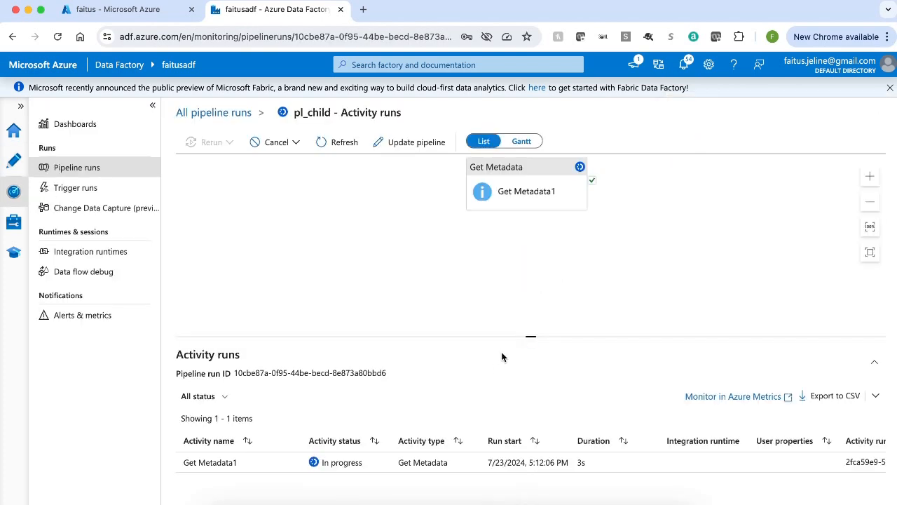
left_click_drag(507, 336, 523, 266)
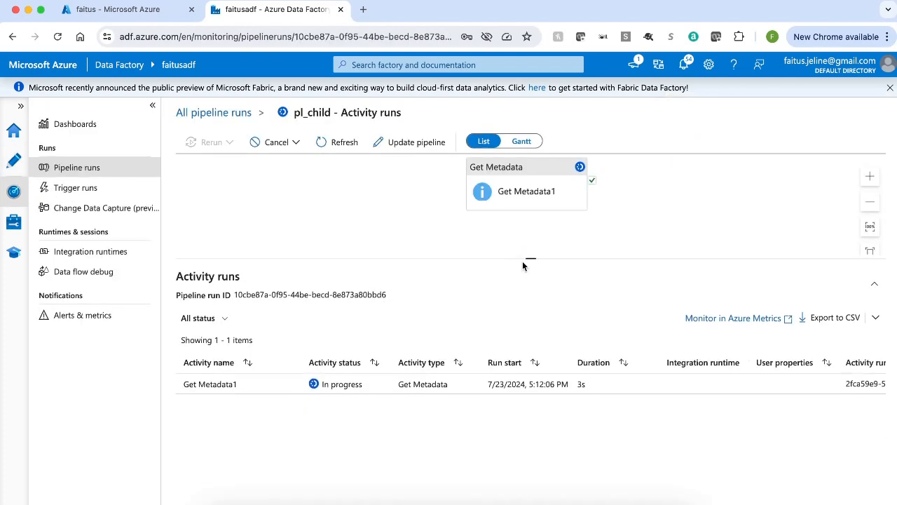
left_click(344, 143)
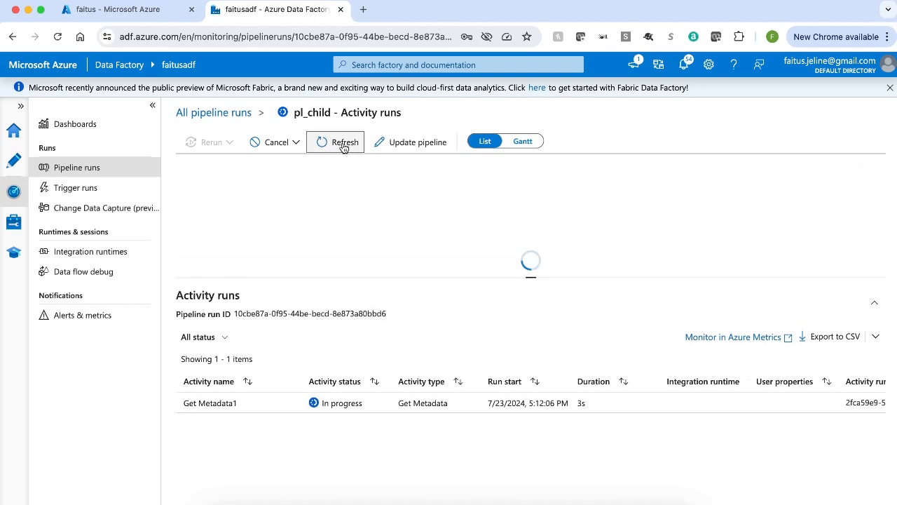
left_click(352, 383)
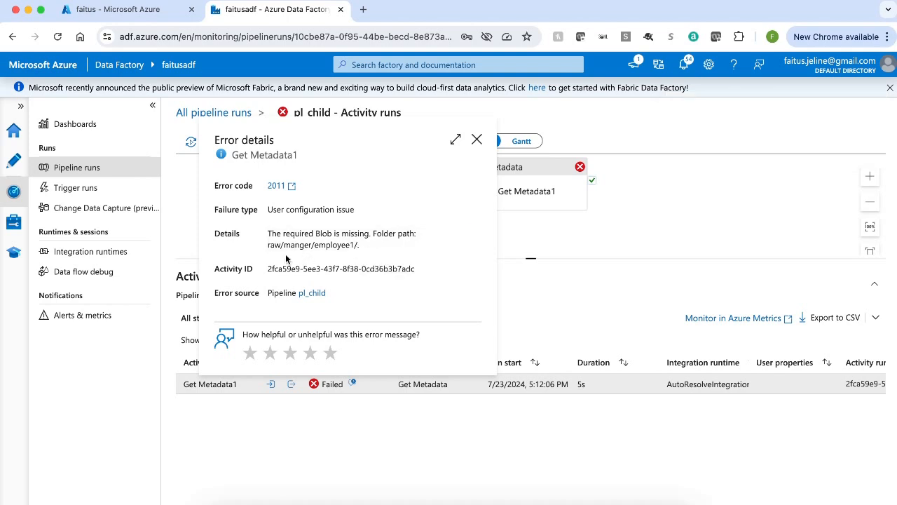
left_click(477, 140)
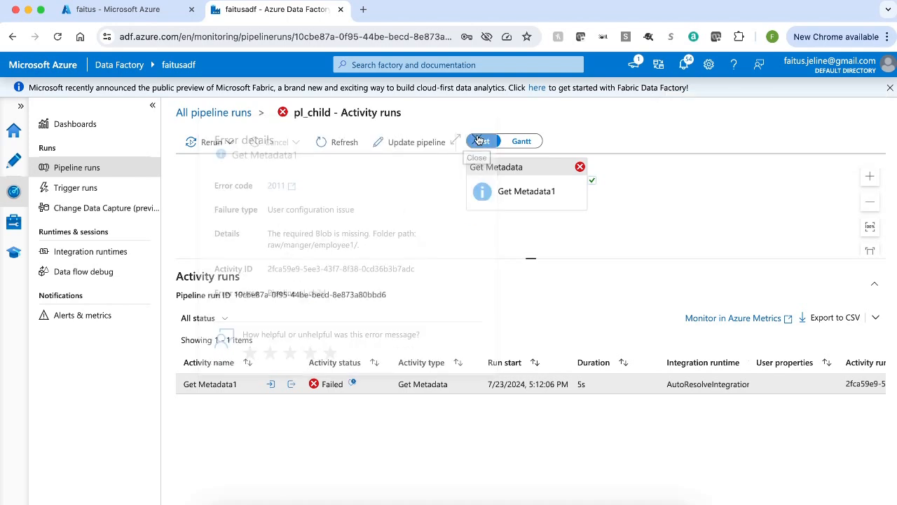
left_click(14, 163)
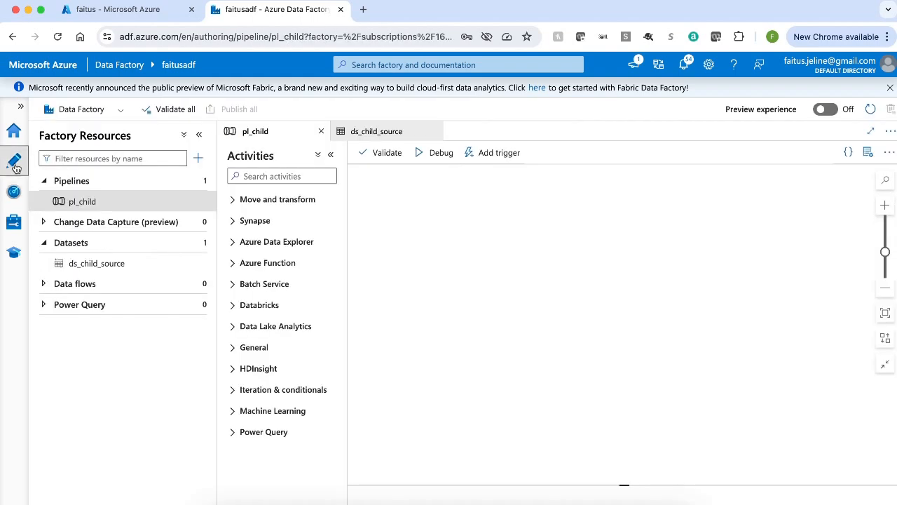
left_click(106, 270)
left_click(560, 354)
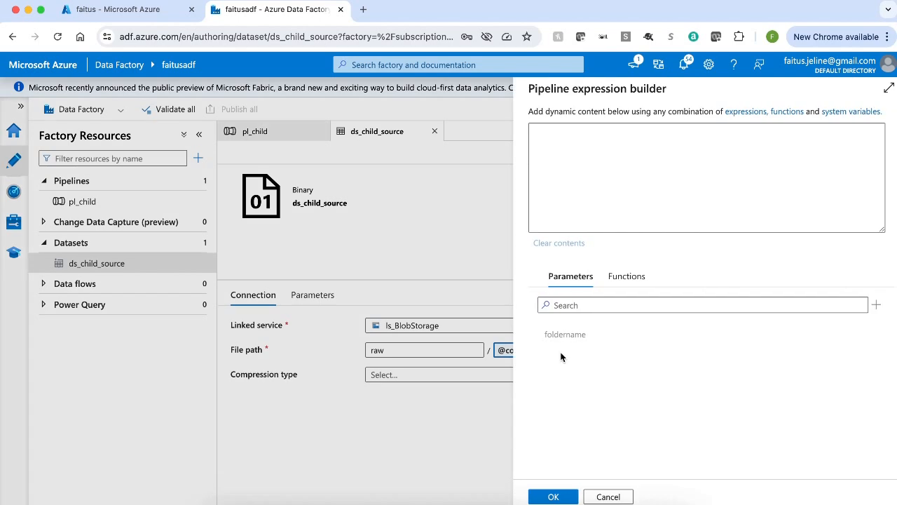
left_click(577, 132)
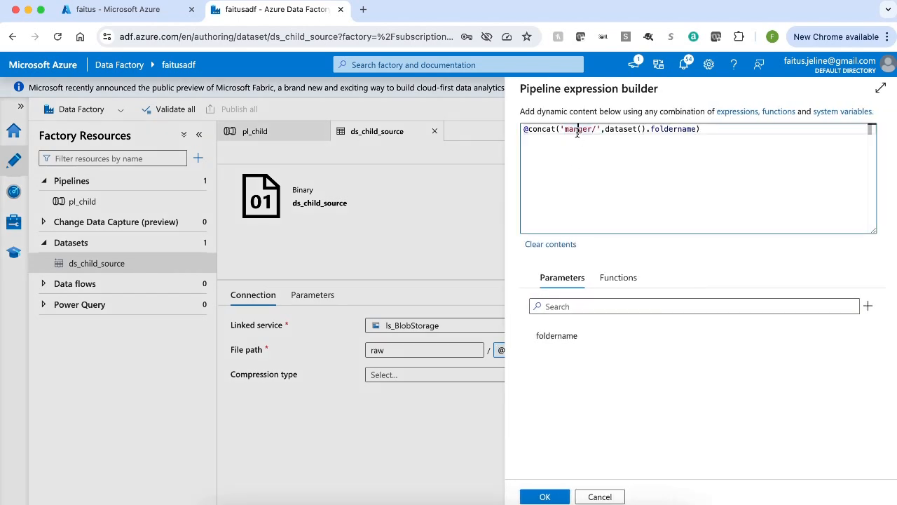
type("a")
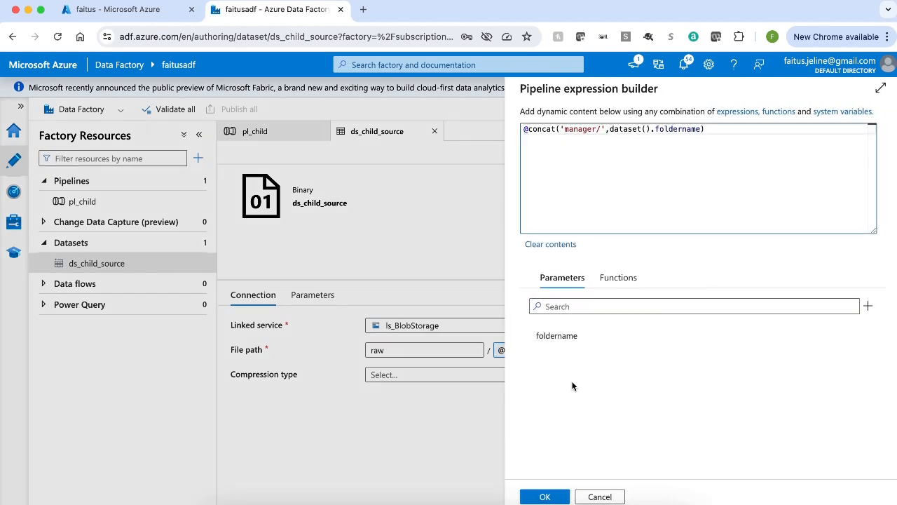
left_click(545, 497)
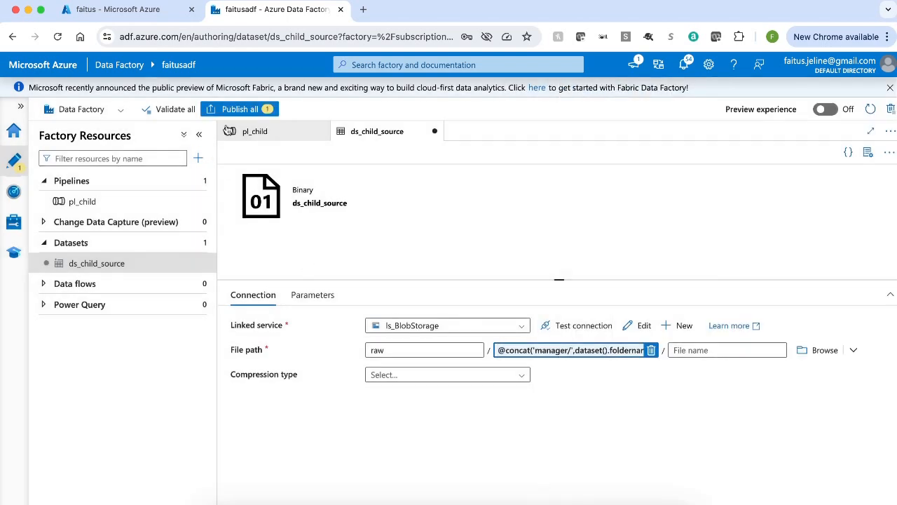
left_click(238, 106)
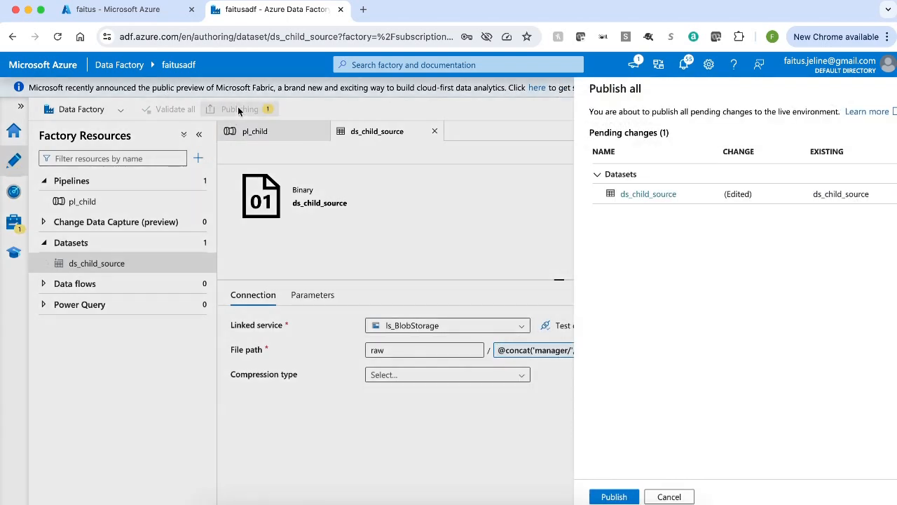
left_click(545, 496)
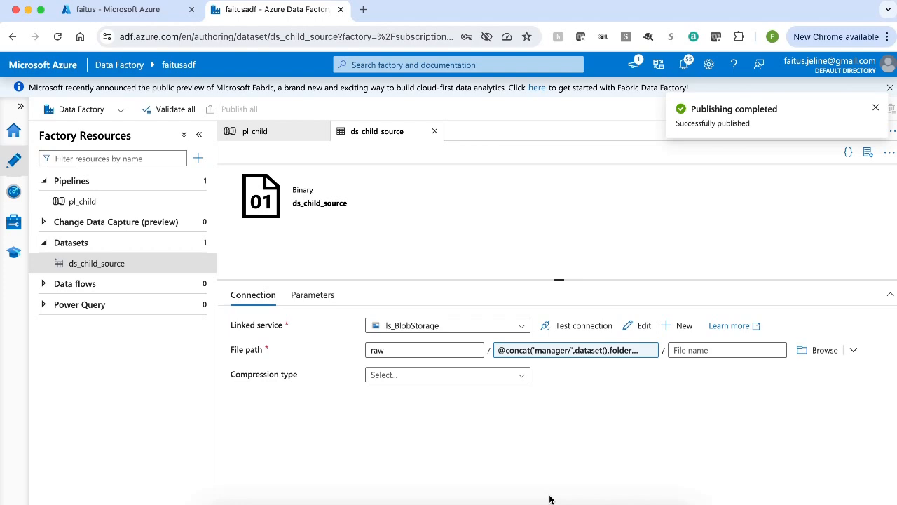
Trigger pl_child again using the published configuration, with employee1 as the Foldername value.
left_click(265, 130)
left_click(483, 154)
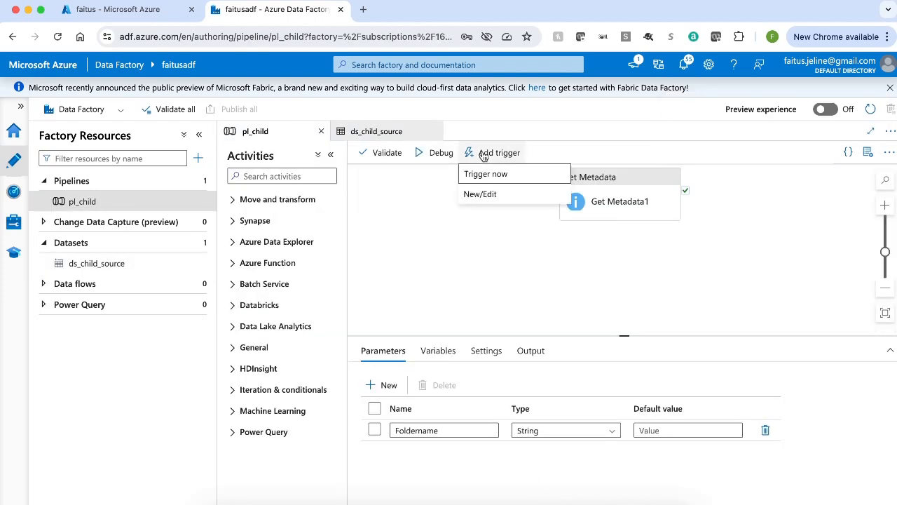
left_click(493, 177)
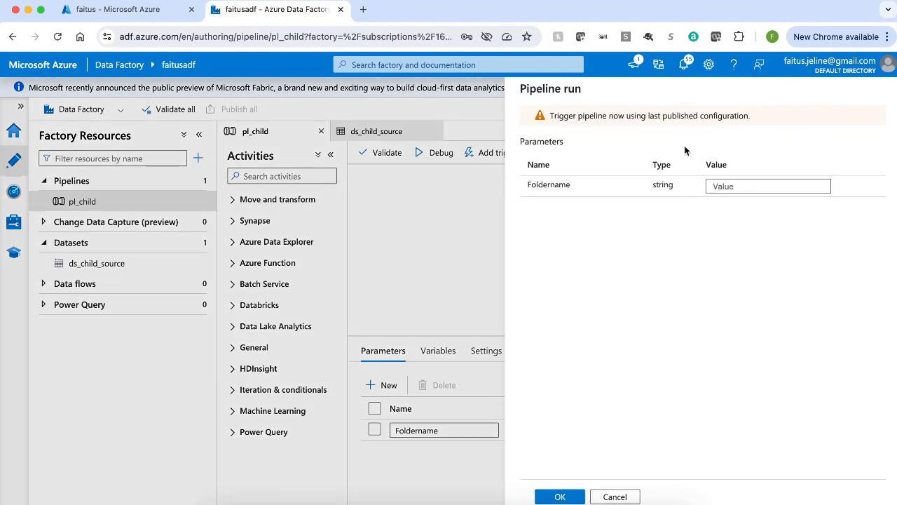
left_click(732, 186)
type("employee1")
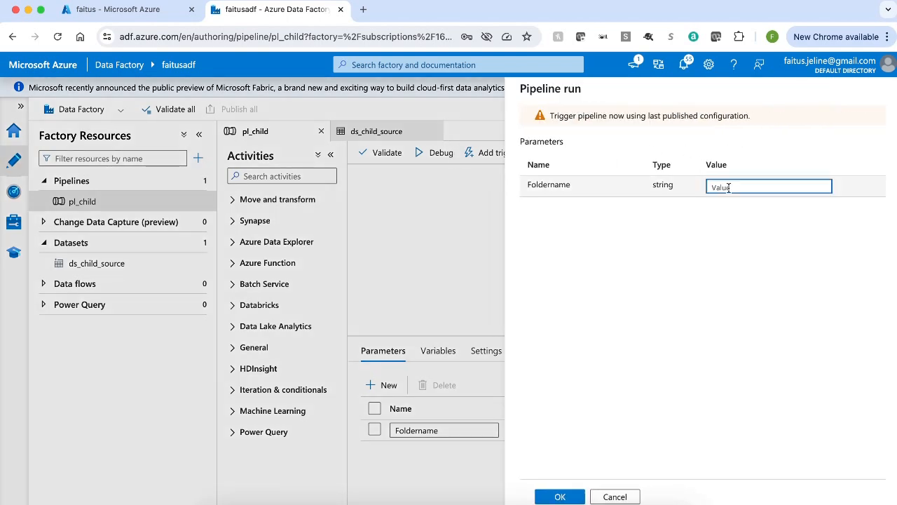
left_click(560, 496)
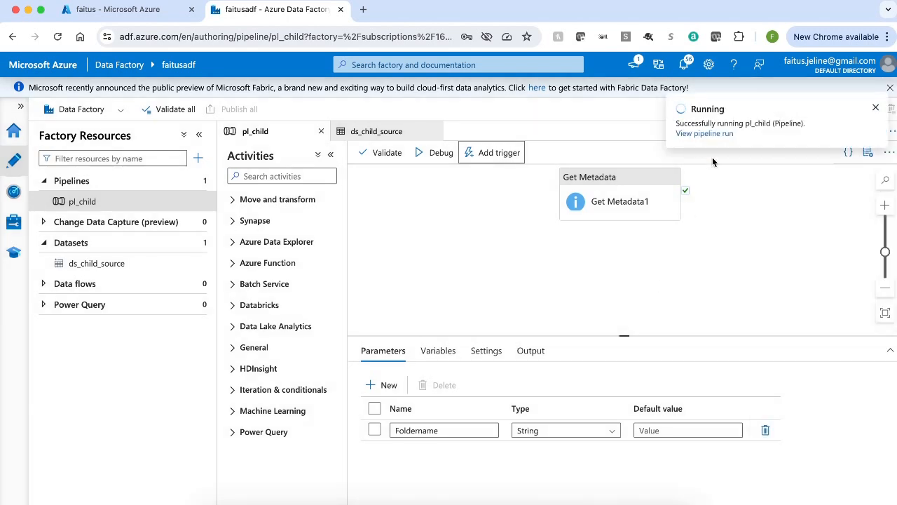
Open the new pl_child run, refresh its status and examine the child items in the Get Metadata1 output.
left_click(708, 135)
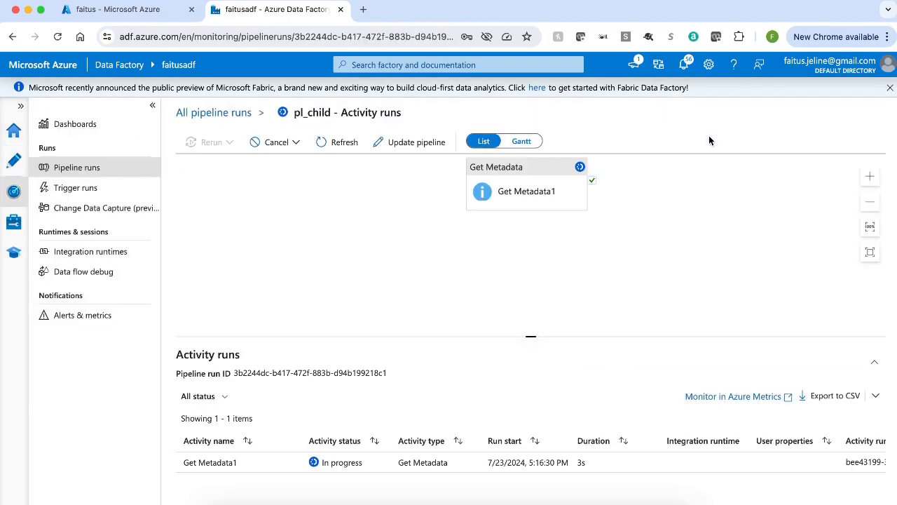
left_click_drag(530, 337, 531, 276)
left_click(340, 144)
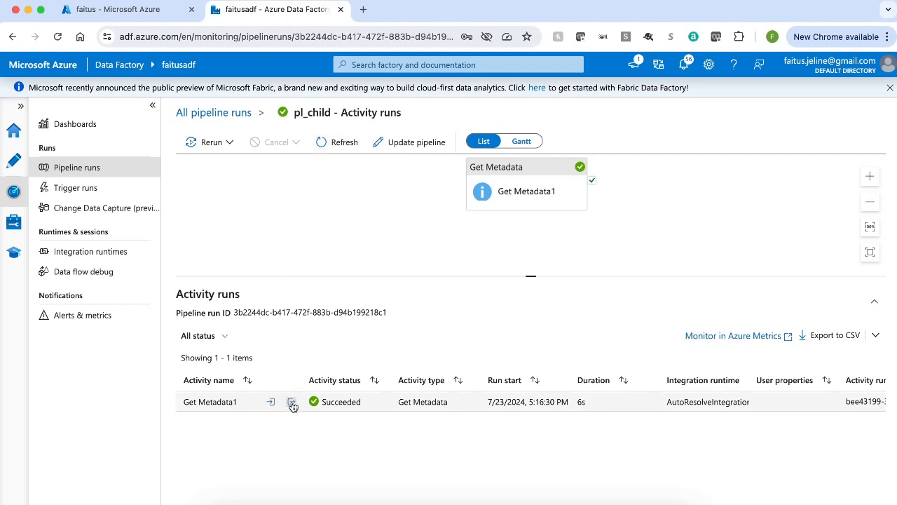
left_click(291, 403)
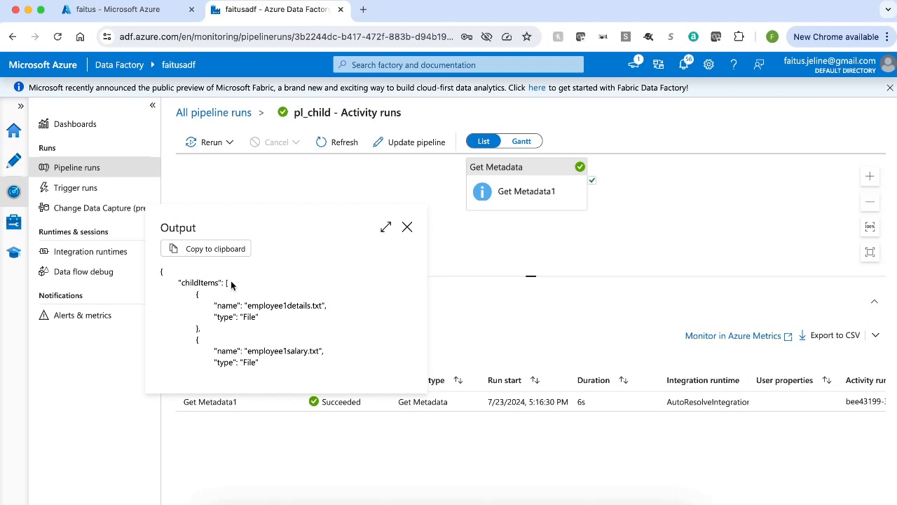
scroll(244, 318, "down", 1)
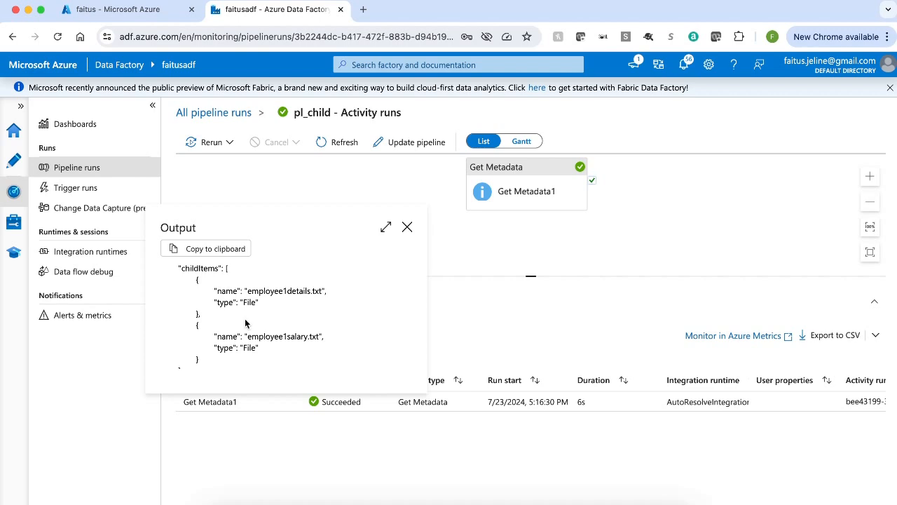
scroll(244, 322, "up", 1)
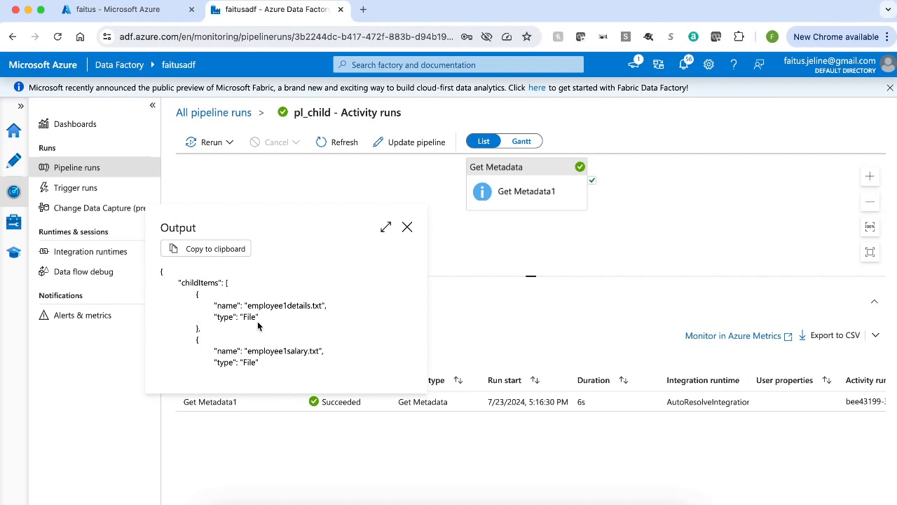
scroll(258, 326, "down", 2)
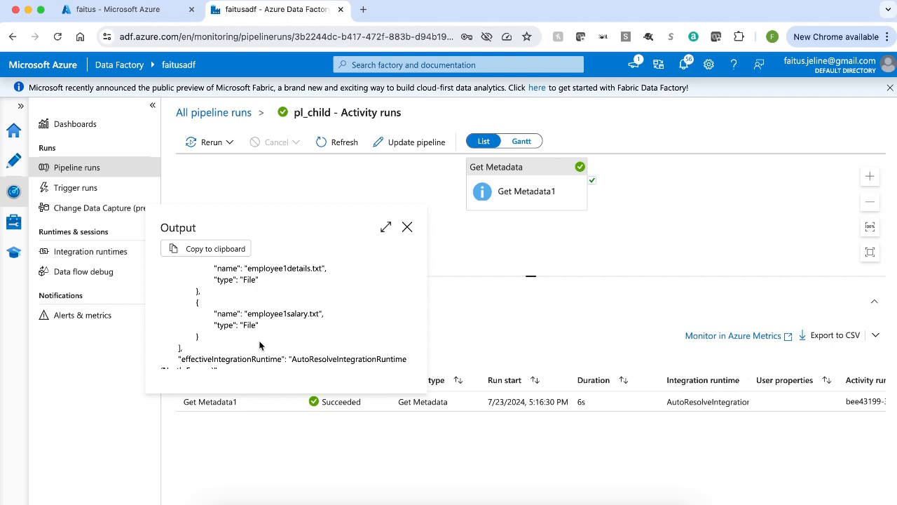
Return to the pl_child pipeline, add a ForEach activity and connect it to the success output of Get Metadata1.
left_click(408, 227)
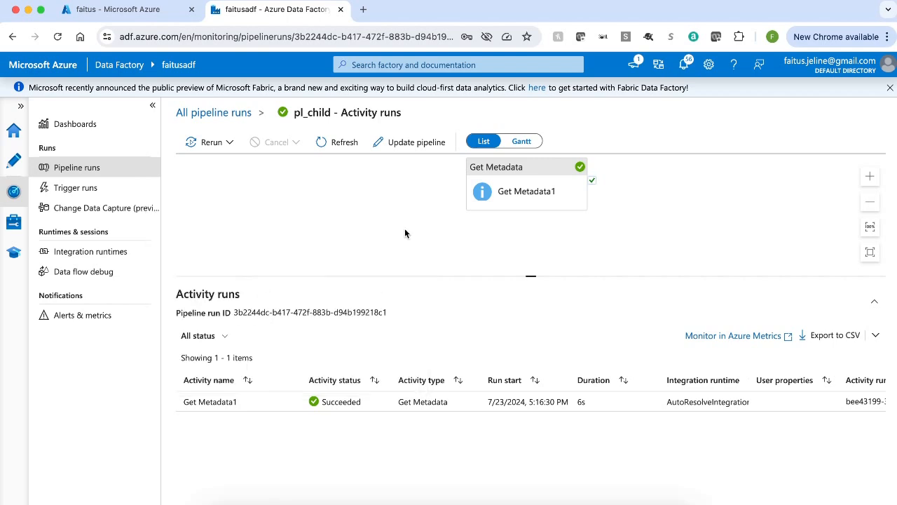
left_click(14, 160)
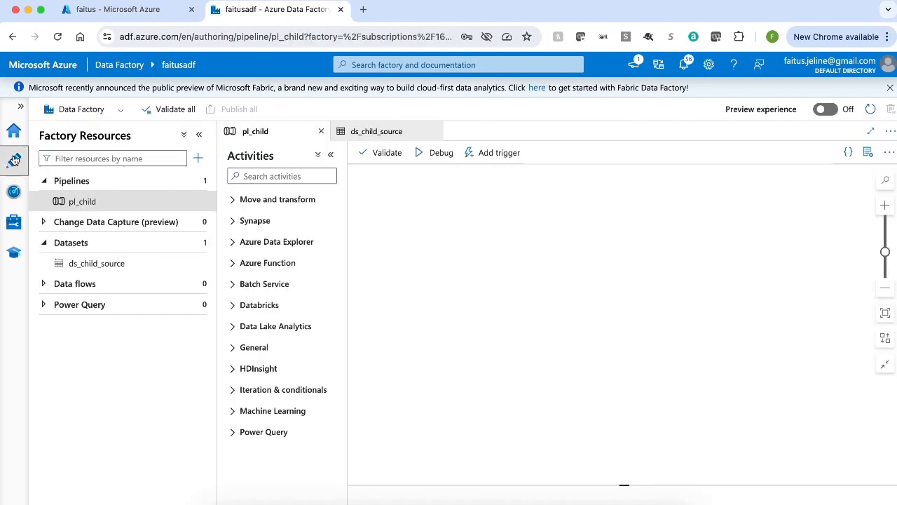
left_click(103, 208)
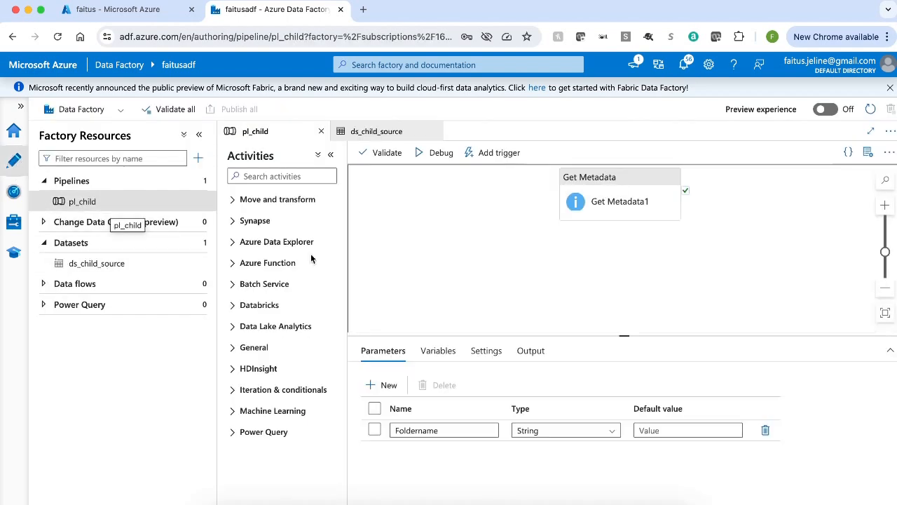
left_click(278, 176)
type("fo")
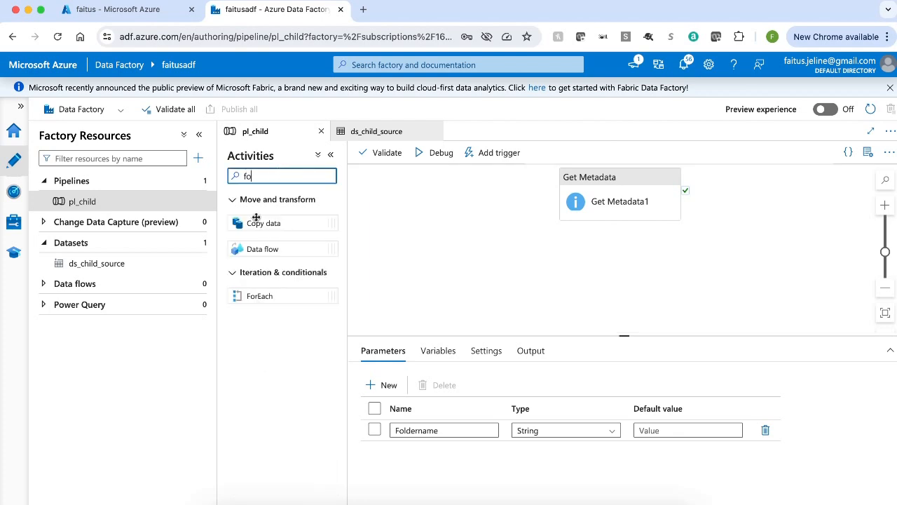
left_click_drag(264, 302, 672, 214)
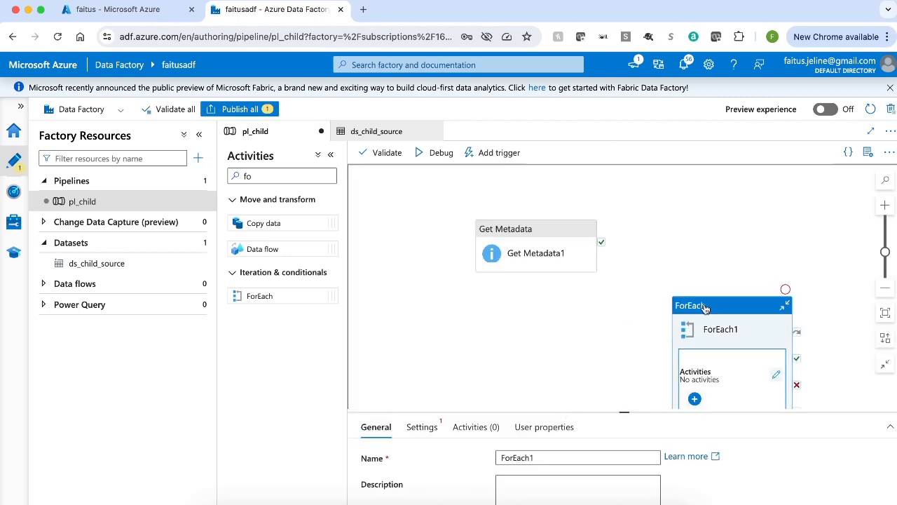
left_click_drag(703, 305, 704, 204)
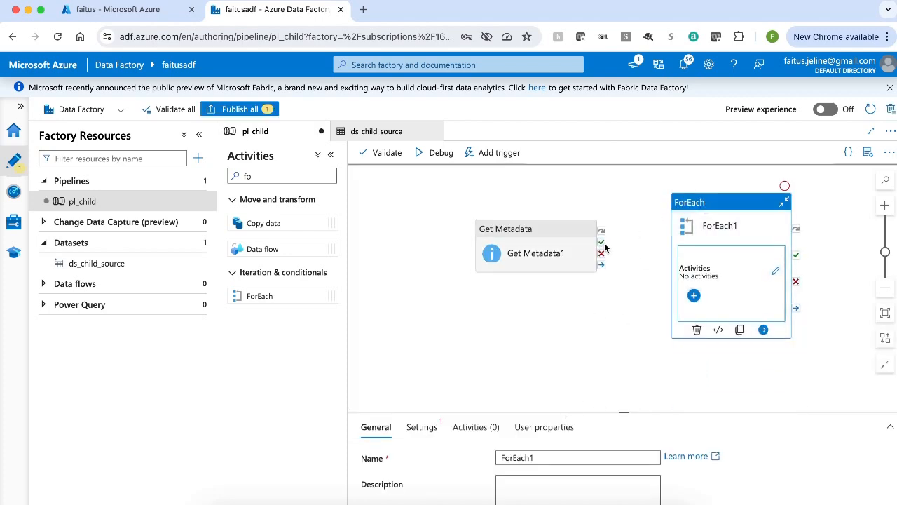
left_click_drag(602, 242, 690, 250)
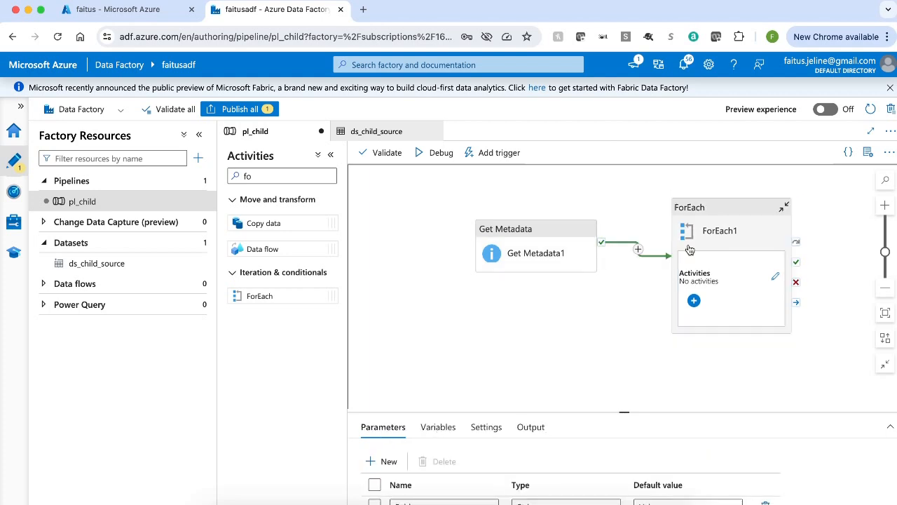
left_click(726, 210)
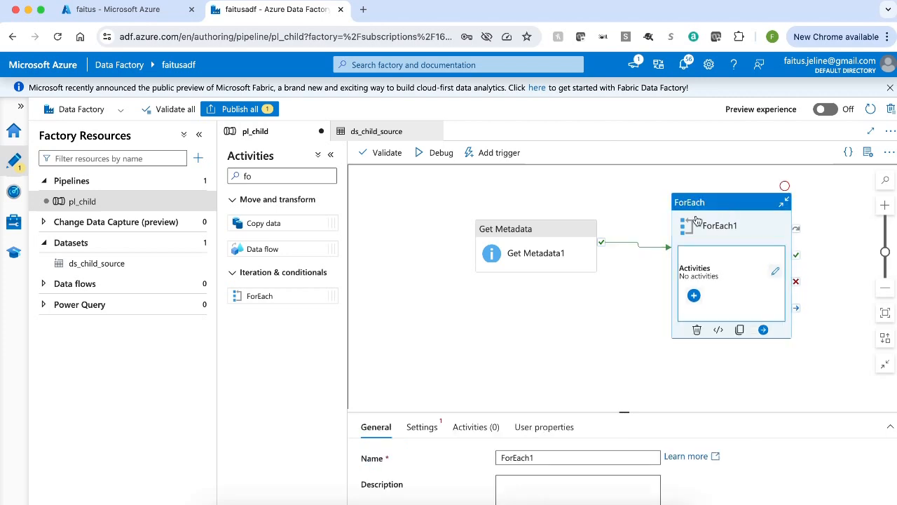
left_click(423, 428)
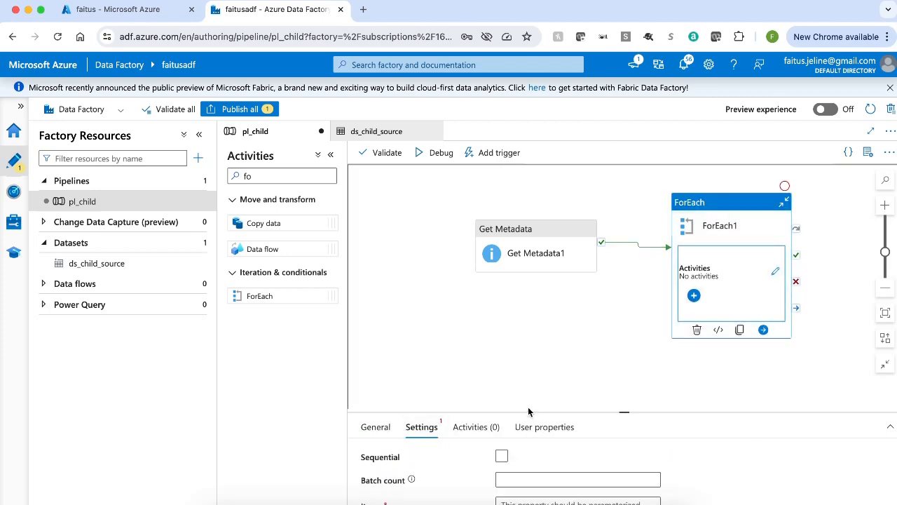
left_click_drag(528, 412, 548, 352)
left_click(555, 468)
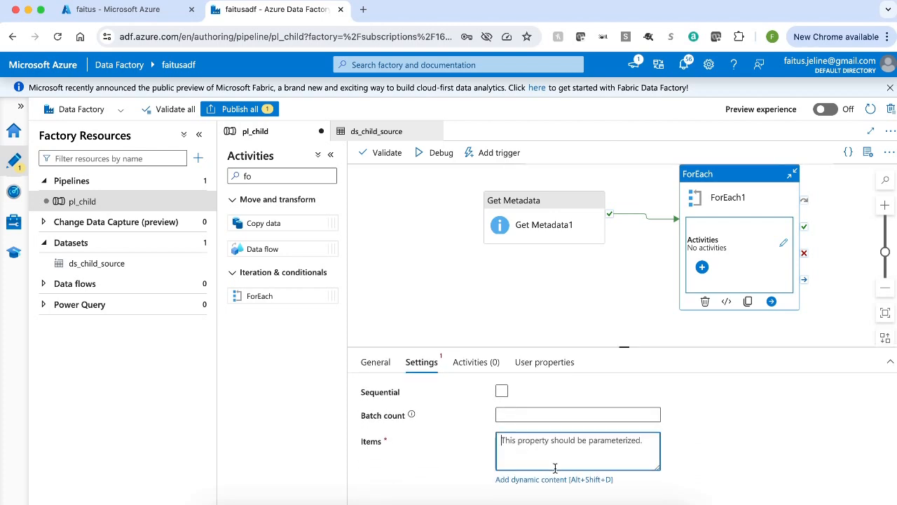
left_click(549, 482)
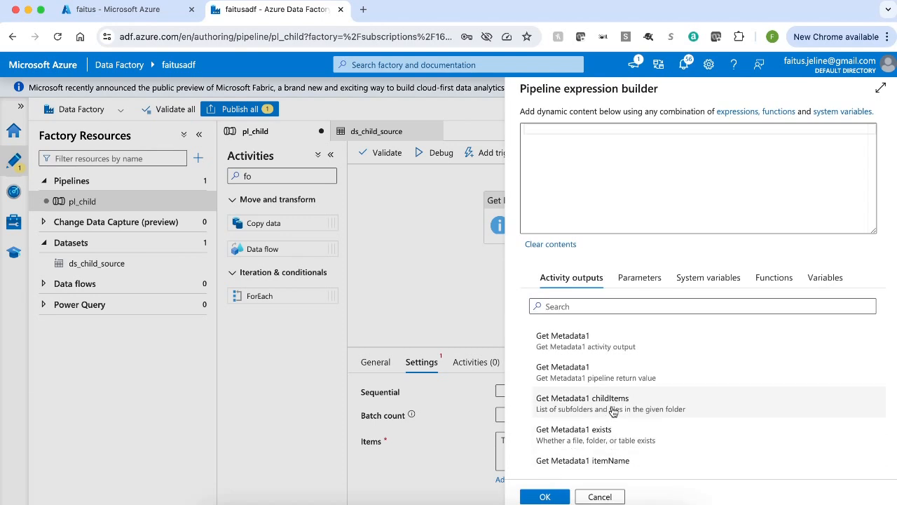
scroll(613, 412, "down", 3)
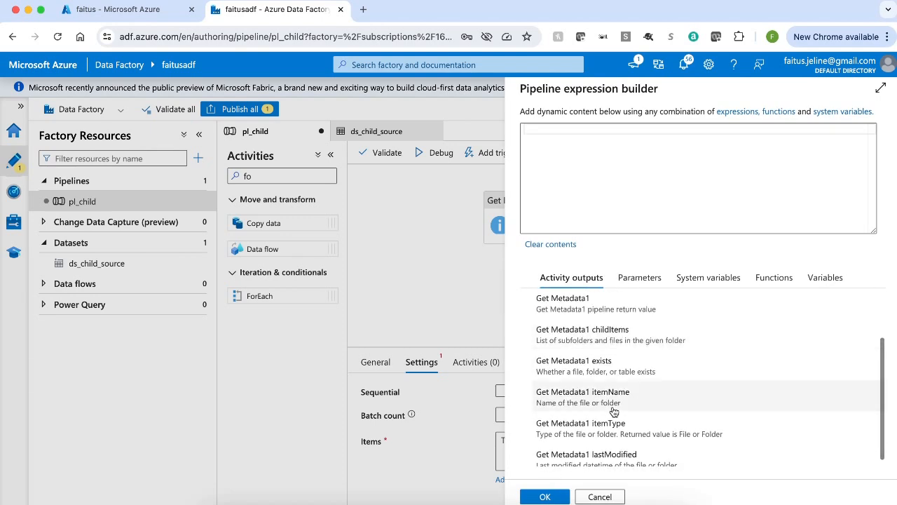
scroll(613, 412, "up", 3)
scroll(613, 411, "down", 2)
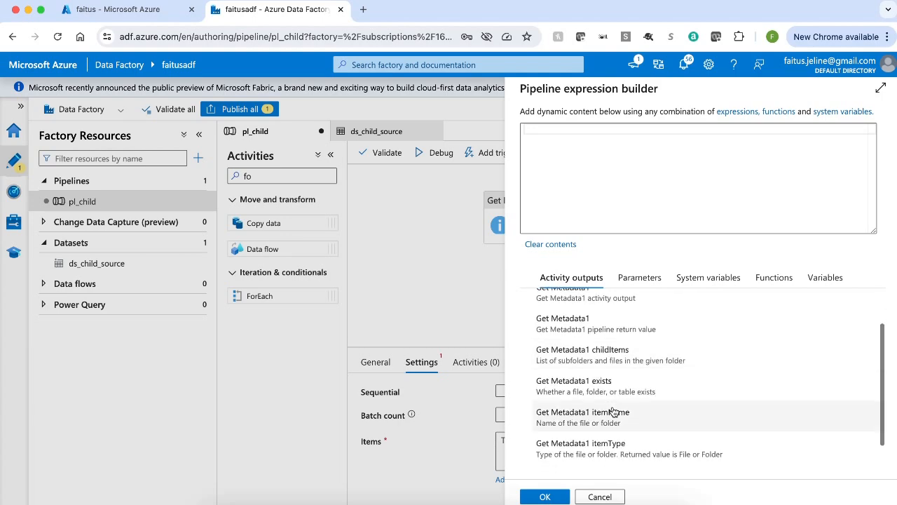
scroll(613, 411, "down", 1)
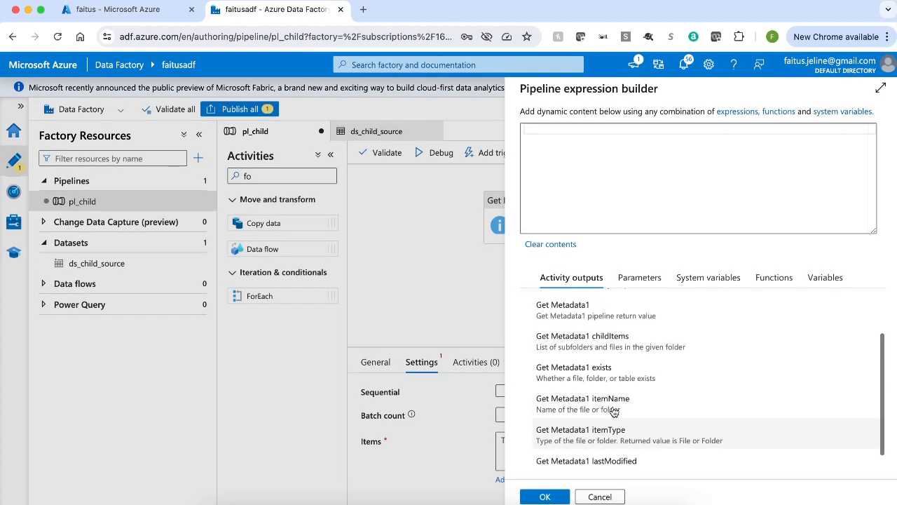
scroll(609, 386, "up", 1)
left_click(608, 364)
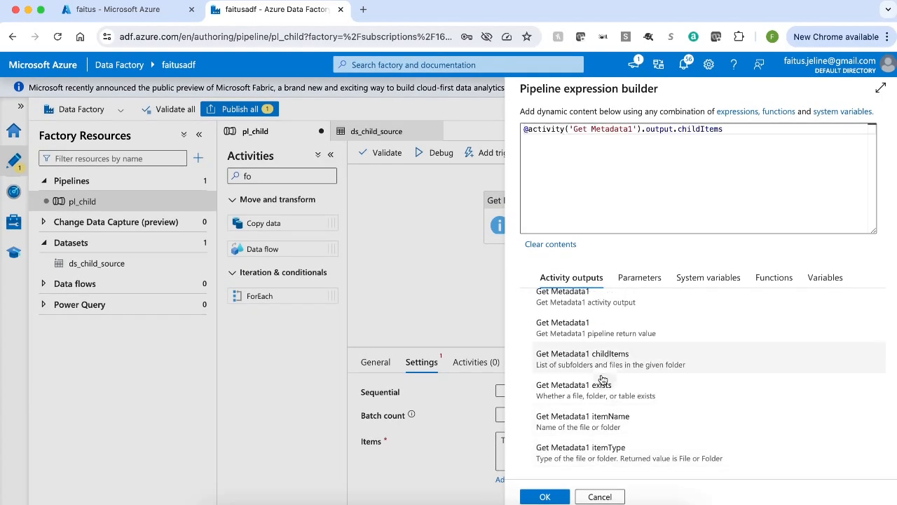
left_click(547, 495)
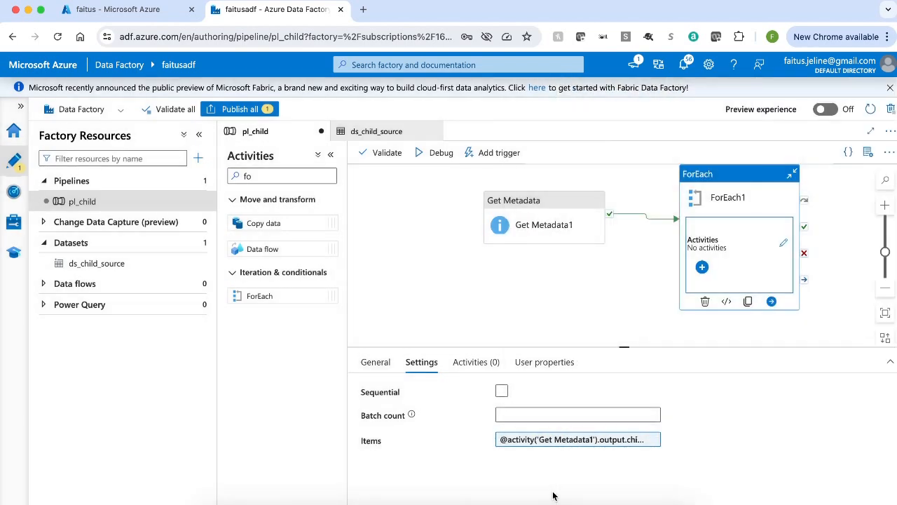
Add a Copy data activity inside ForEach1 and select ds_child_source as its source dataset.
left_click(786, 240)
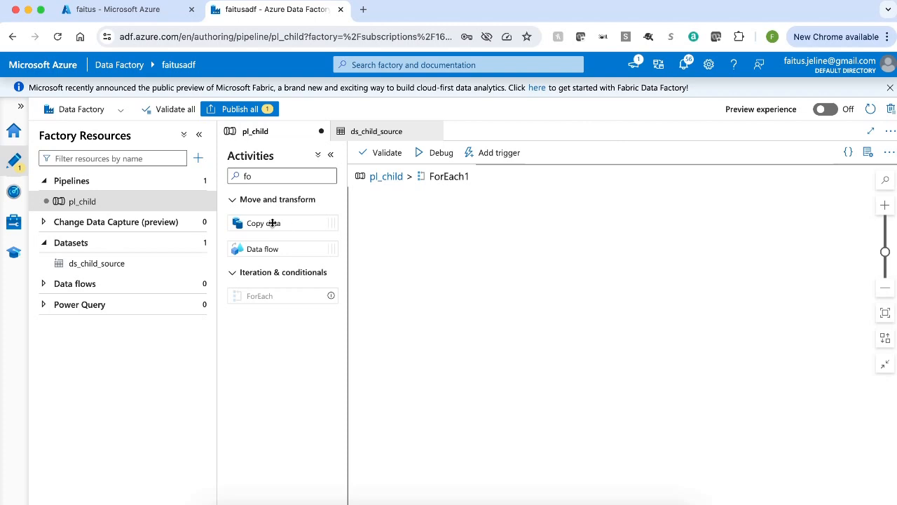
left_click_drag(273, 223, 577, 253)
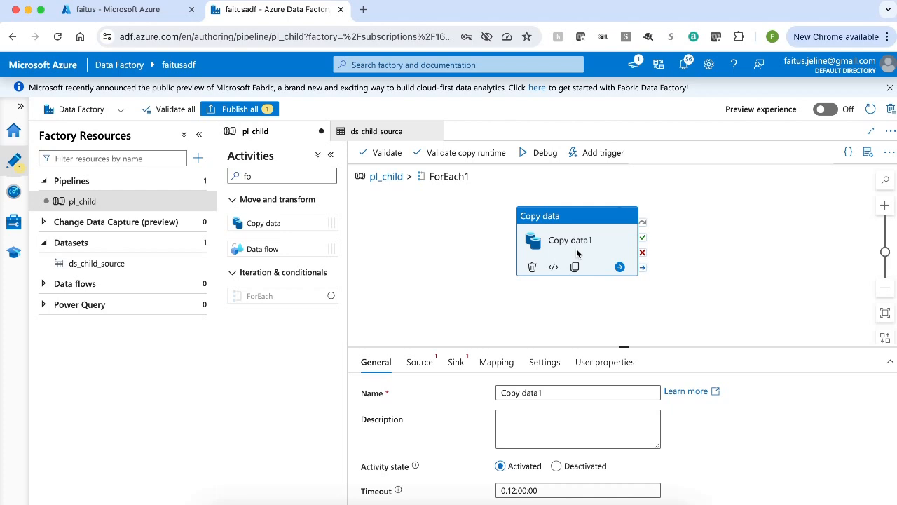
left_click(418, 366)
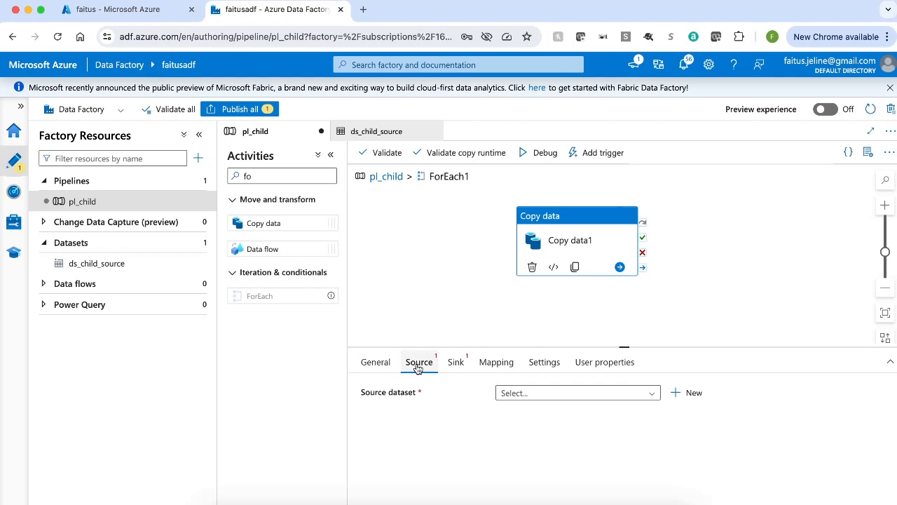
left_click(541, 395)
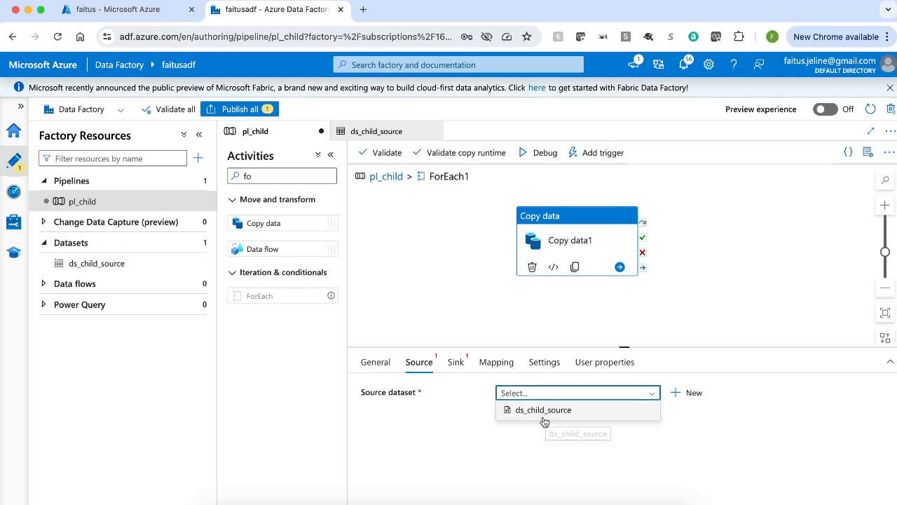
left_click(543, 415)
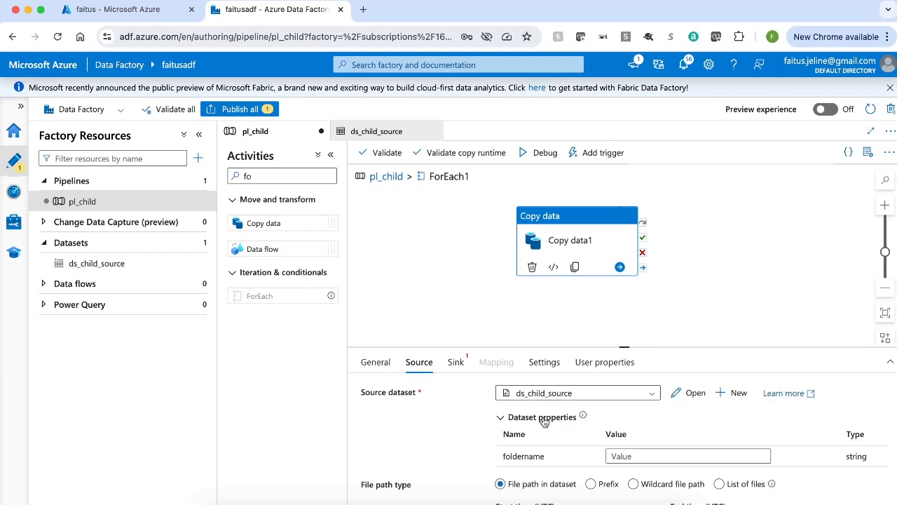
left_click(627, 457)
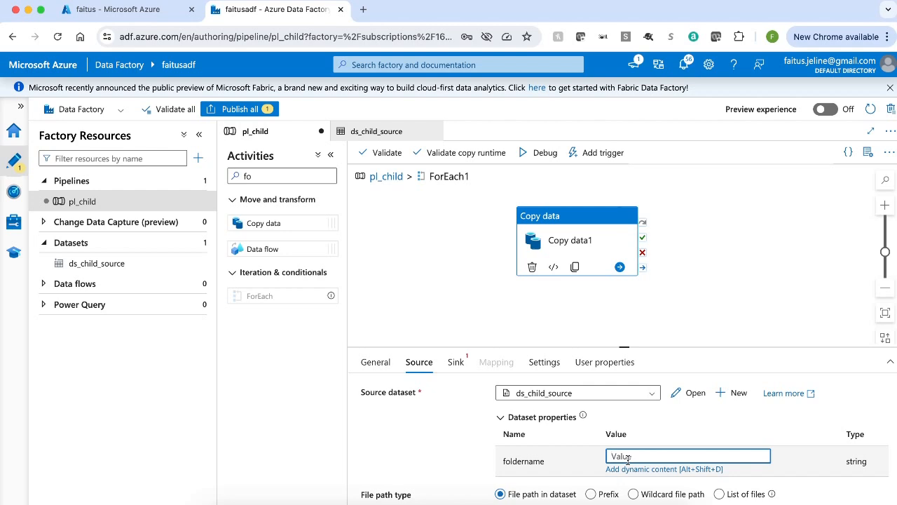
left_click(628, 471)
left_click(570, 344)
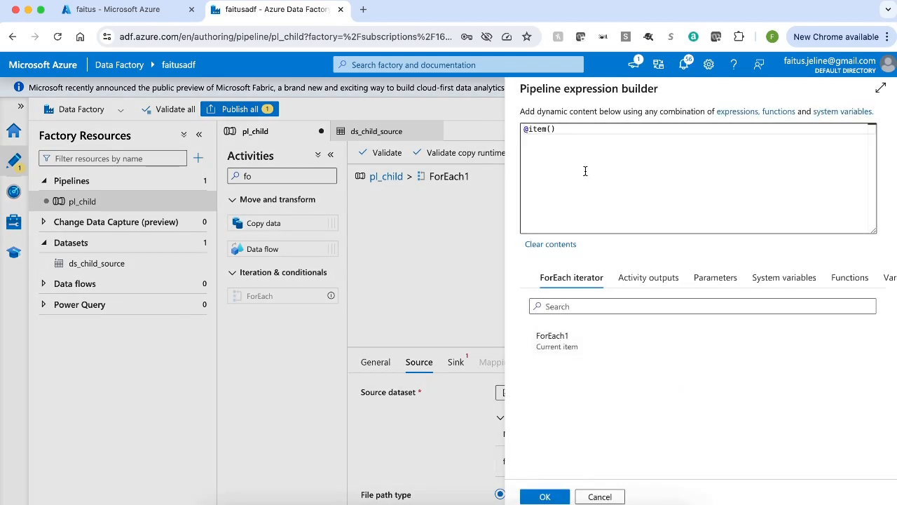
left_click(573, 133)
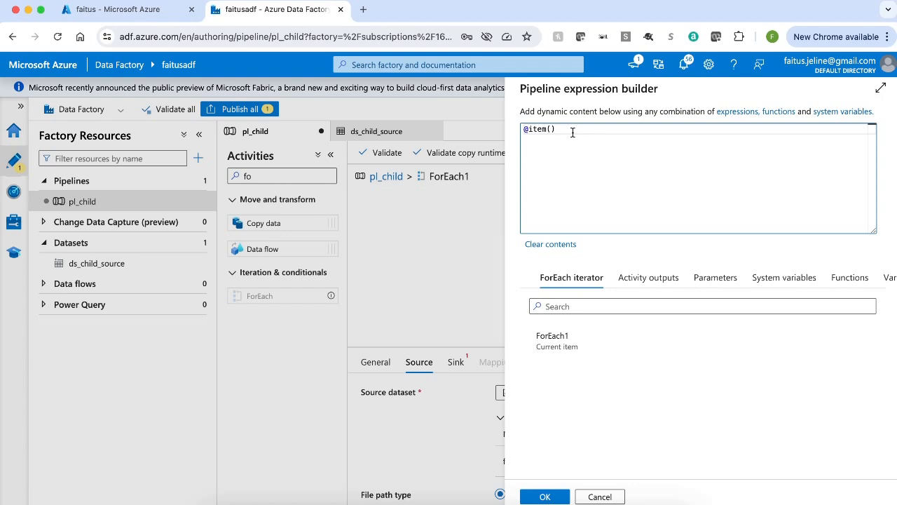
type(".name")
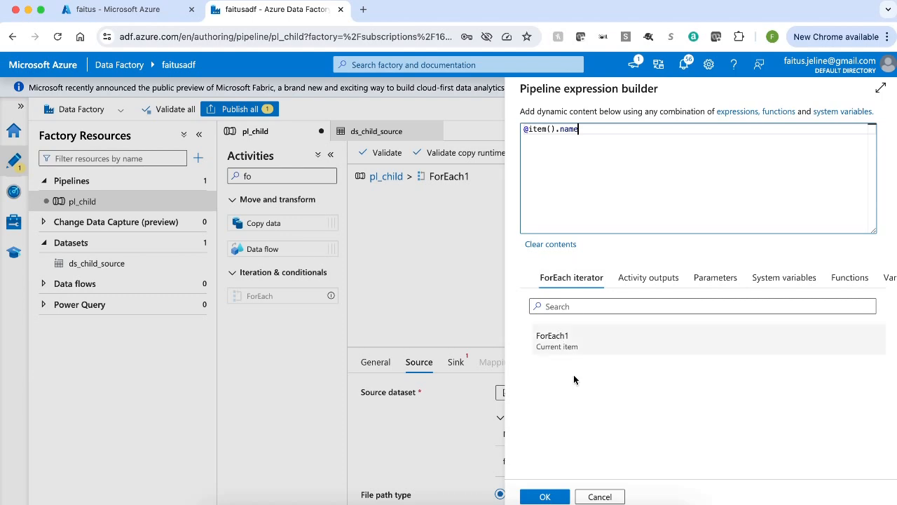
left_click(543, 497)
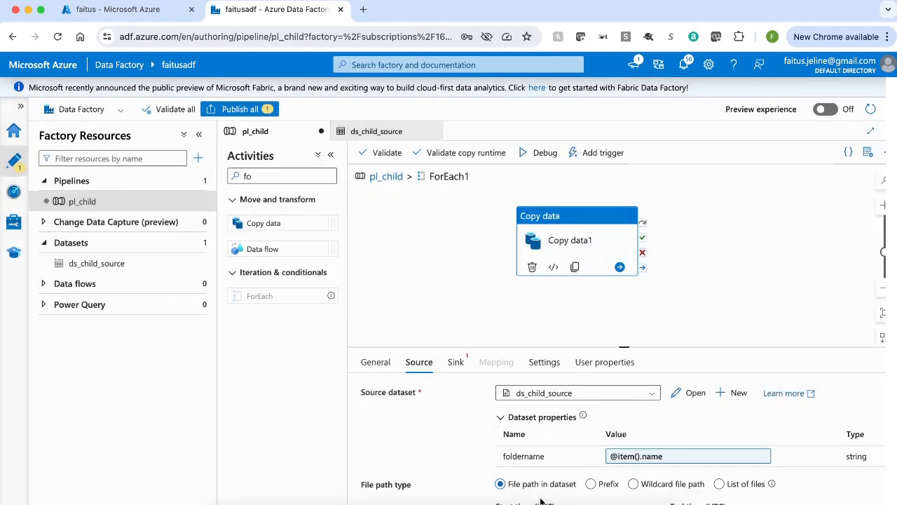
left_click_drag(593, 346, 598, 289)
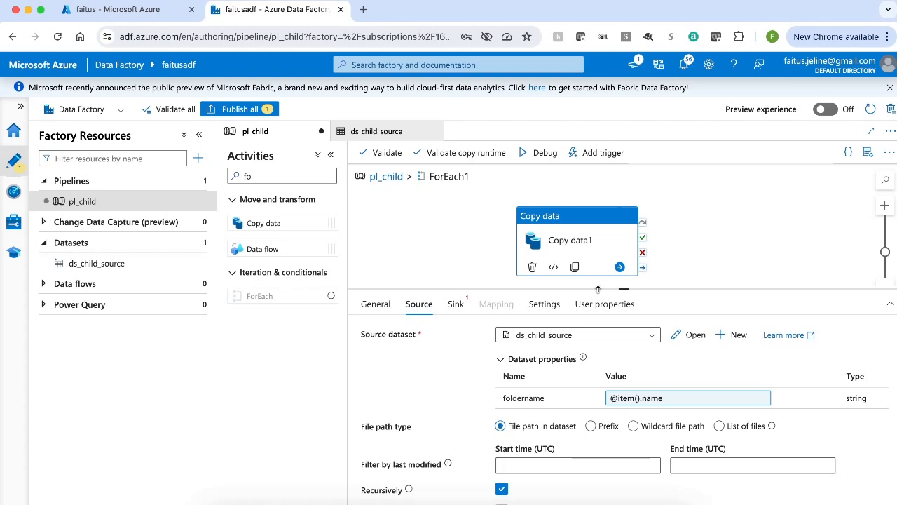
left_click(637, 427)
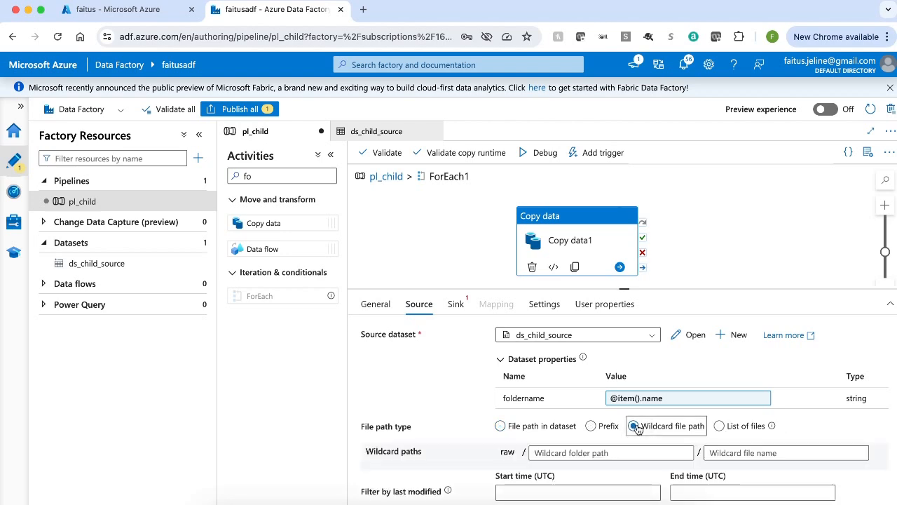
left_click(633, 452)
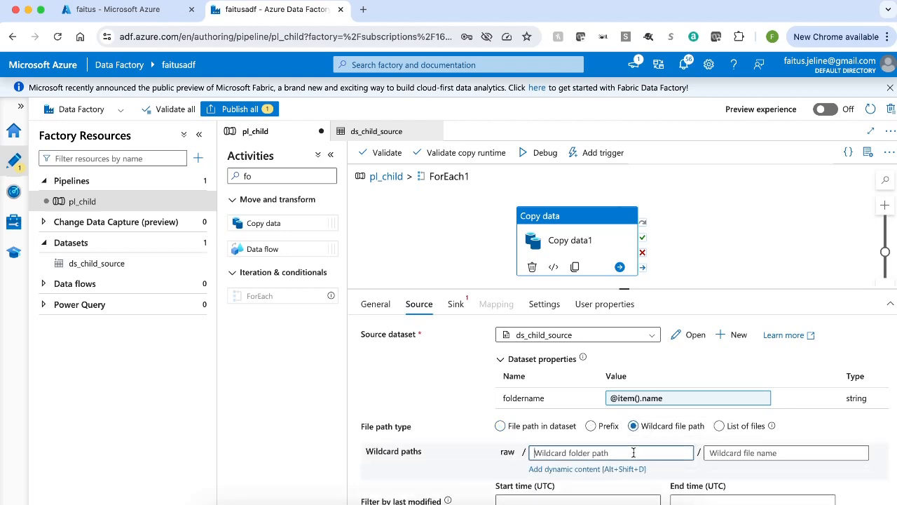
left_click(621, 470)
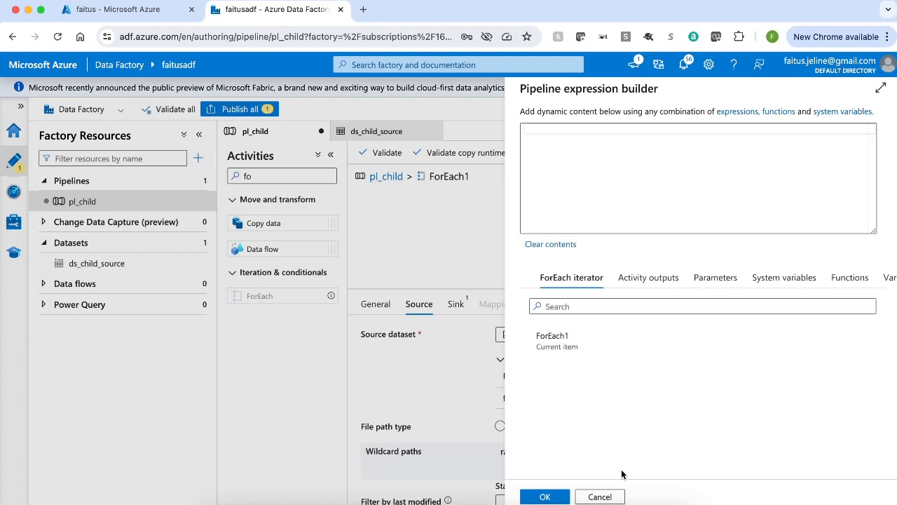
left_click(574, 148)
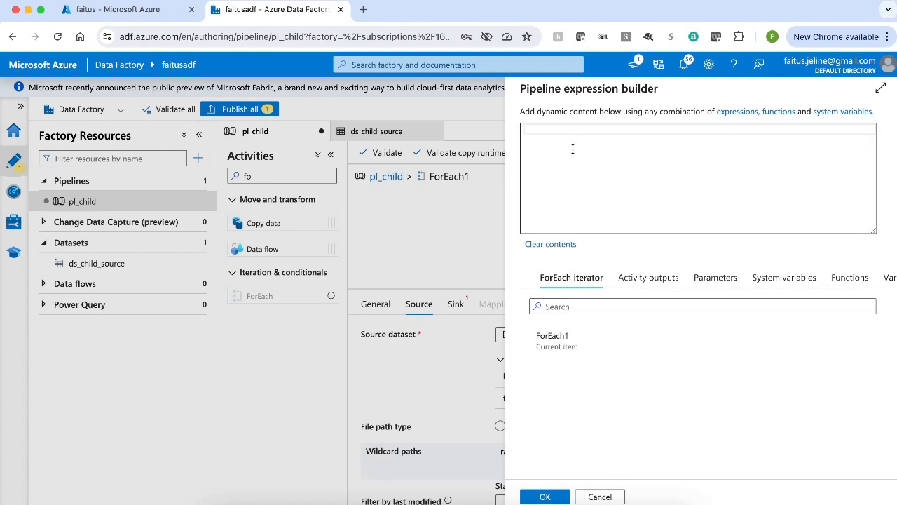
type("@concat()")
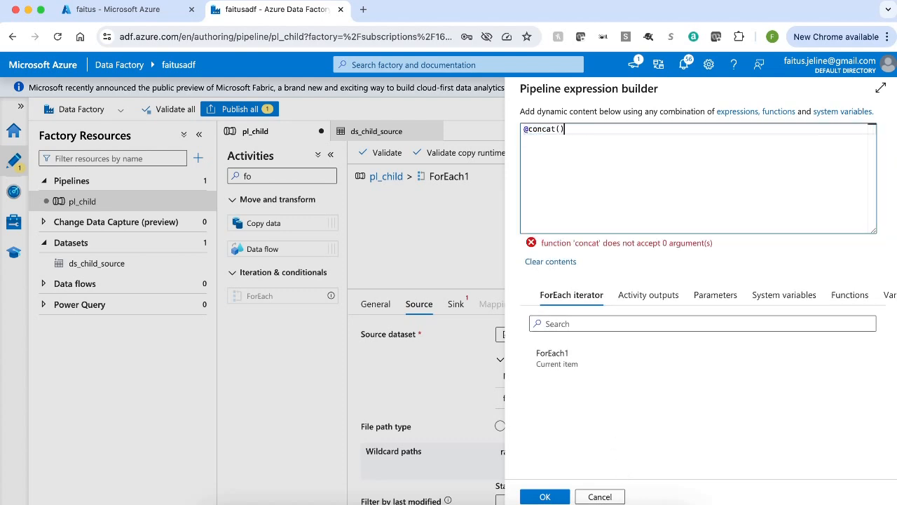
type("'")
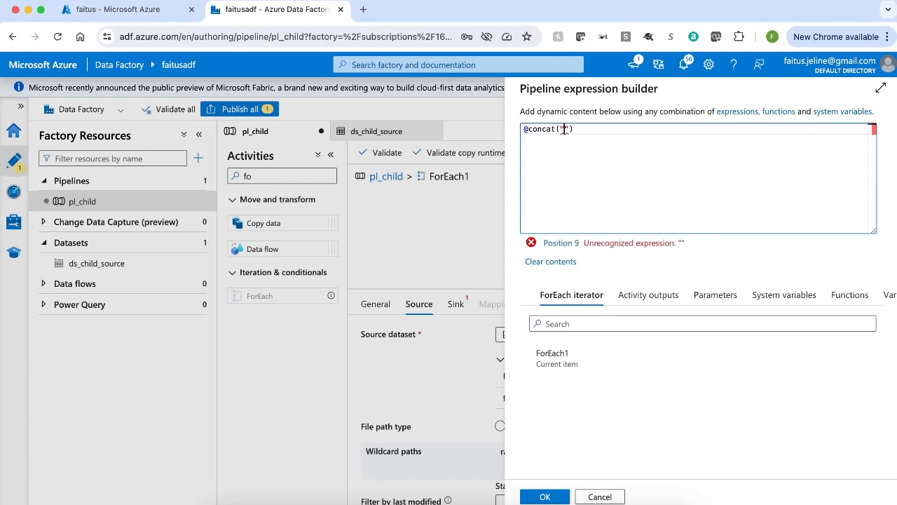
key("BackSpace")
type("'namager")
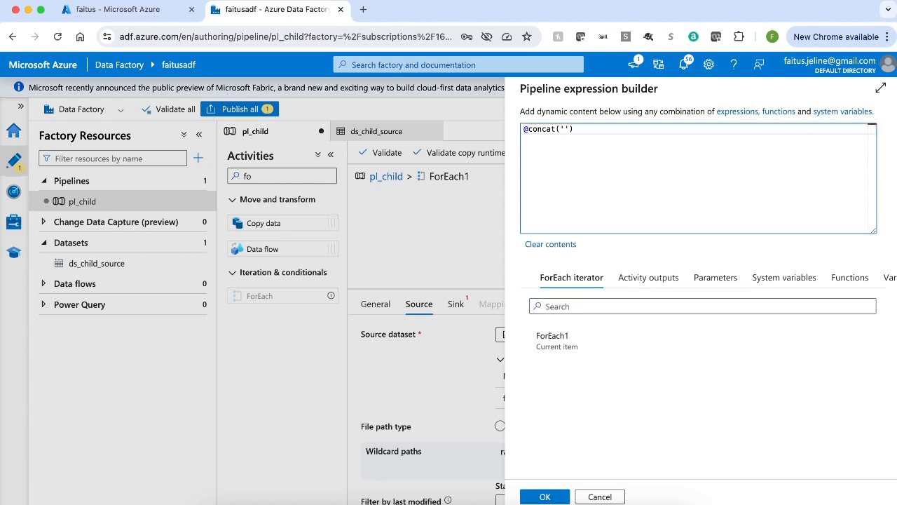
type("/',")
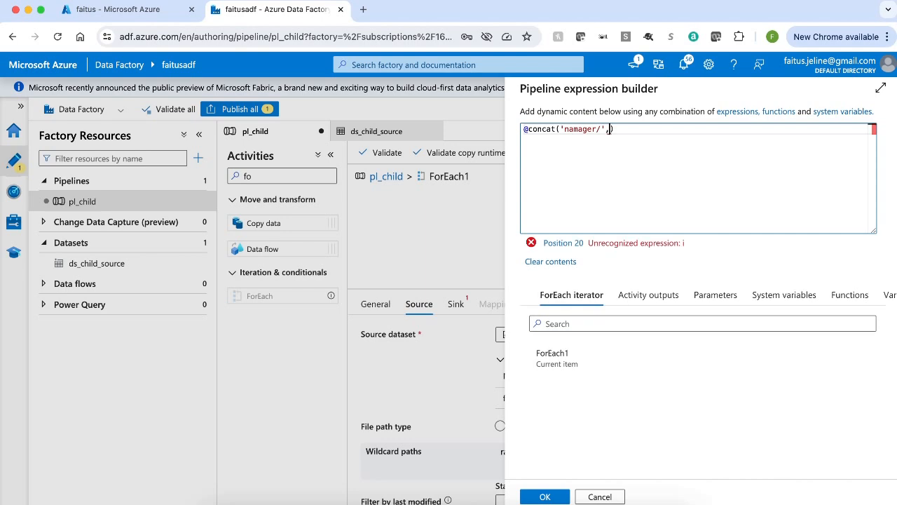
key("BackSpace")
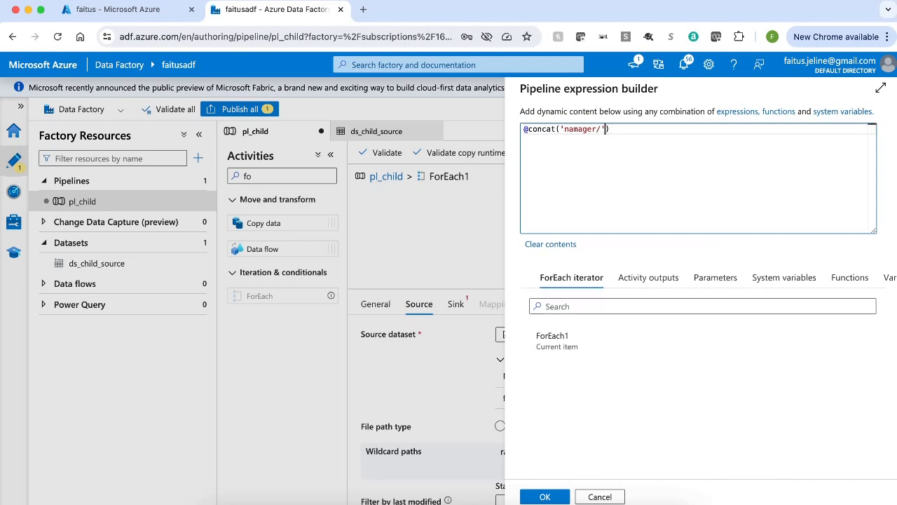
type(",")
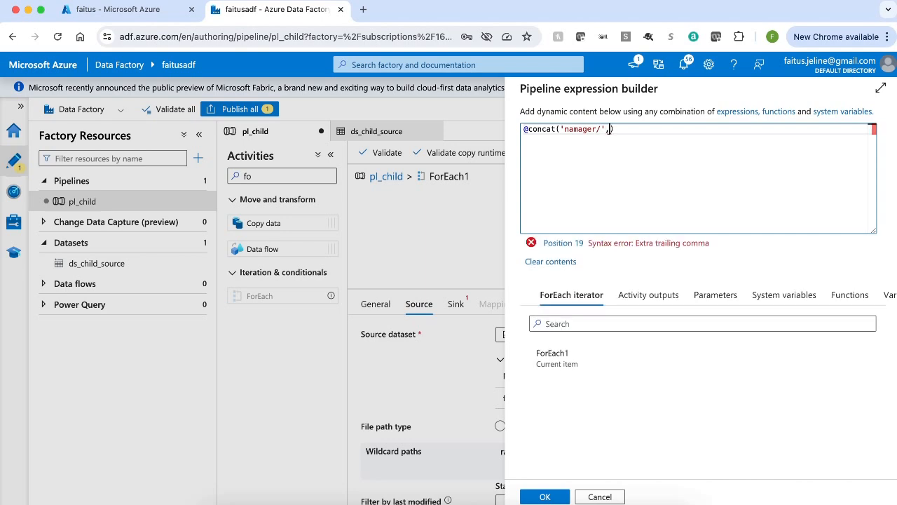
left_click(724, 297)
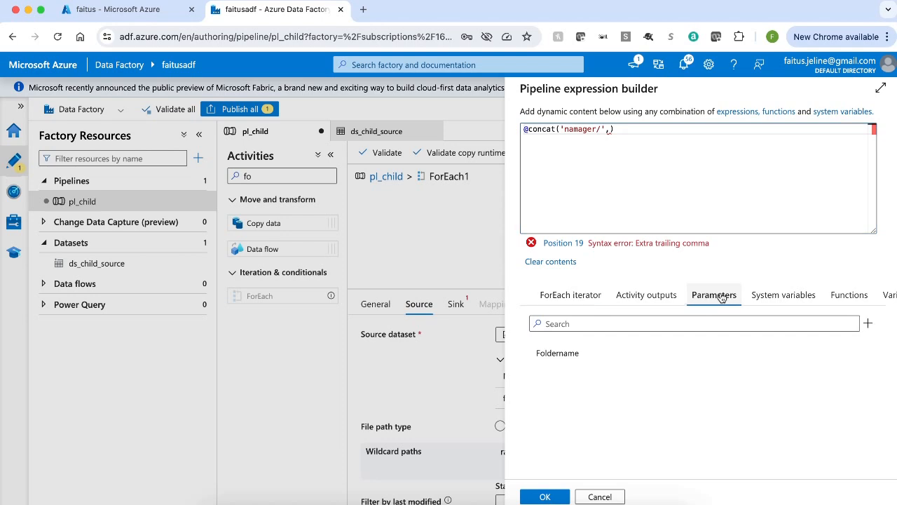
left_click(561, 354)
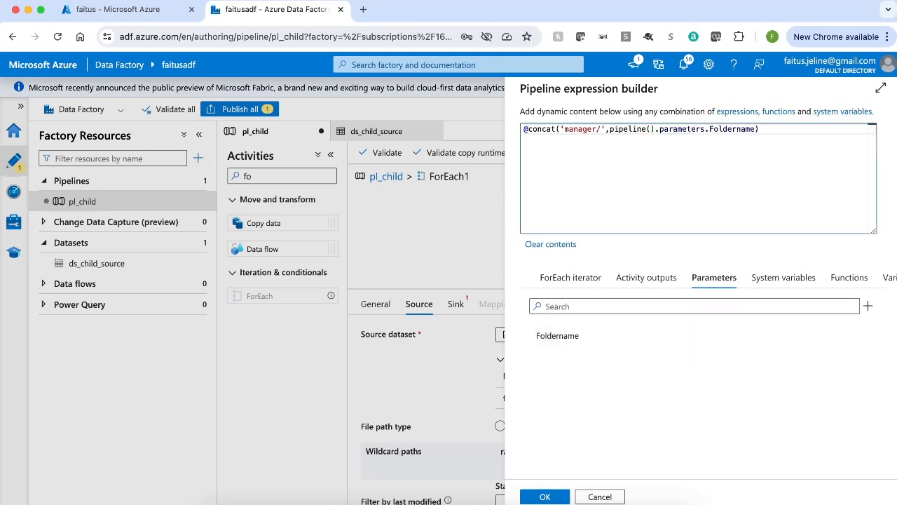
left_click(540, 495)
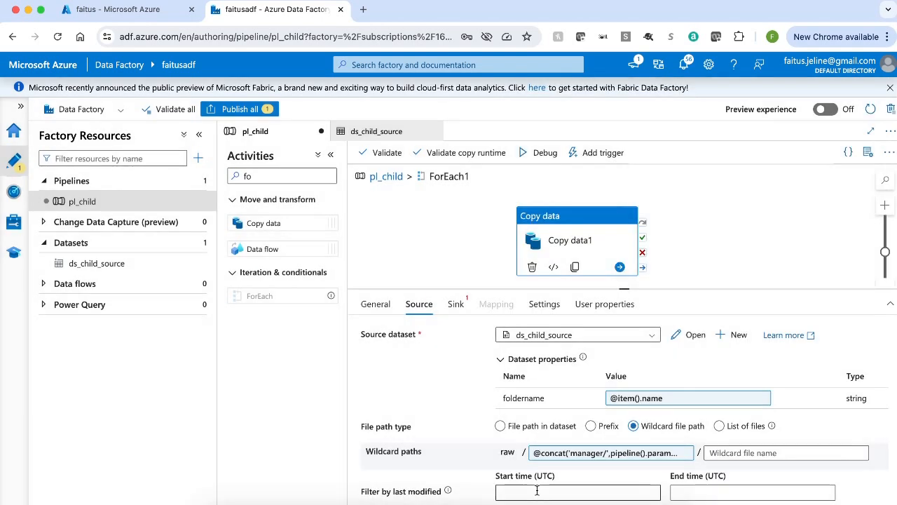
left_click(737, 454)
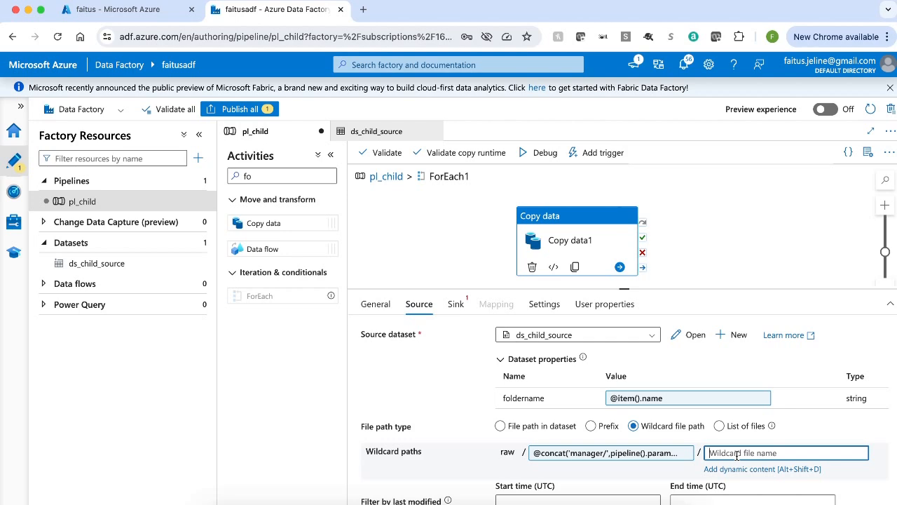
type("*.txt")
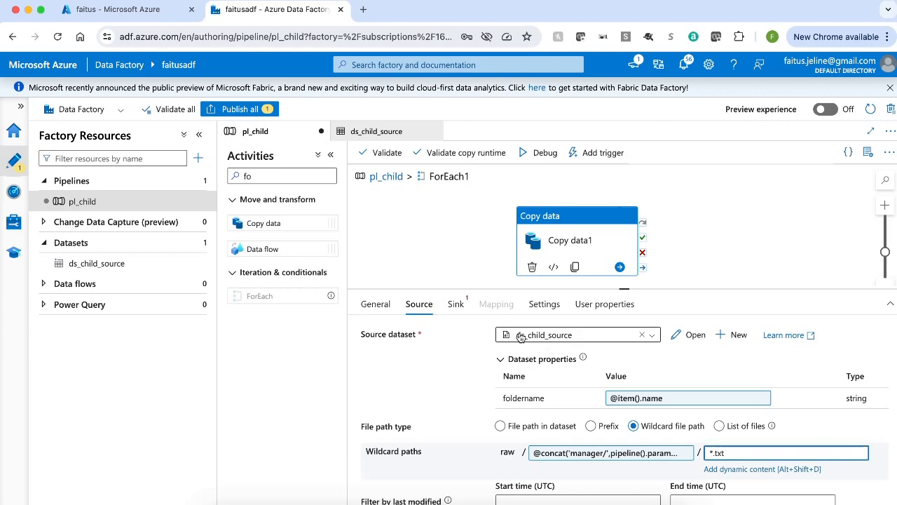
Start a new sink dataset for Copy data1 using Azure Blob Storage as the data store and Binary as the format.
left_click(457, 304)
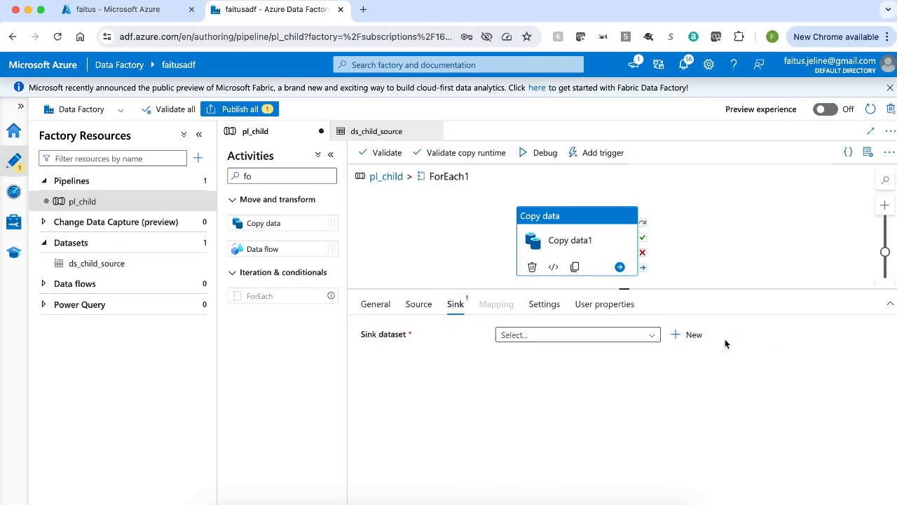
left_click(704, 339)
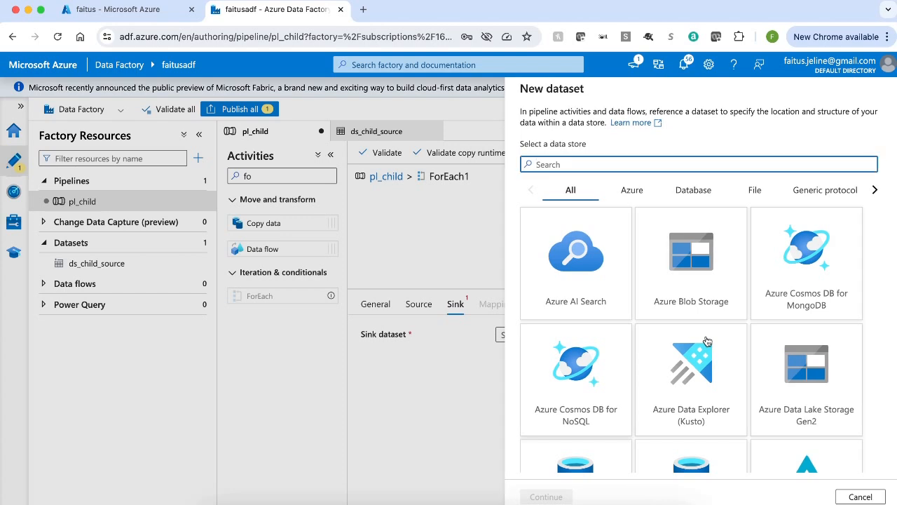
left_click(703, 238)
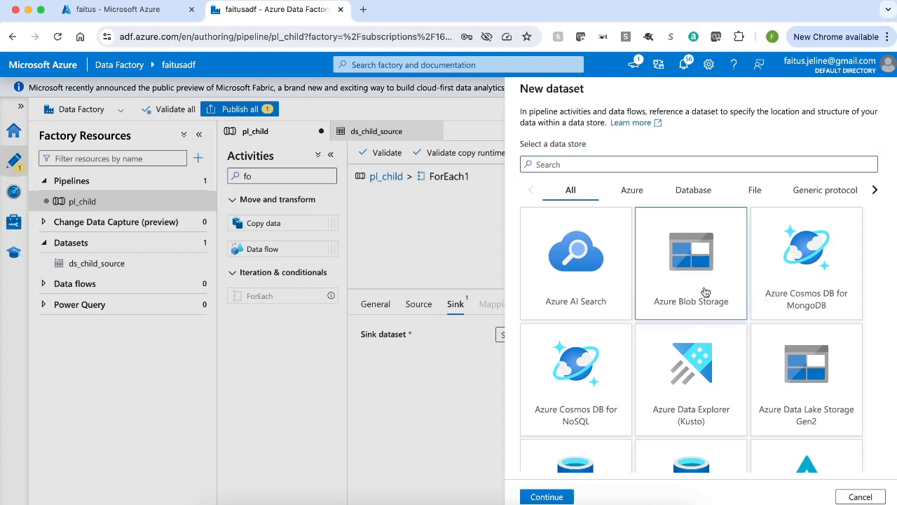
left_click(546, 497)
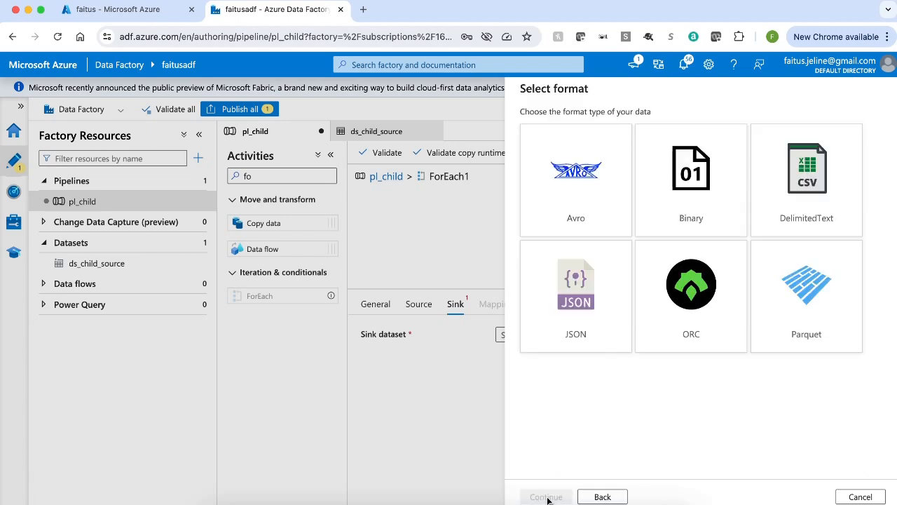
left_click(694, 171)
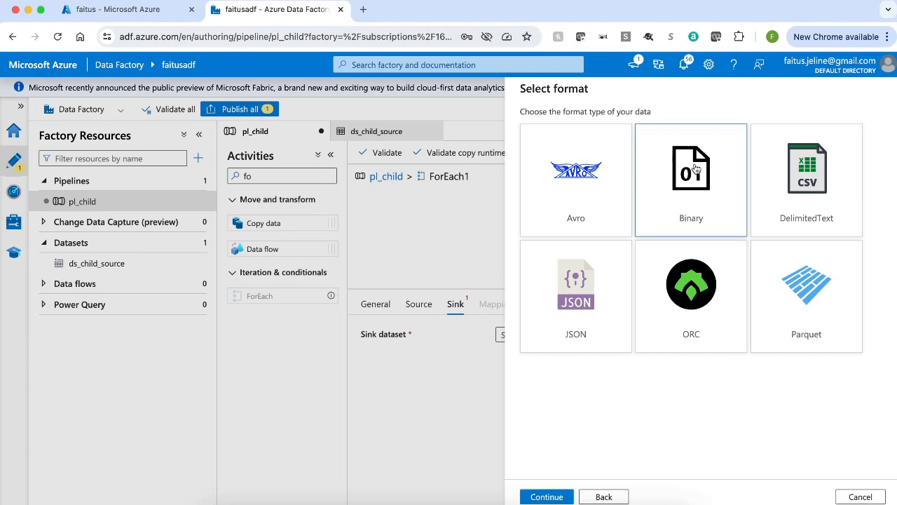
left_click(553, 496)
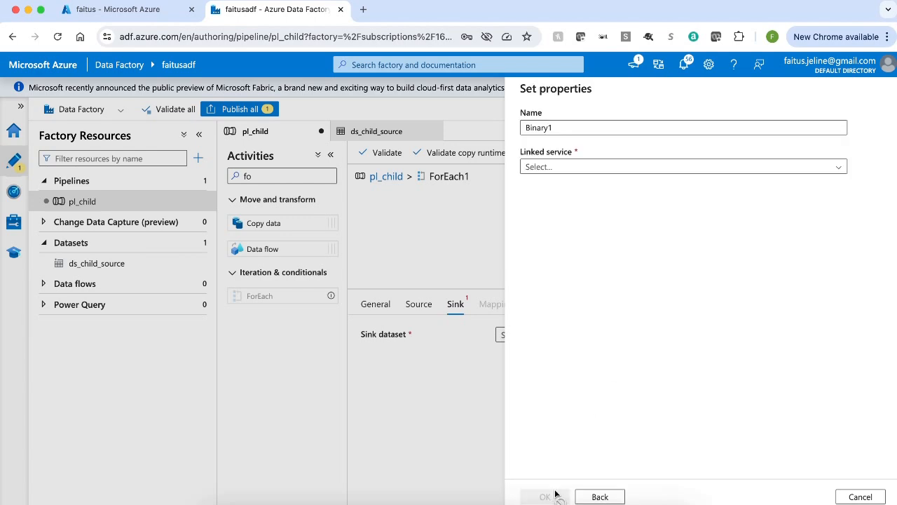
Name the new sink dataset ds_target and select ls_BlobStorage as its linked service.
left_click(563, 126)
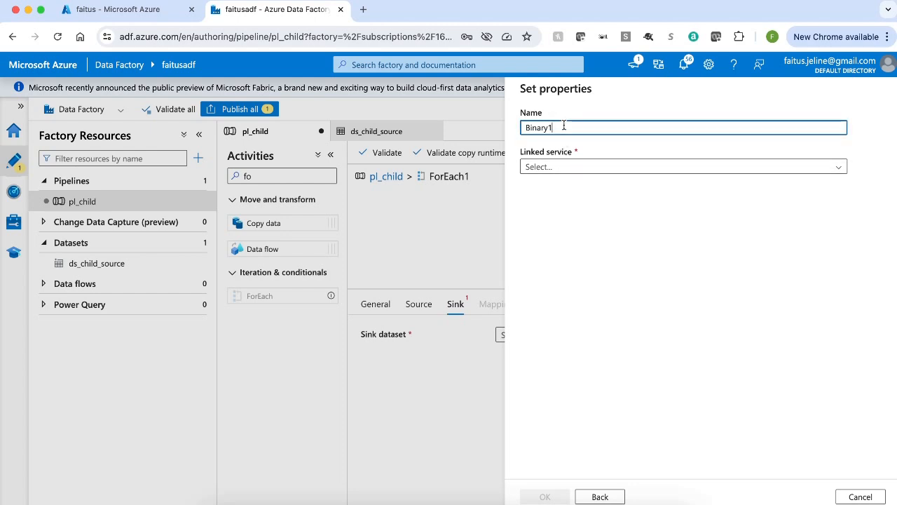
key("BackSpace")
key("BackSpace")
key("BackSpace")
key("BackSpace")
key("BackSpace")
key("BackSpace")
key("BackSpace")
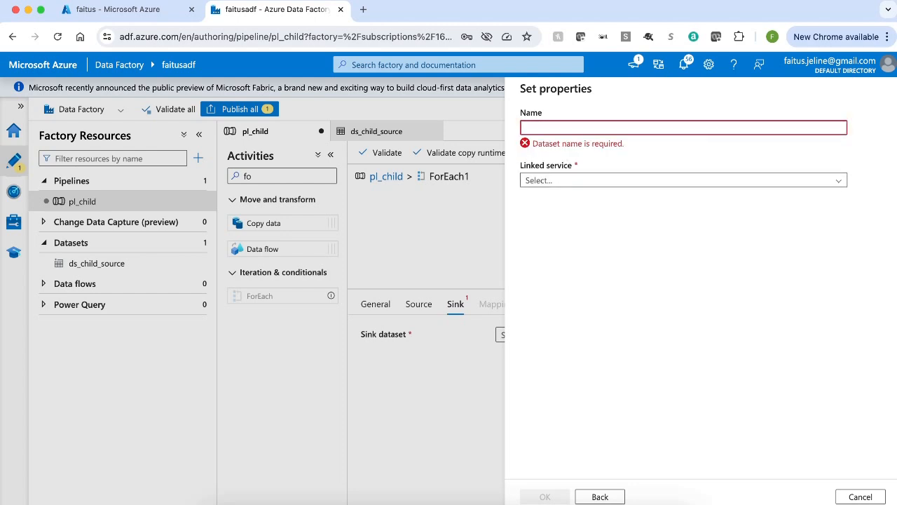
type("ds")
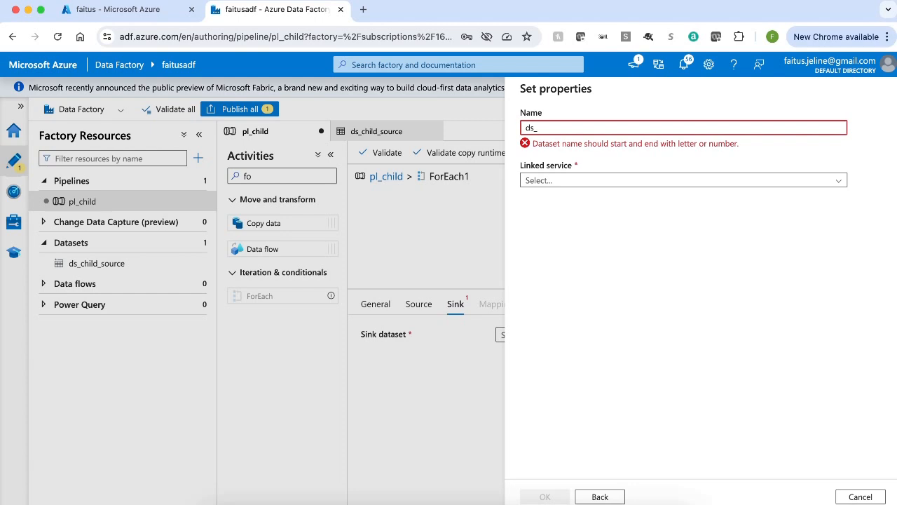
type("_target")
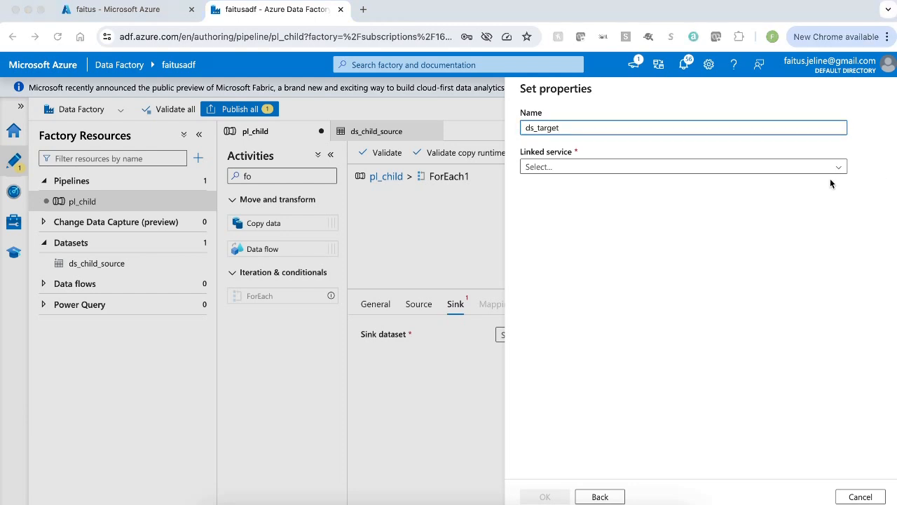
left_click(779, 168)
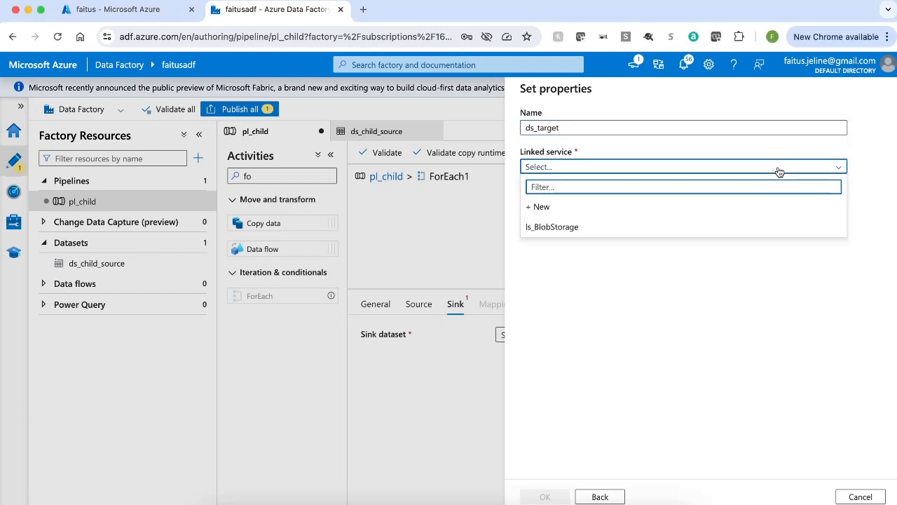
left_click(600, 231)
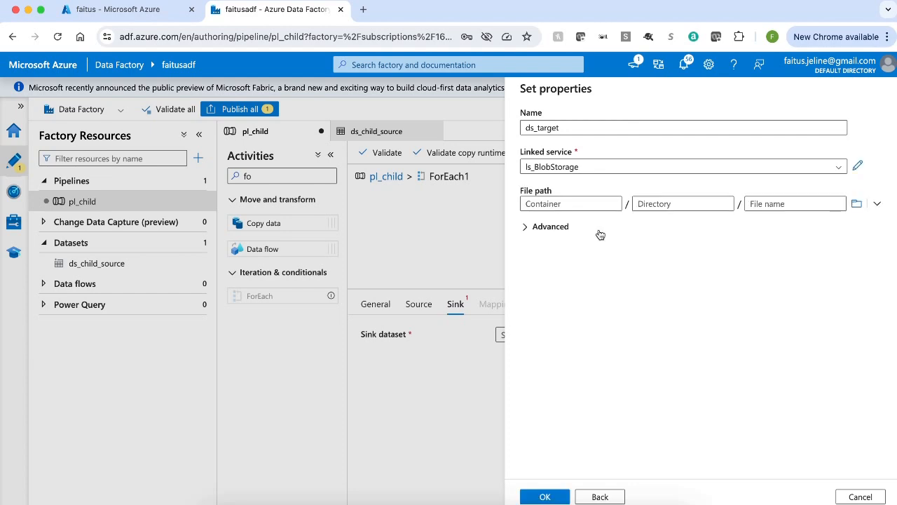
Set the file path of ds_target to the curated container and create the dataset.
left_click(857, 204)
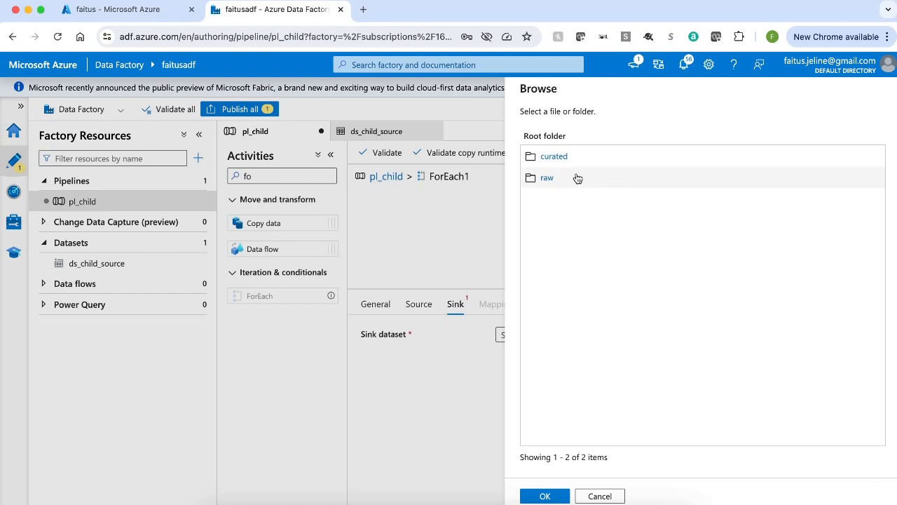
left_click(554, 157)
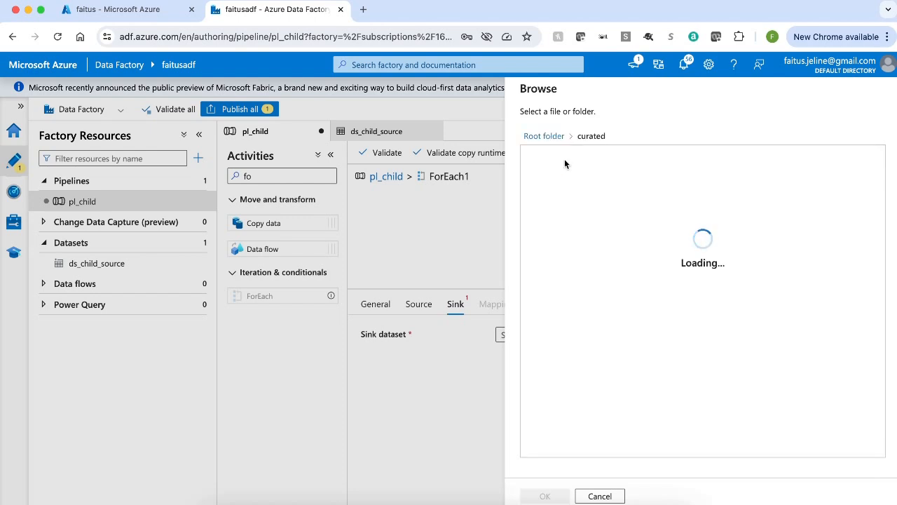
left_click(544, 497)
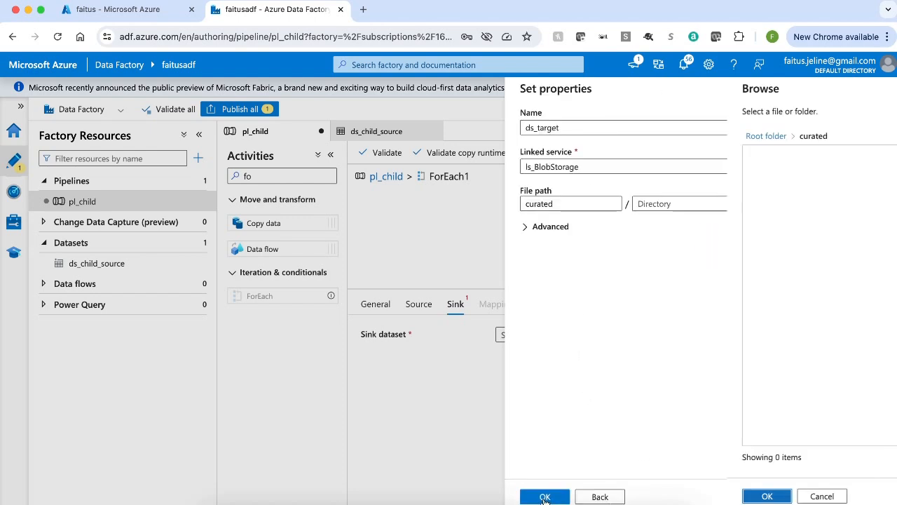
left_click(544, 496)
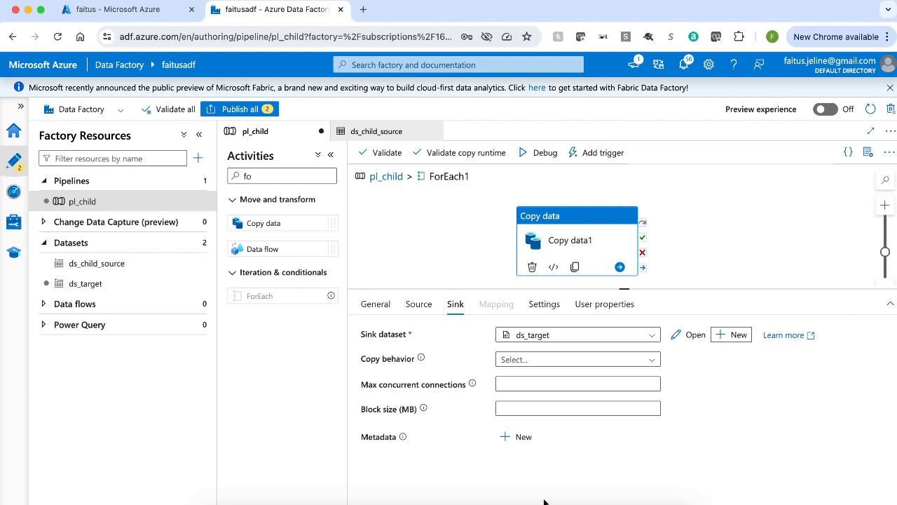
Publish the pending changes to pl_child and ds_target.
left_click(248, 109)
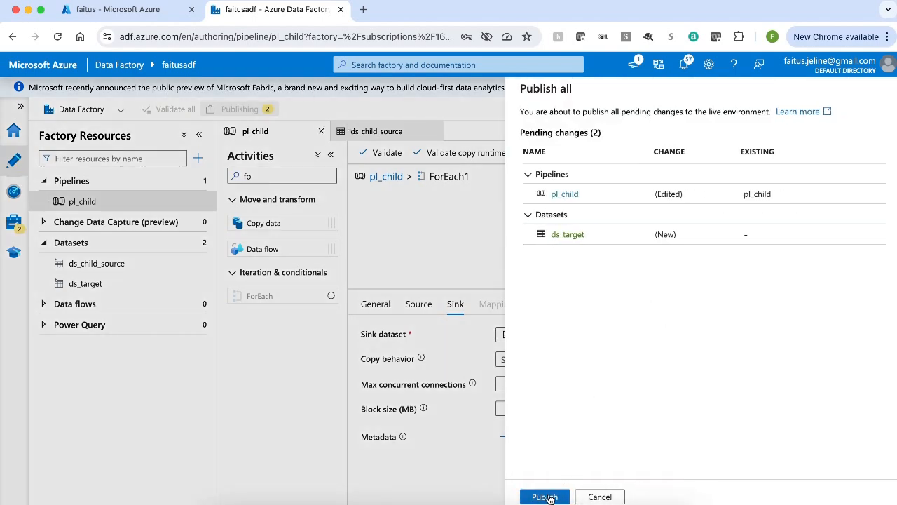
left_click(547, 497)
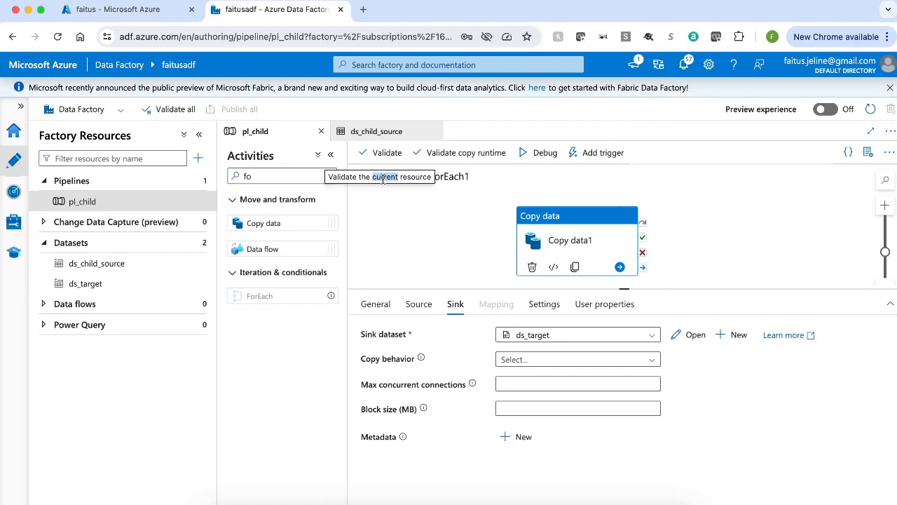
Trigger a pl_child run now with the Foldername parameter set to employee1.
left_click(604, 153)
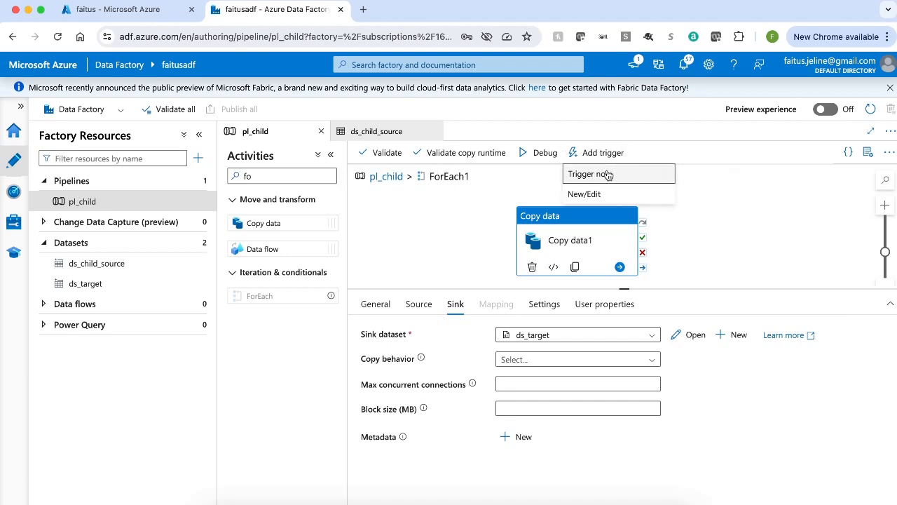
left_click(607, 175)
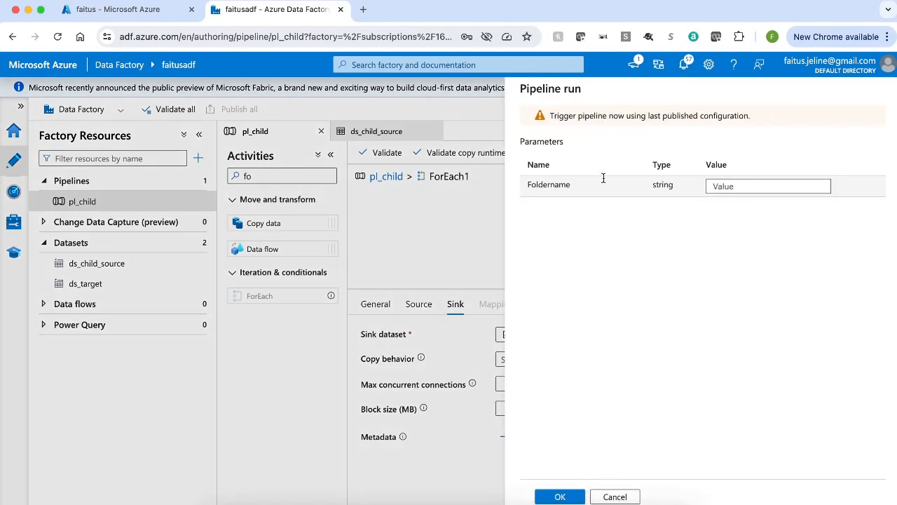
left_click(757, 186)
type("employee1")
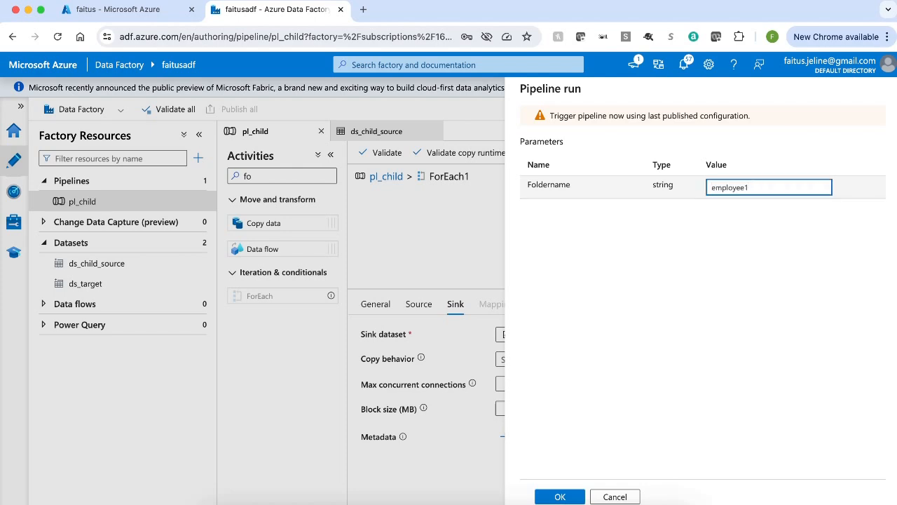
left_click(565, 498)
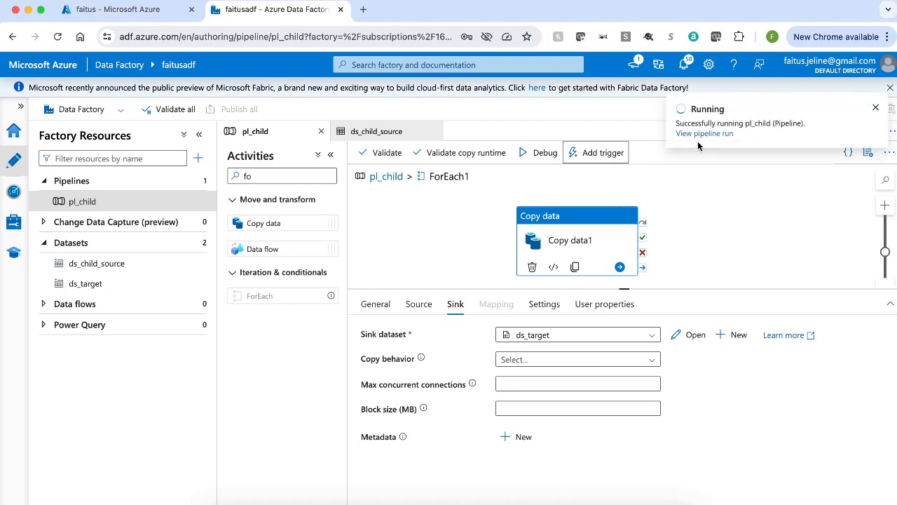
Open the pl_child pipeline run and monitor its activity runs, inspecting the input of ForEach1 and refreshing the statuses.
left_click(702, 134)
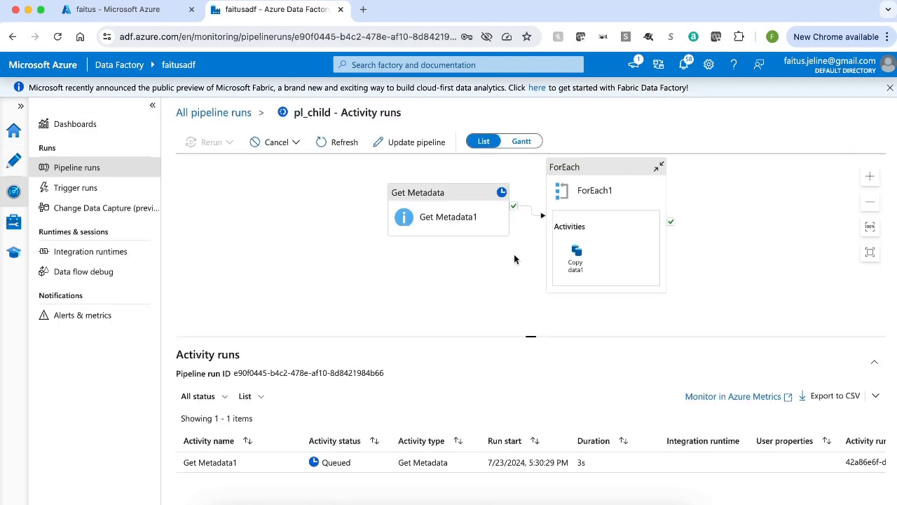
left_click_drag(477, 338, 481, 250)
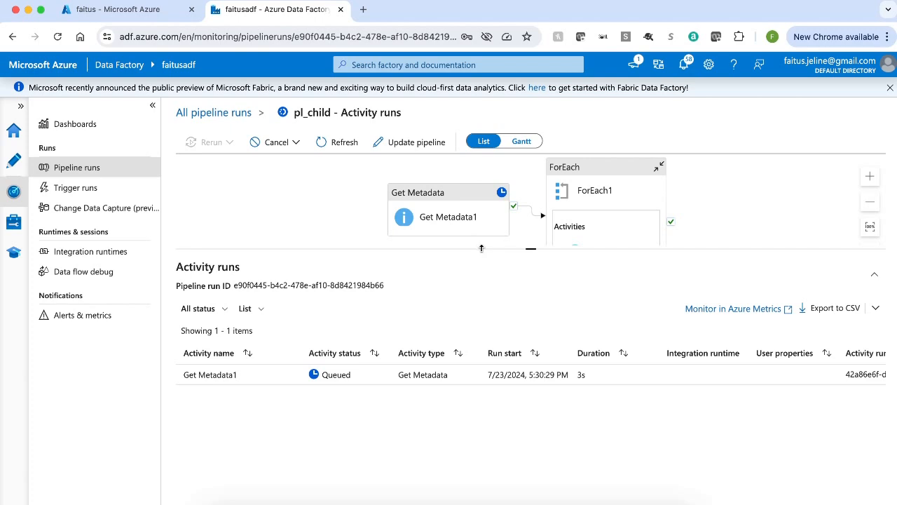
left_click(343, 145)
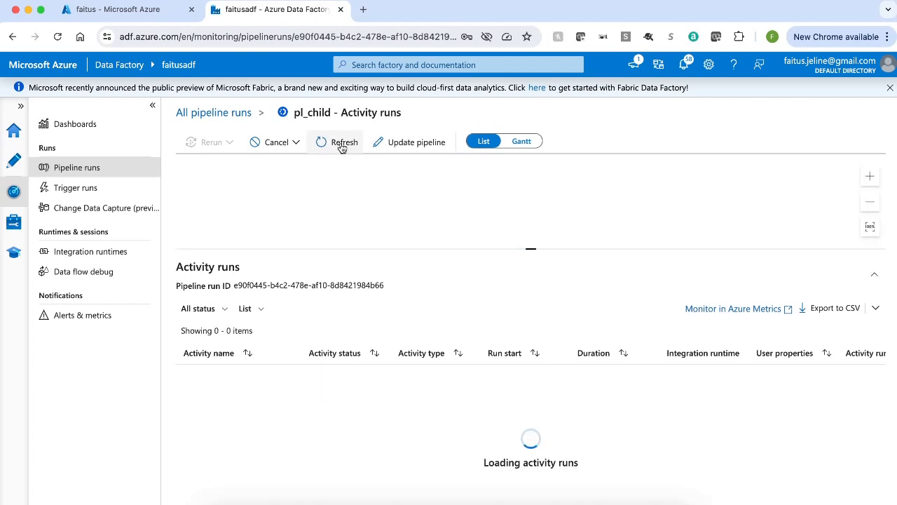
left_click(343, 143)
left_click(343, 143)
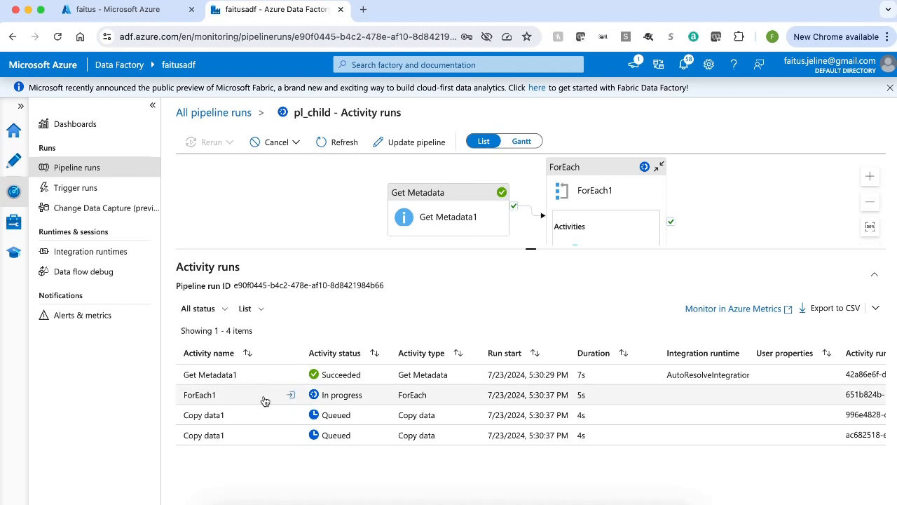
left_click(291, 397)
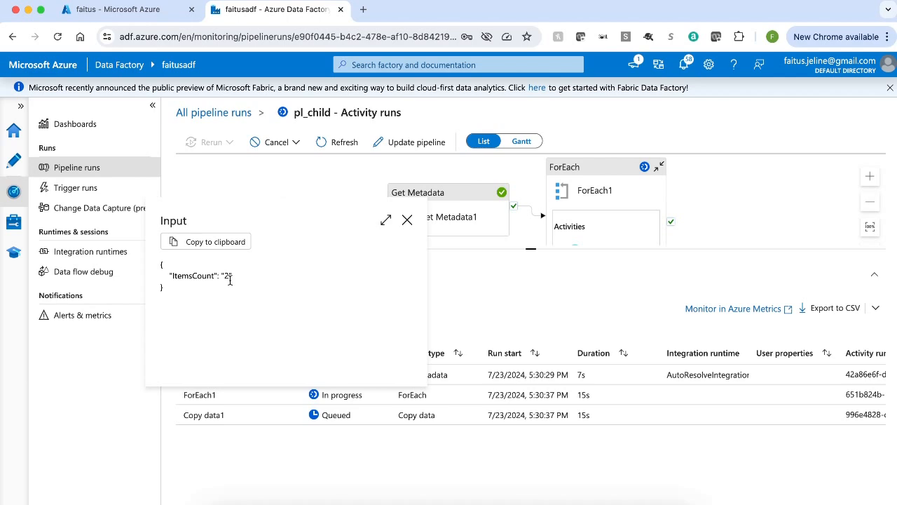
left_click(407, 220)
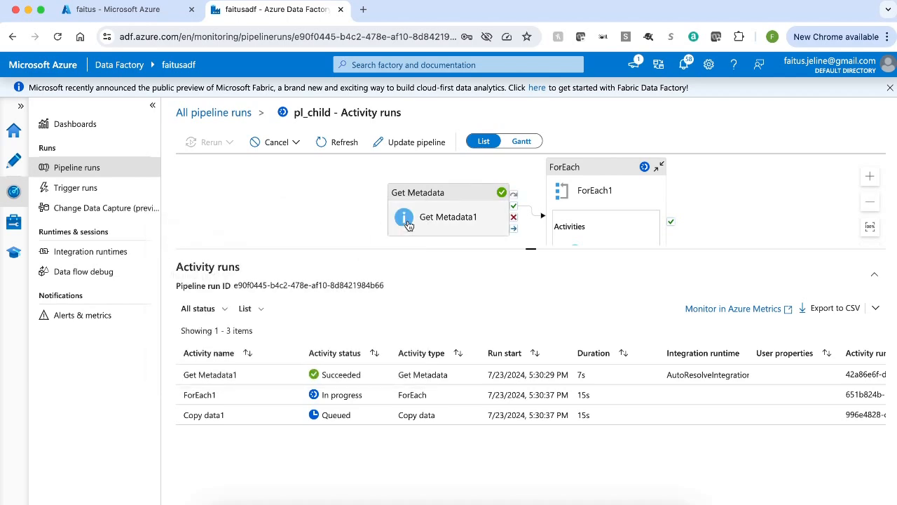
left_click(342, 142)
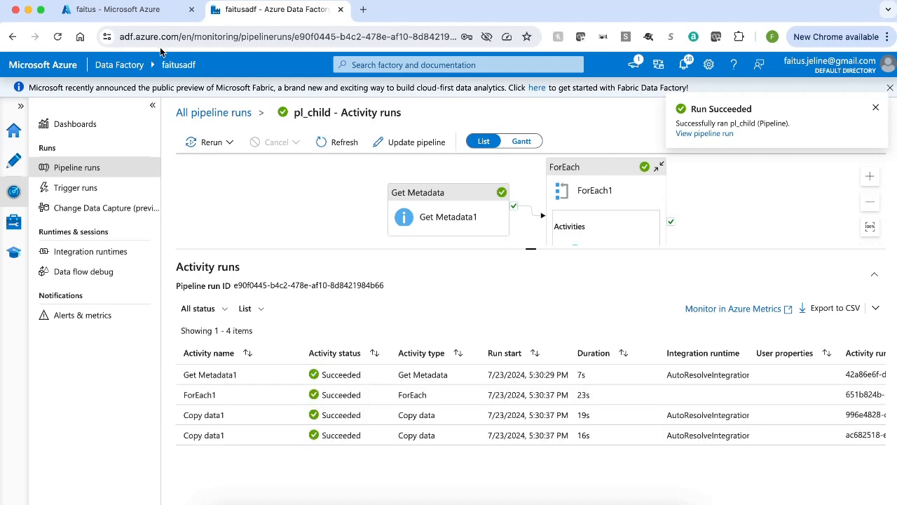
Switch to the Azure portal's storage browser and check the copied files in the curated container, widening the Name column.
left_click(132, 11)
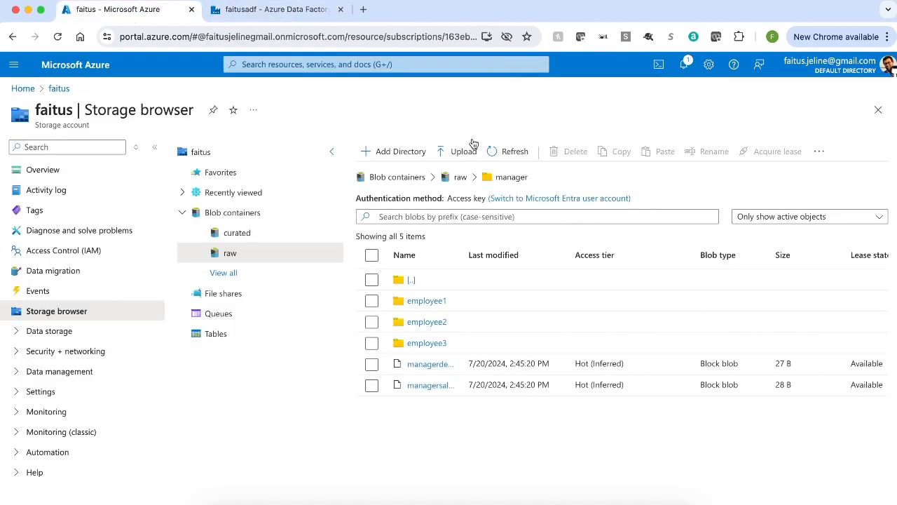
left_click(423, 179)
left_click(413, 264)
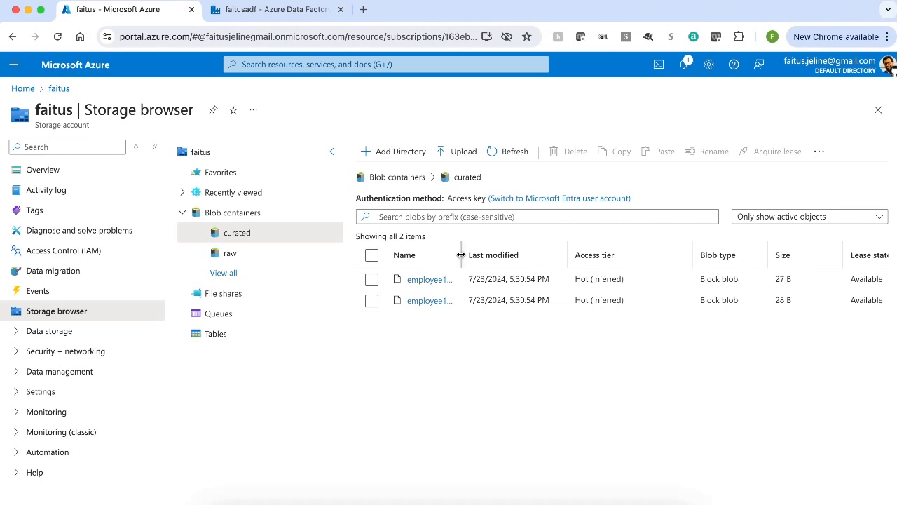
left_click_drag(461, 254, 576, 255)
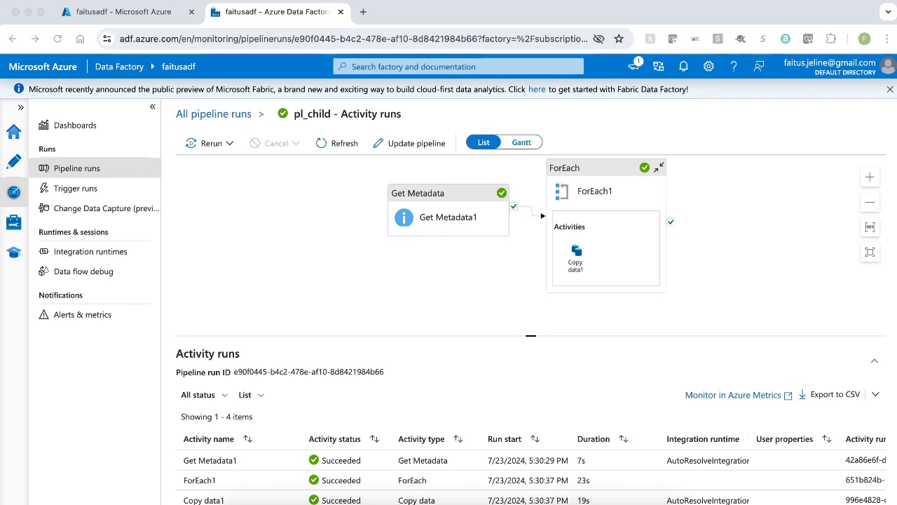
Return to authoring in Data Factory, create a new pipeline named pl_master and close its properties.
left_click(14, 164)
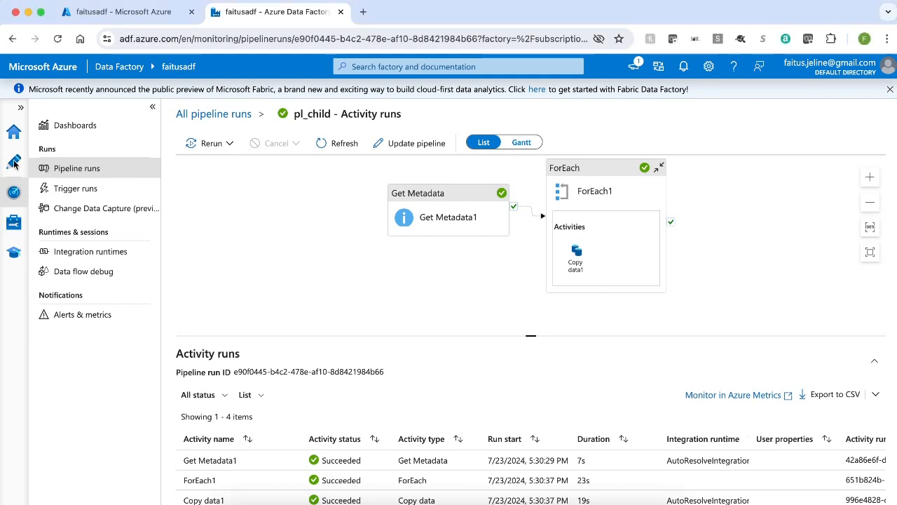
left_click(14, 164)
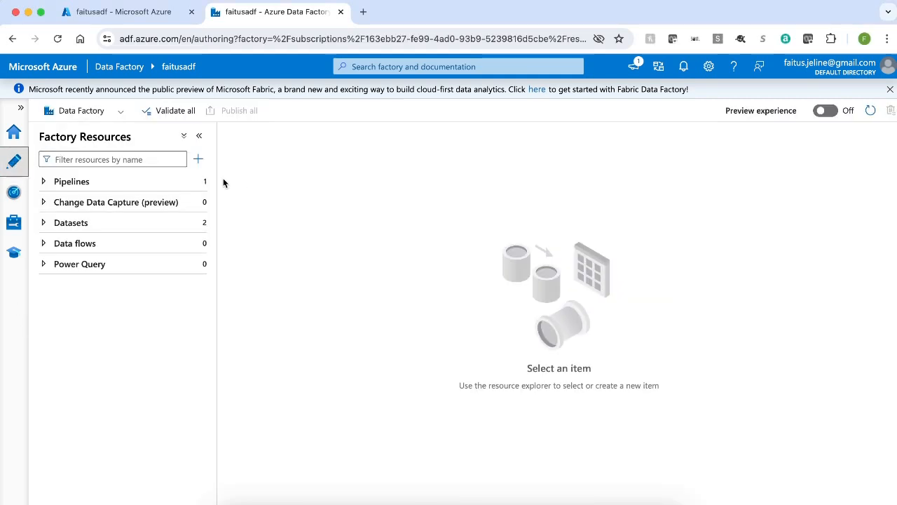
left_click(192, 182)
left_click(228, 205)
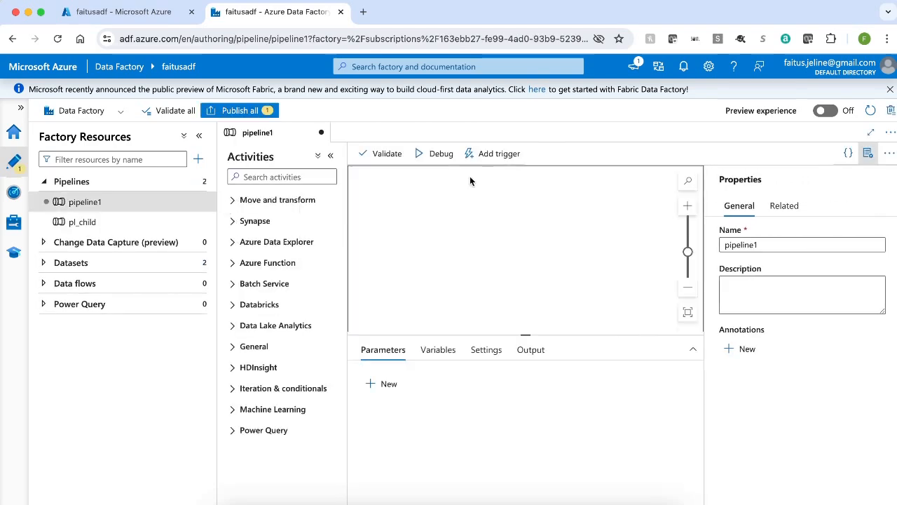
left_click(778, 249)
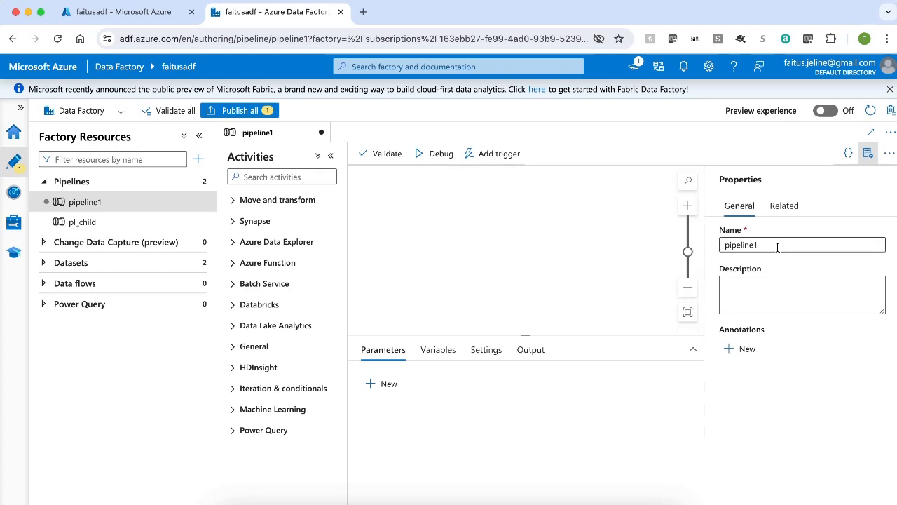
double_click(778, 247)
type("pl_master")
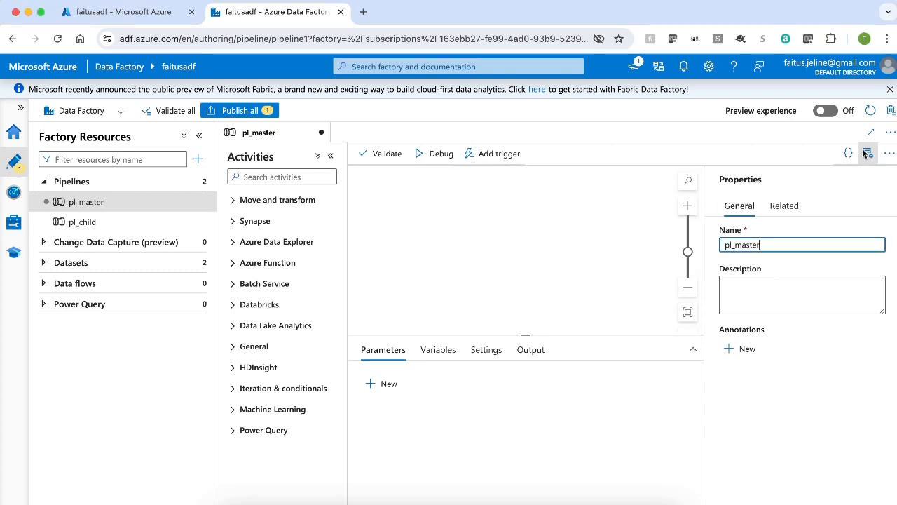
left_click(867, 153)
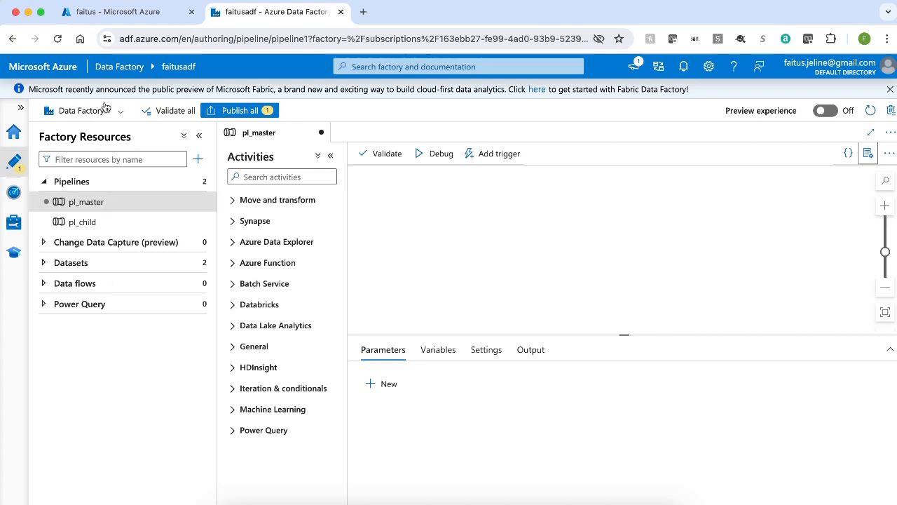
Switch to the Azure portal's storage browser and examine the contents of the manager folder in the raw container.
left_click(124, 11)
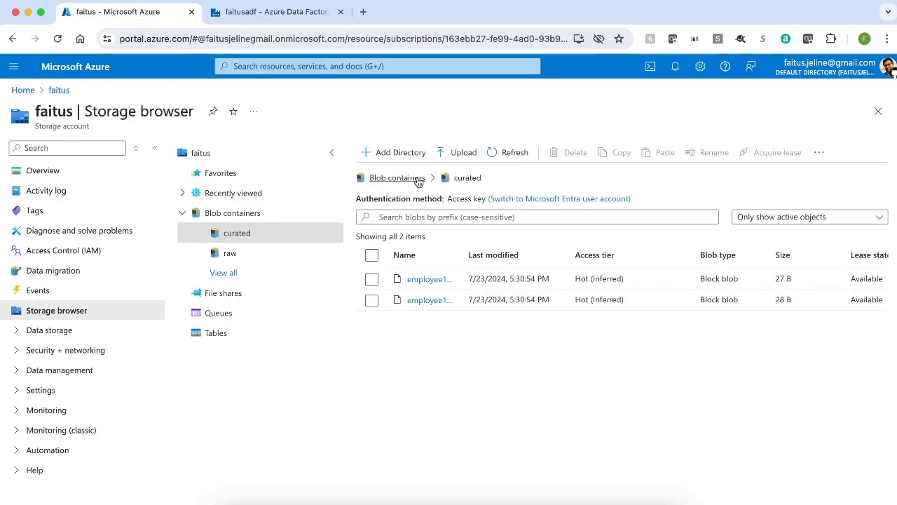
left_click(230, 254)
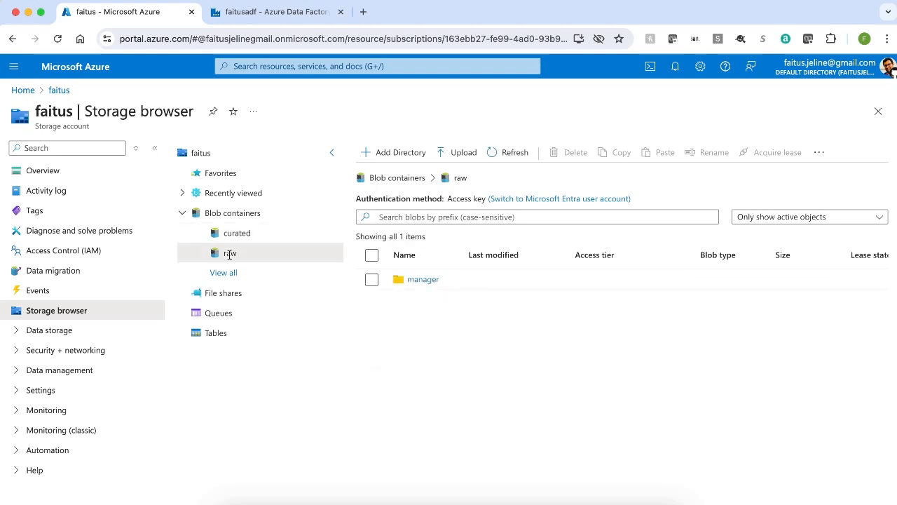
left_click(430, 279)
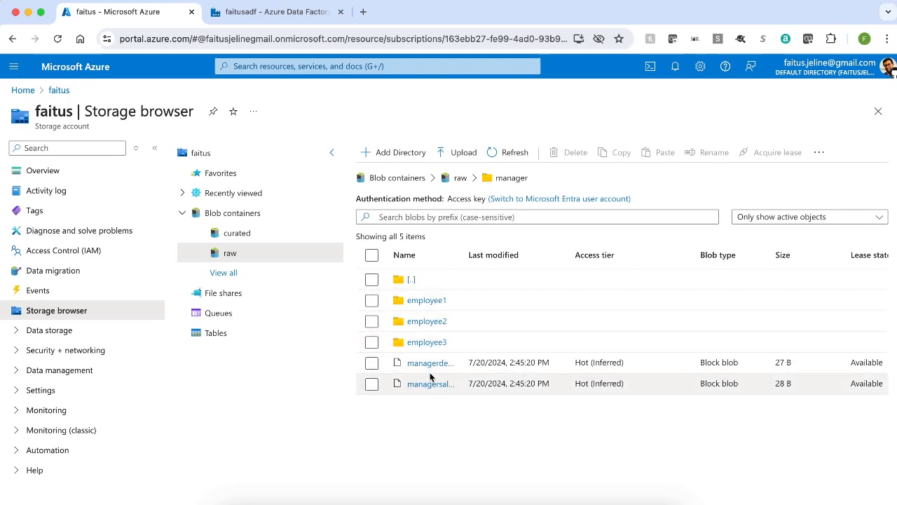
Switch back to Data Factory, find the Get Metadata activity and add it to the pl_master canvas.
left_click(272, 12)
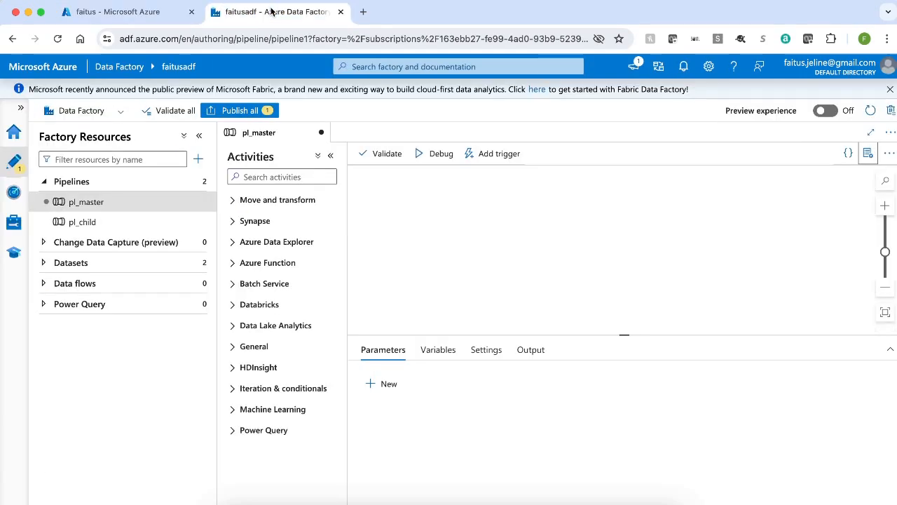
left_click(263, 176)
type("get")
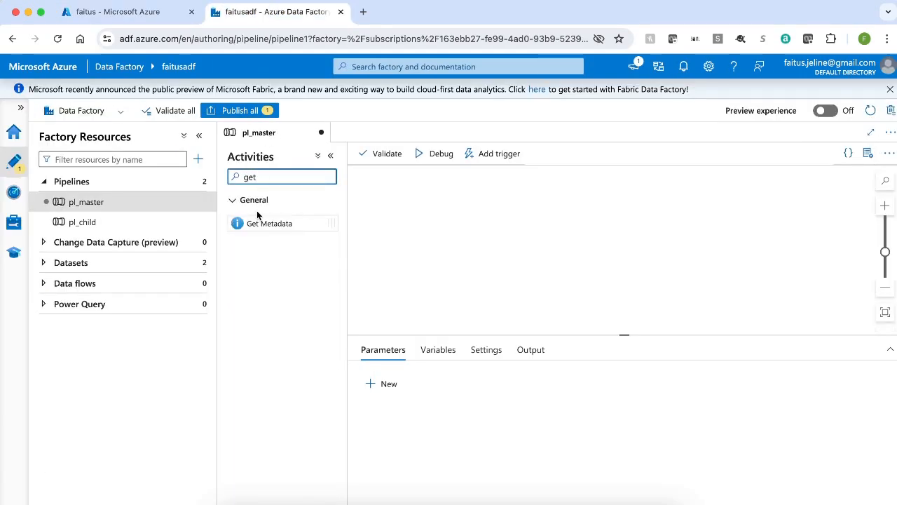
left_click_drag(257, 221, 499, 234)
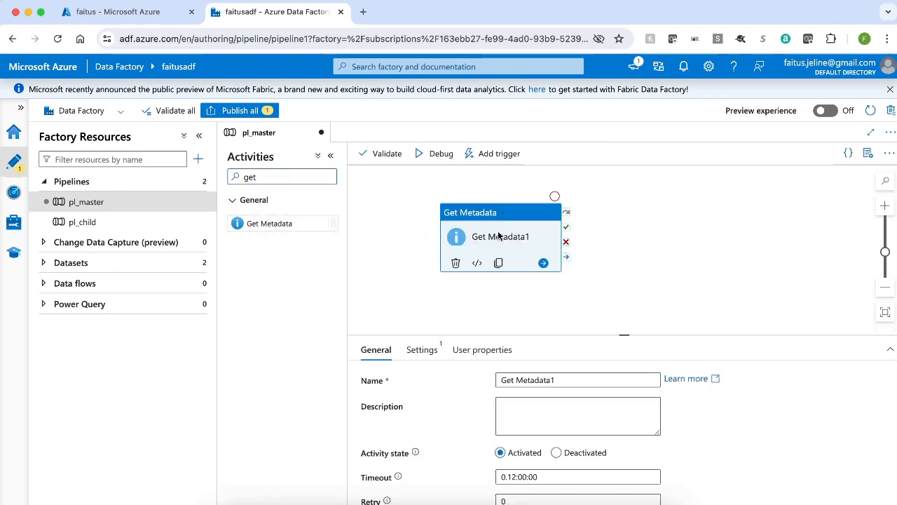
Start a new dataset for Get Metadata1 using Azure Blob Storage as the data store and Binary as the format.
left_click(439, 351)
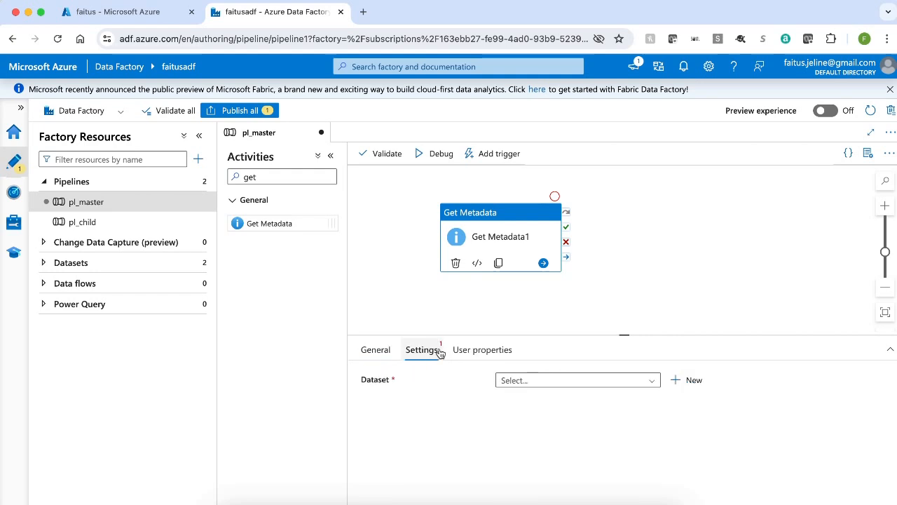
left_click(694, 380)
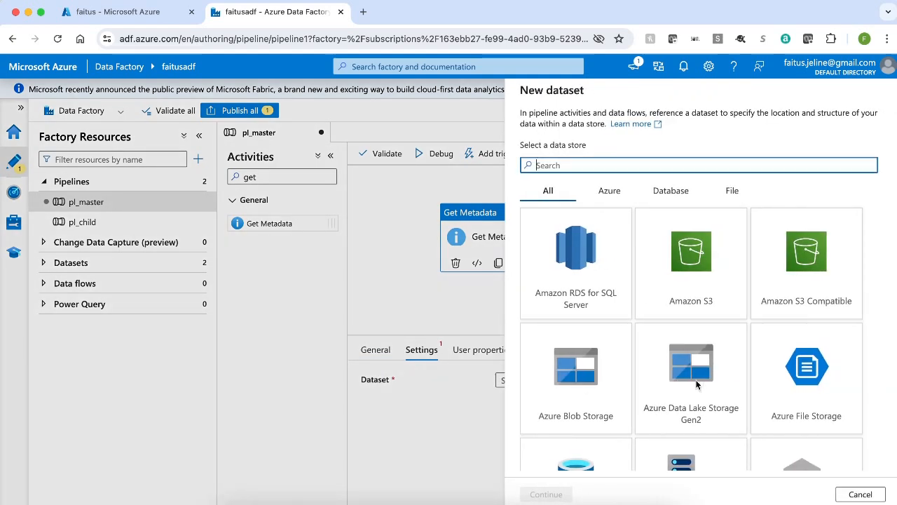
left_click(594, 376)
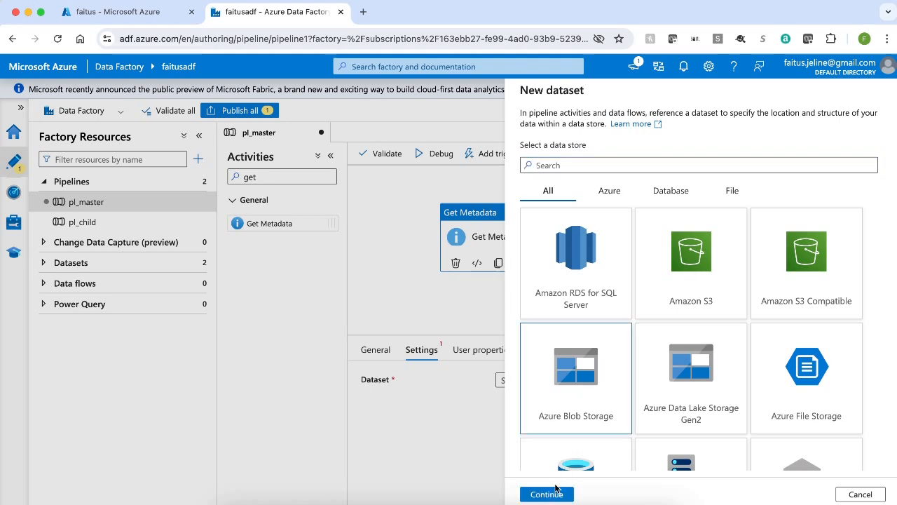
left_click(548, 494)
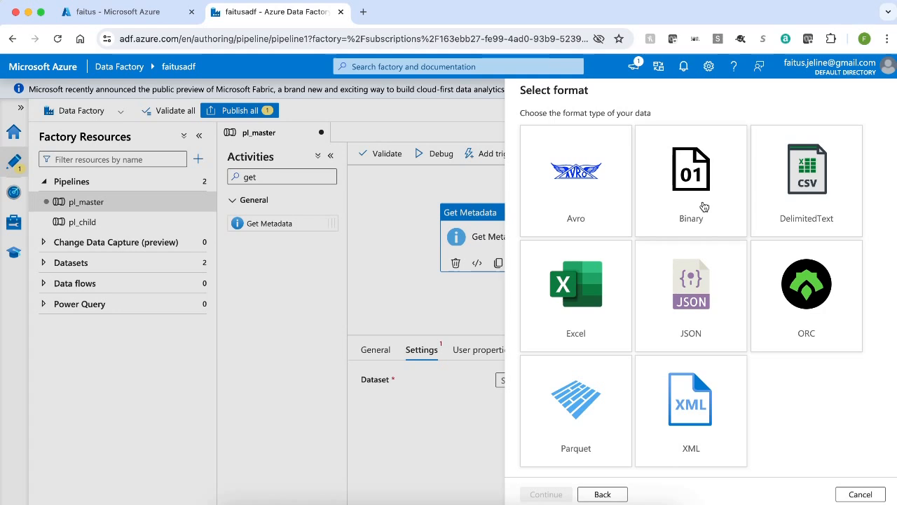
left_click(696, 219)
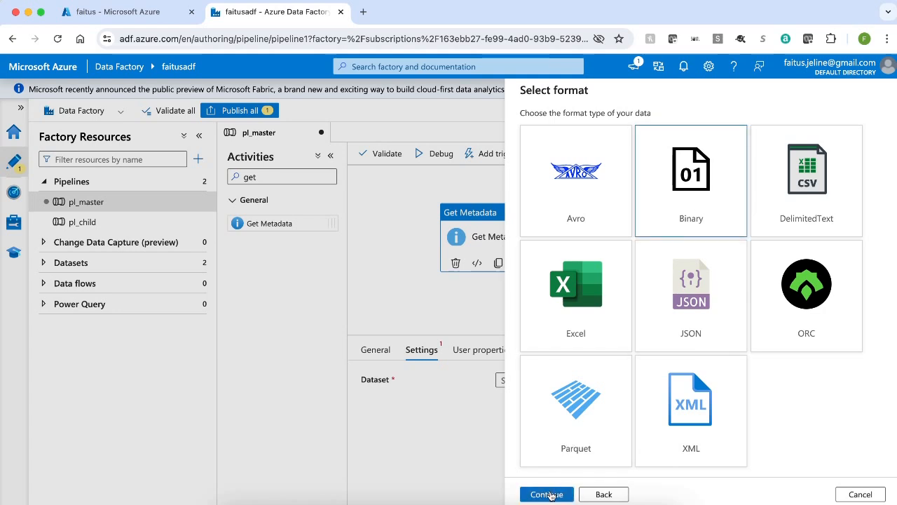
left_click(548, 494)
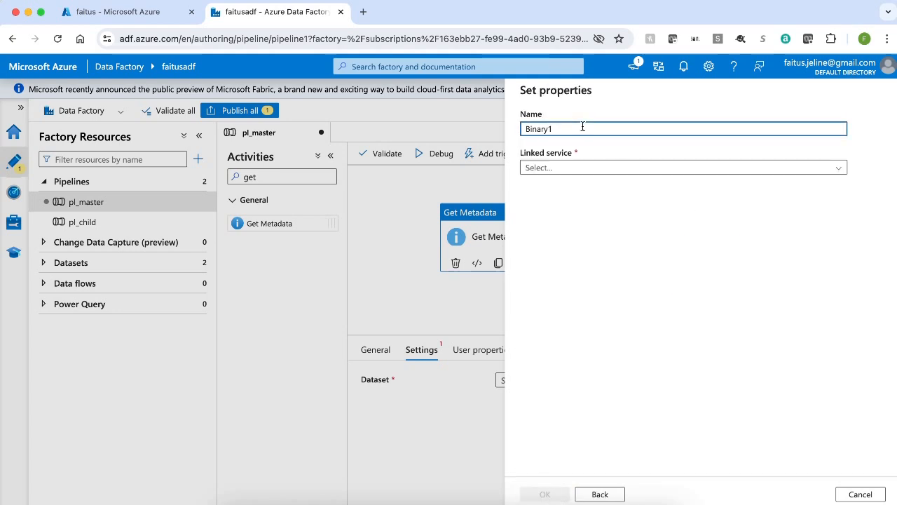
Name the new Get Metadata dataset ds_master.
key("BackSpace")
key("BackSpace")
key("BackSpace")
key("BackSpace")
key("BackSpace")
key("BackSpace")
key("BackSpace")
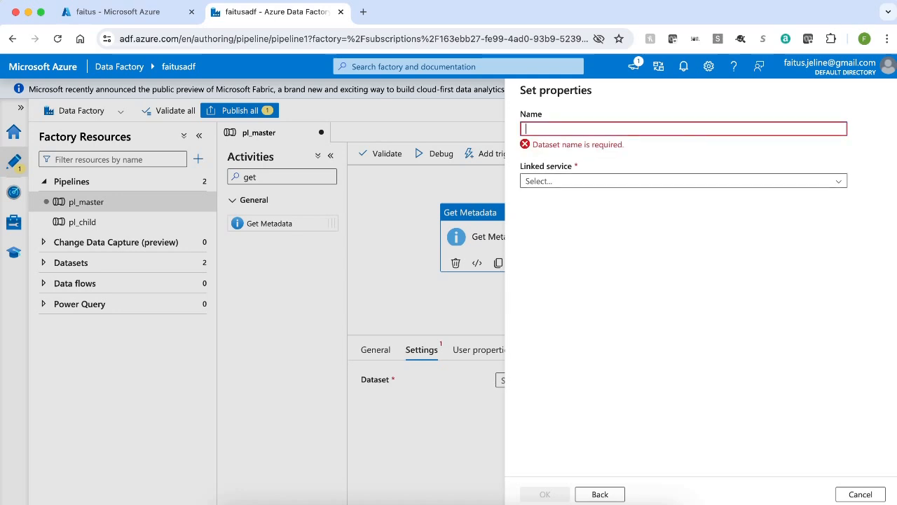
type("ds")
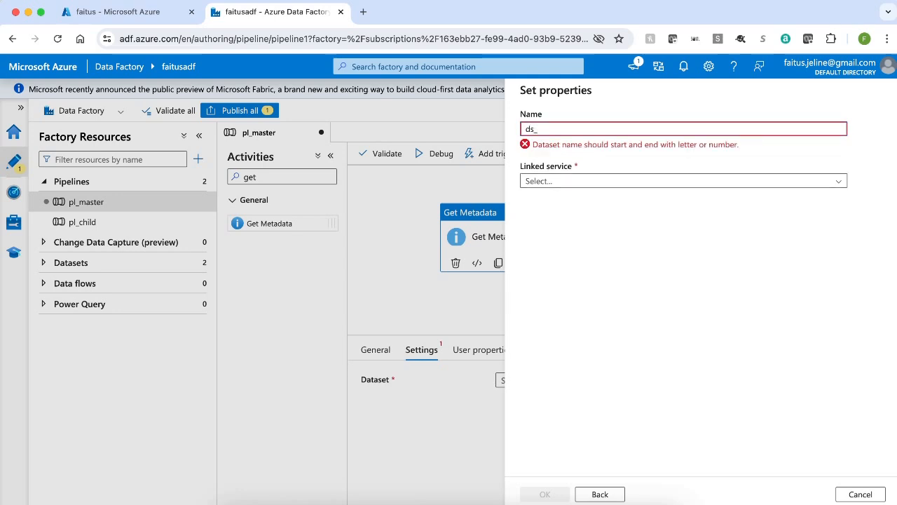
type("_master")
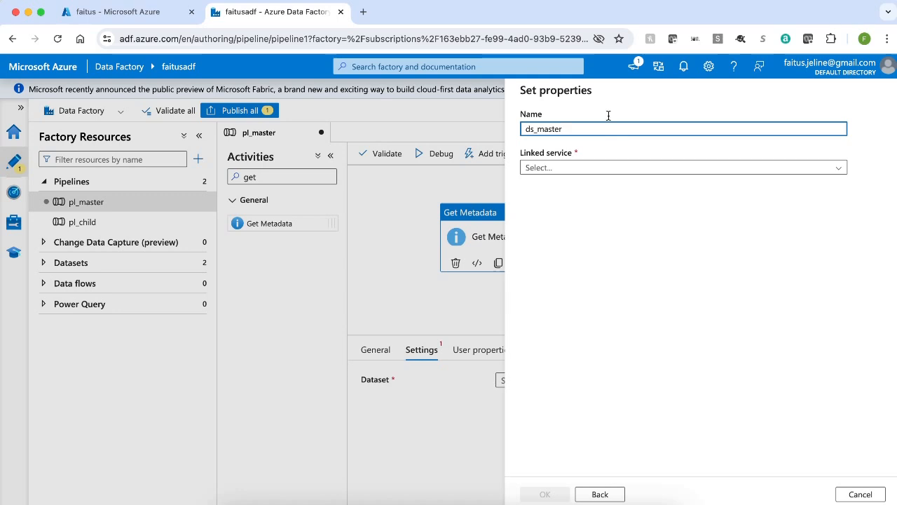
Set the ds_master dataset's linked service to ls_BlobStorage and its file path to raw/manager, and create the dataset.
left_click(624, 169)
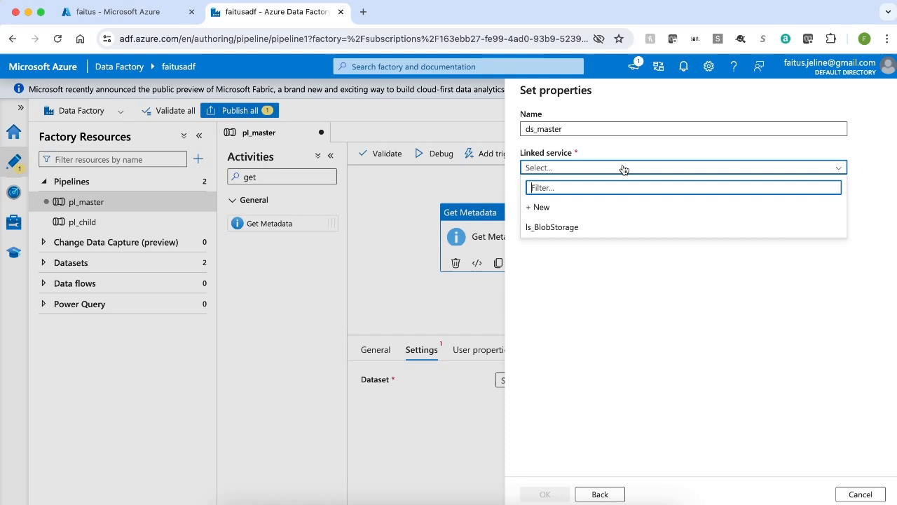
left_click(581, 228)
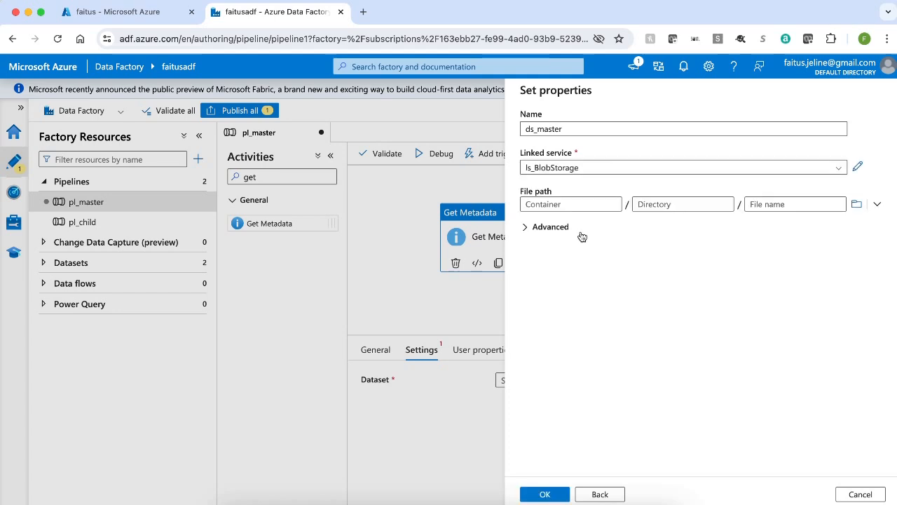
left_click(856, 204)
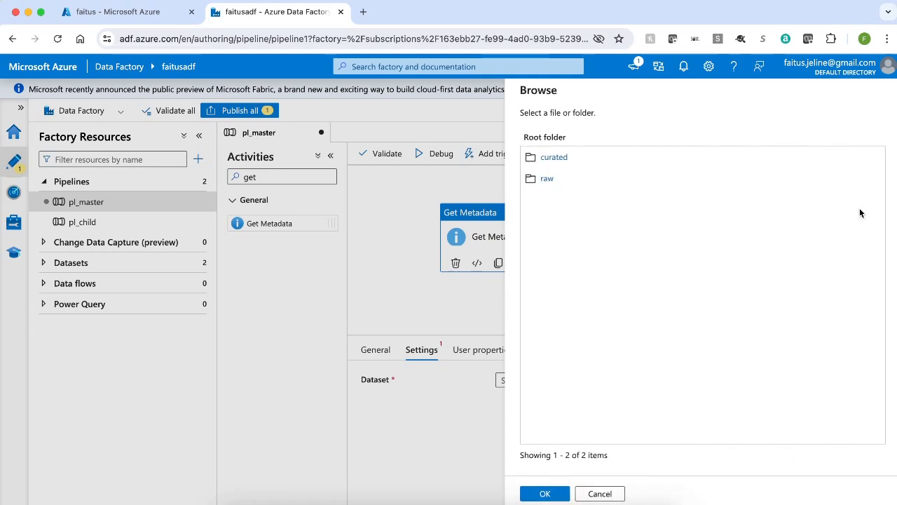
left_click(547, 178)
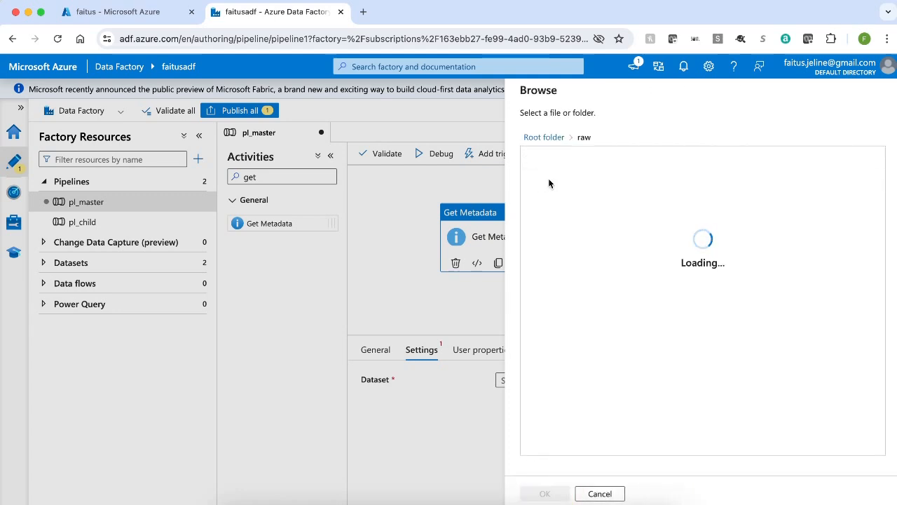
left_click(549, 154)
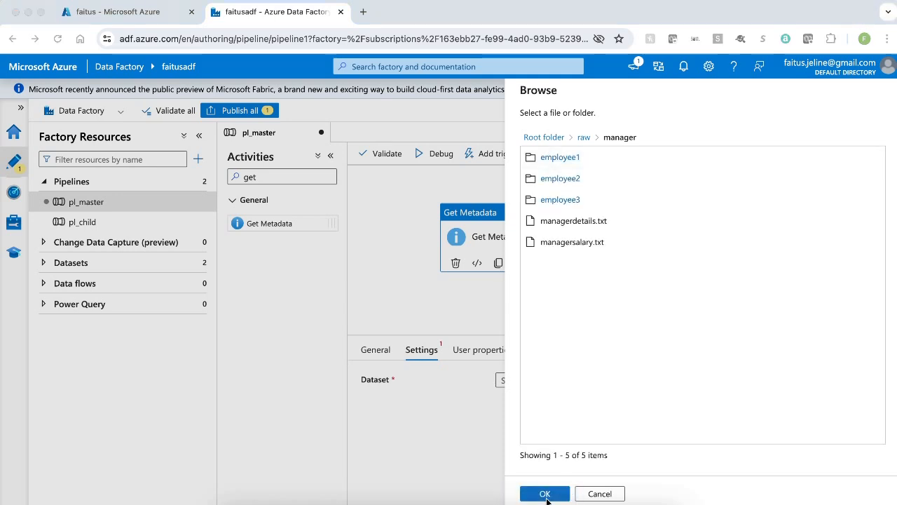
left_click(546, 494)
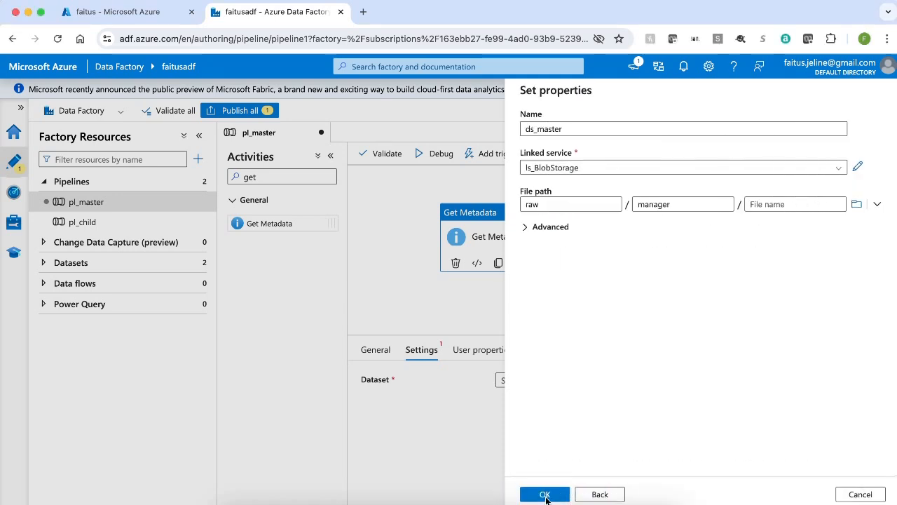
left_click(545, 495)
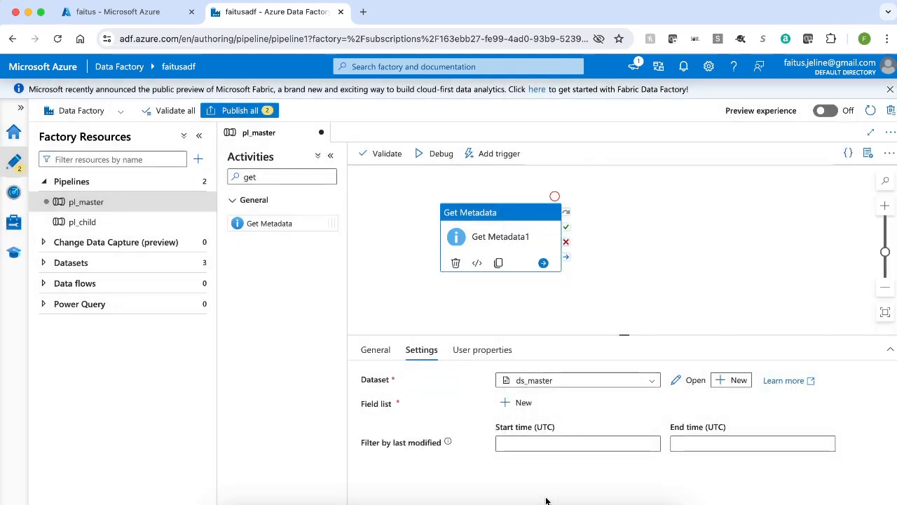
Add the Child items argument to Get Metadata1's field list.
left_click(515, 403)
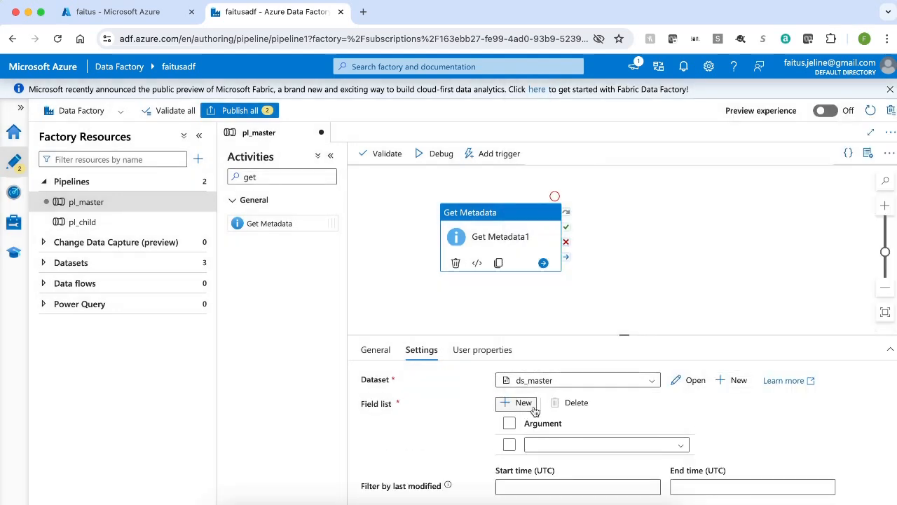
left_click(628, 449)
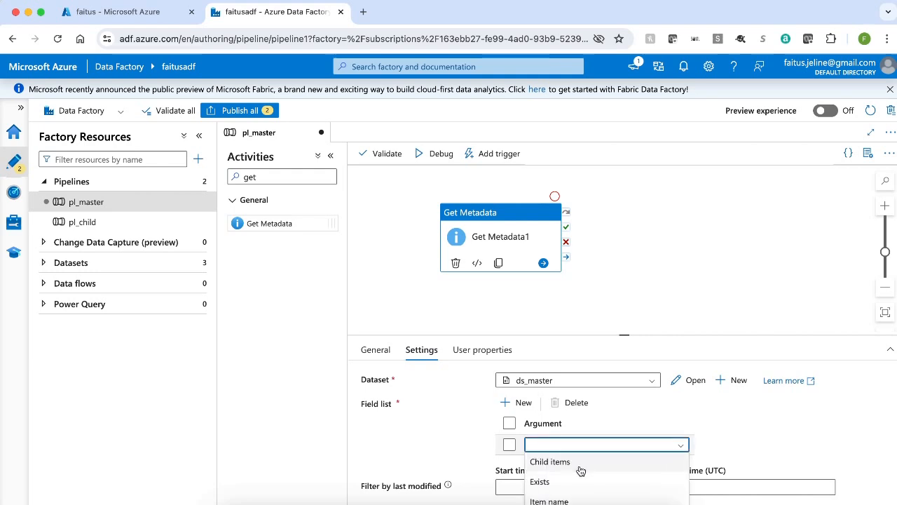
left_click(580, 469)
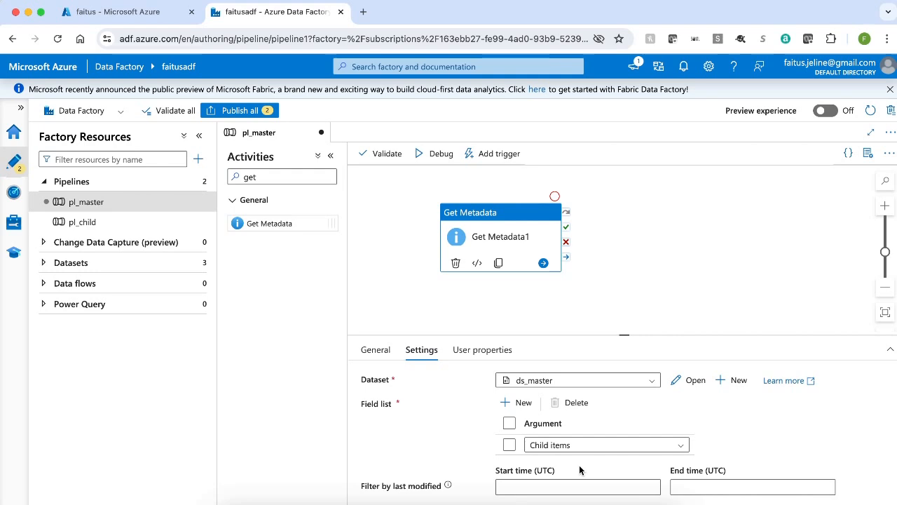
Publish the pending pl_master and ds_master changes and trigger a pl_master run immediately.
left_click(253, 111)
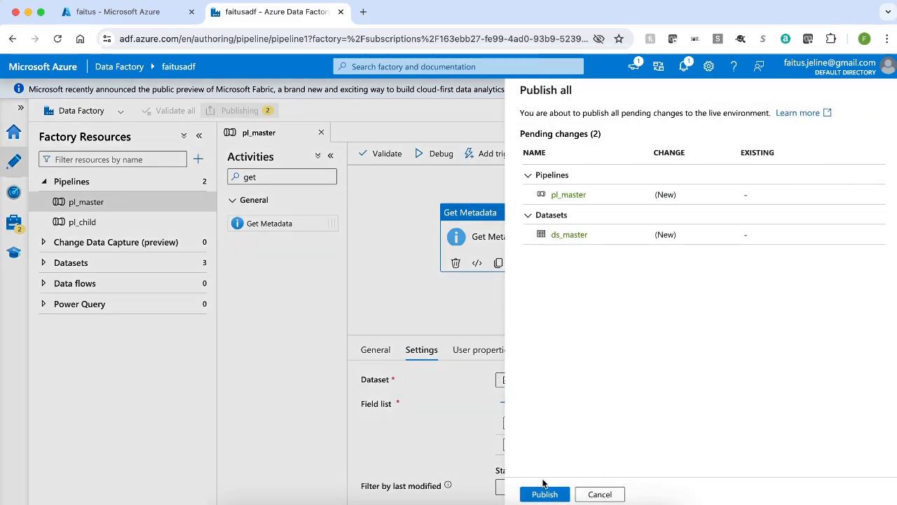
left_click(546, 493)
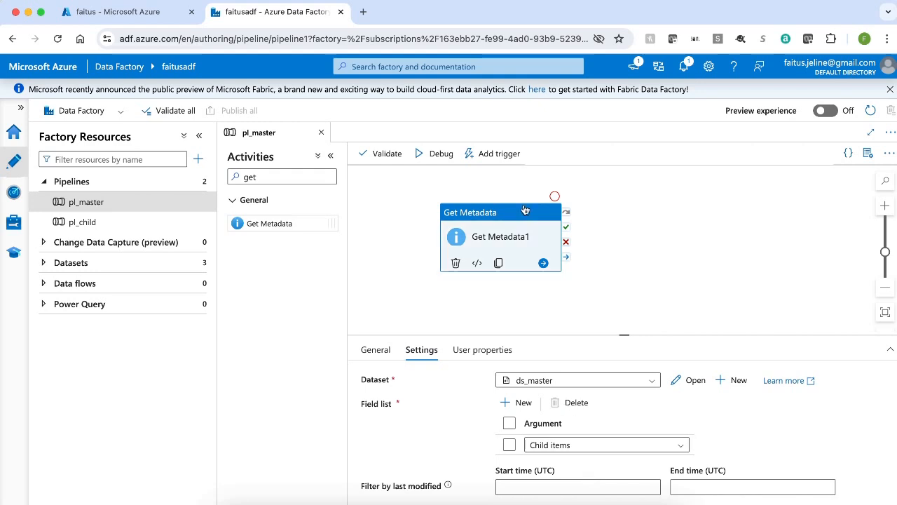
left_click(491, 154)
left_click(492, 174)
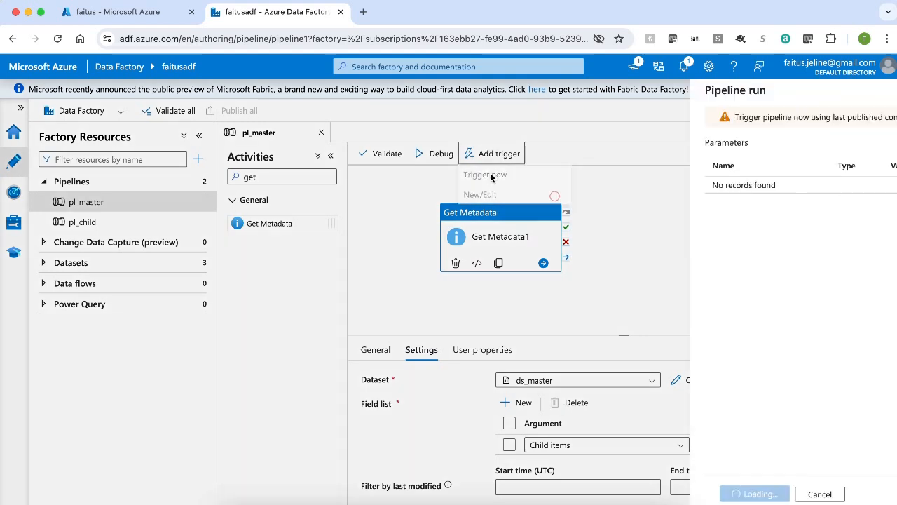
left_click(559, 495)
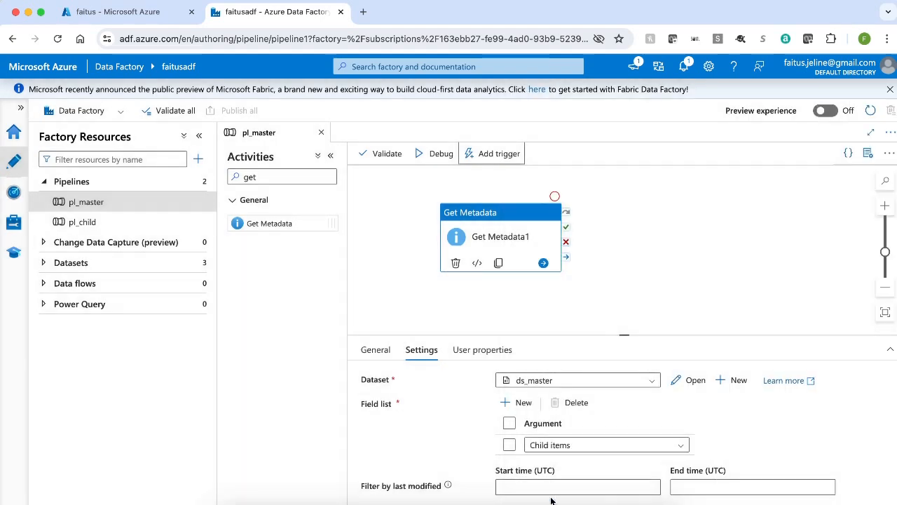
Open the pl_master run's monitoring view, refresh it and examine the child items in Get Metadata1's output.
left_click(709, 133)
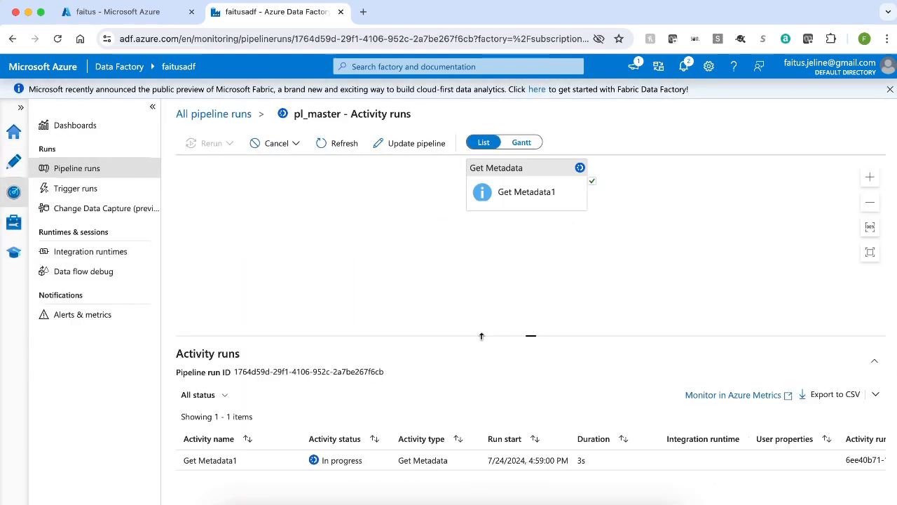
left_click_drag(480, 334, 484, 253)
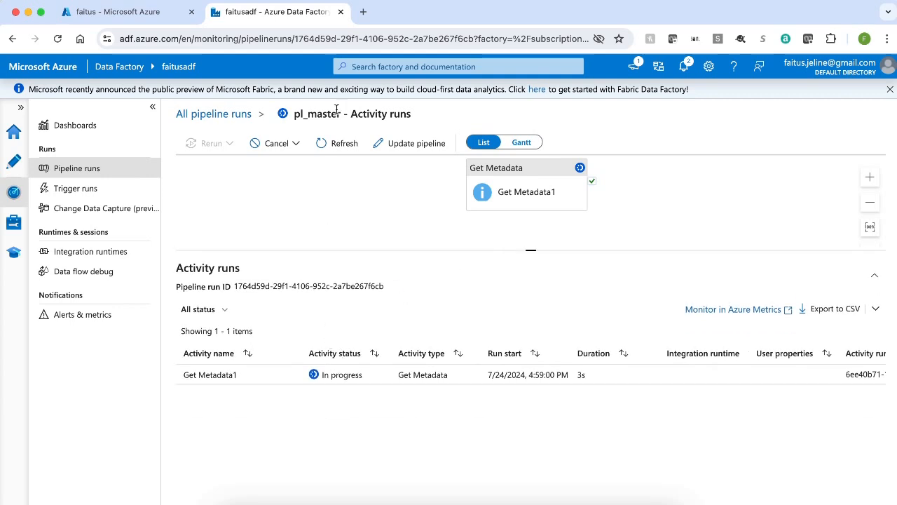
left_click(336, 143)
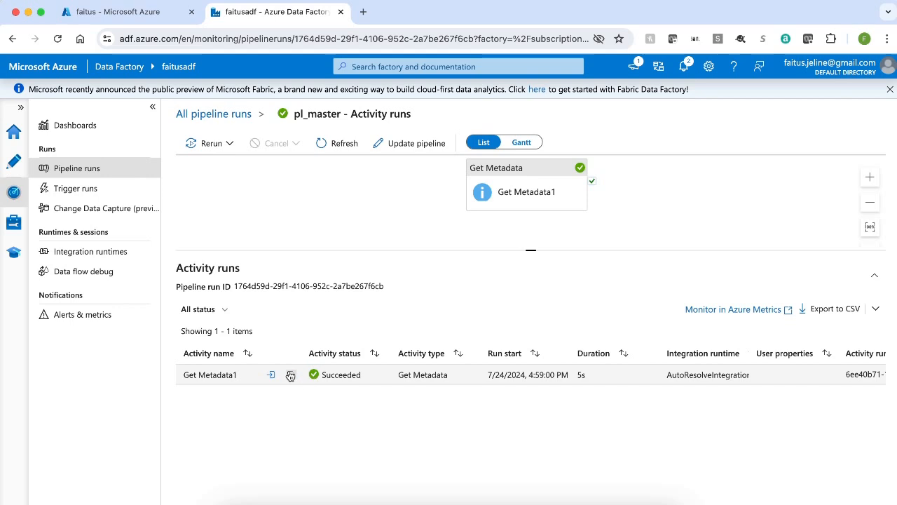
left_click(289, 375)
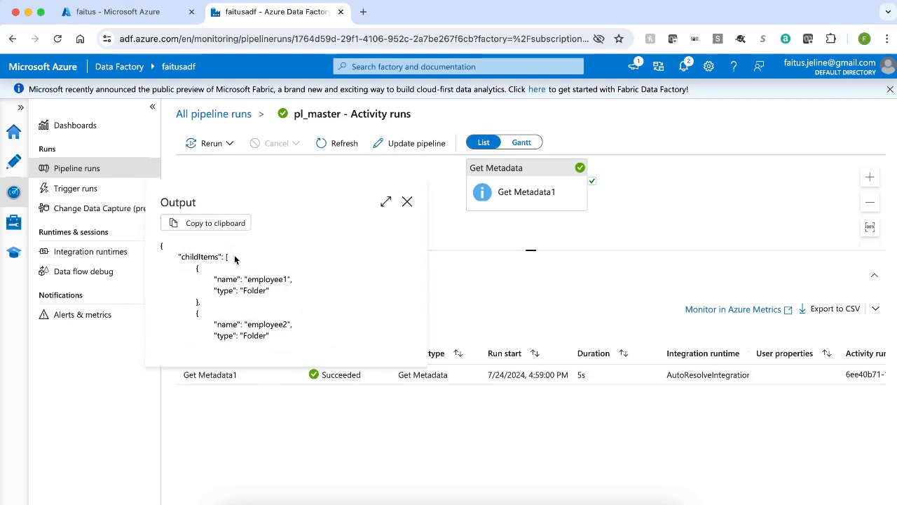
scroll(259, 284, "down", 2)
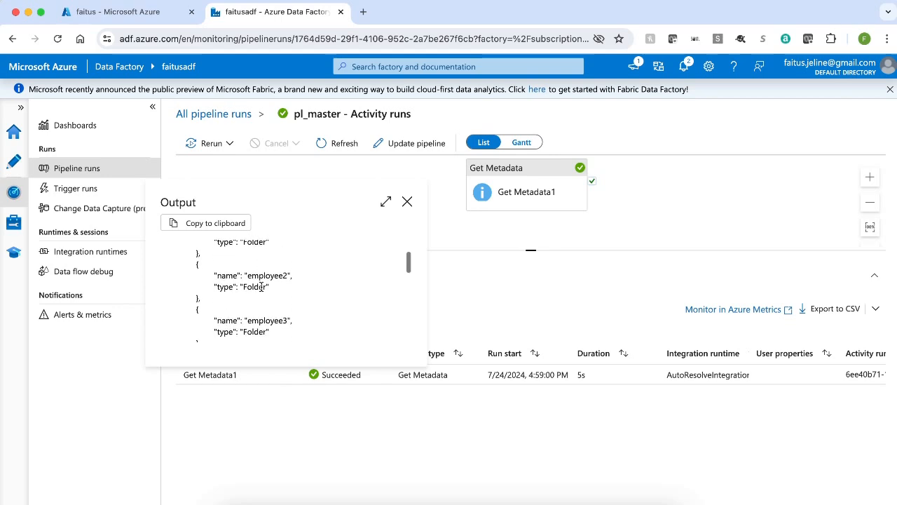
scroll(261, 286, "down", 3)
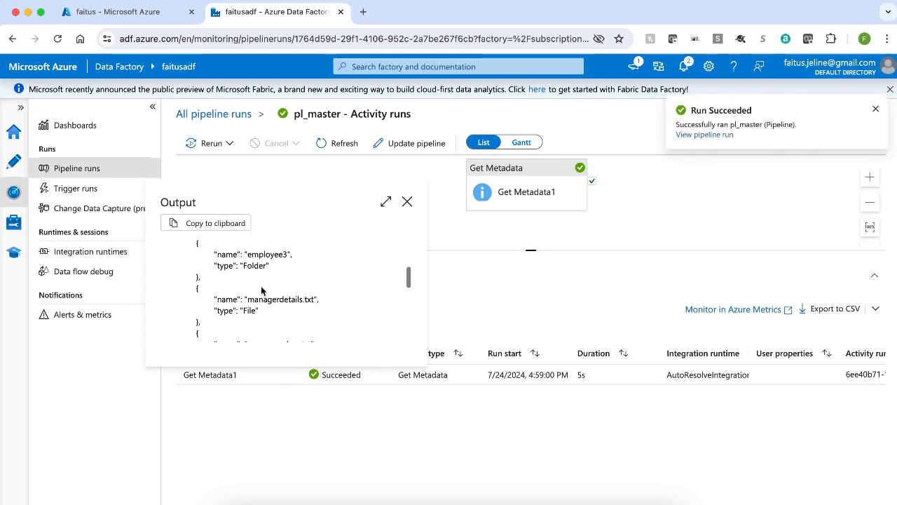
scroll(261, 290, "down", 3)
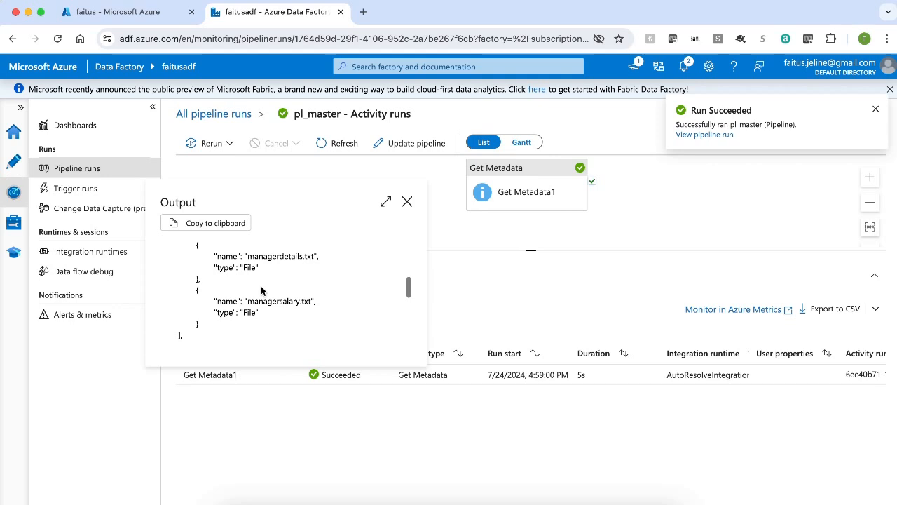
scroll(261, 290, "up", 3)
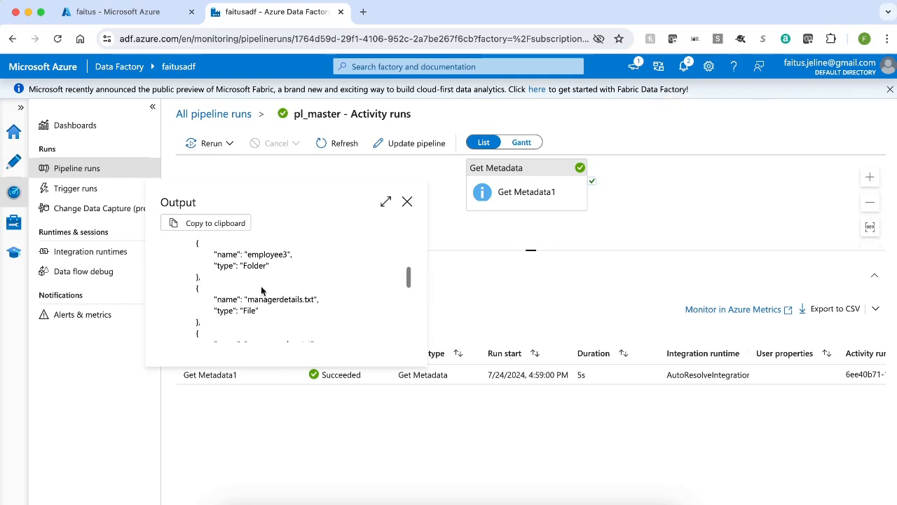
scroll(261, 290, "up", 2)
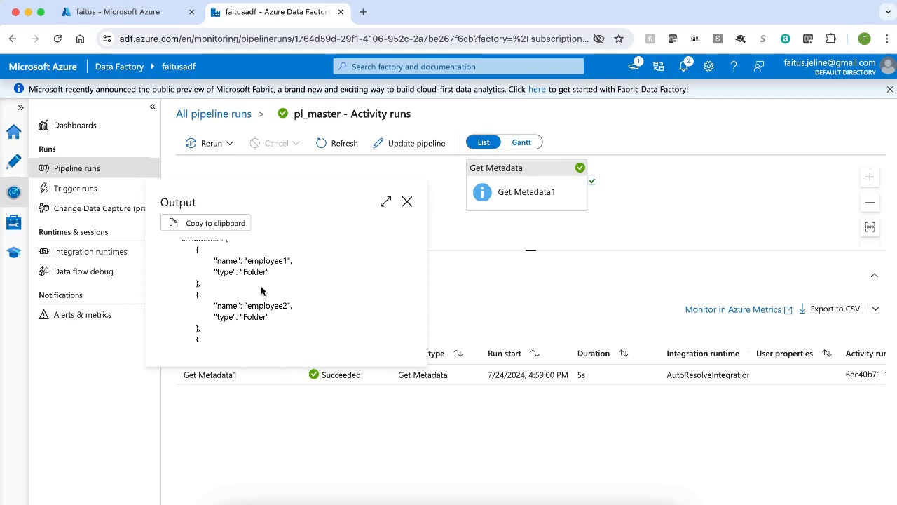
left_click(407, 201)
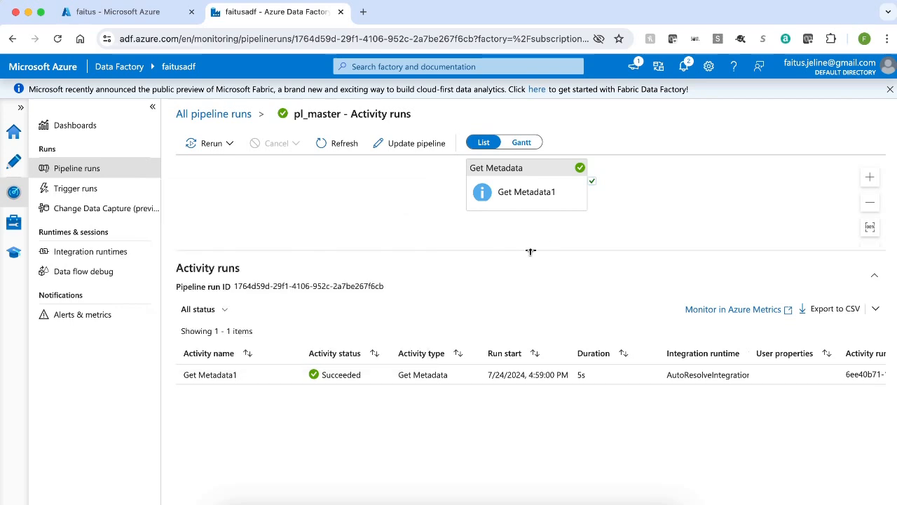
left_click_drag(531, 247, 531, 338)
Return to authoring pl_master, add two Filter activities and connect Get Metadata1 to both with On success dependencies.
left_click(14, 161)
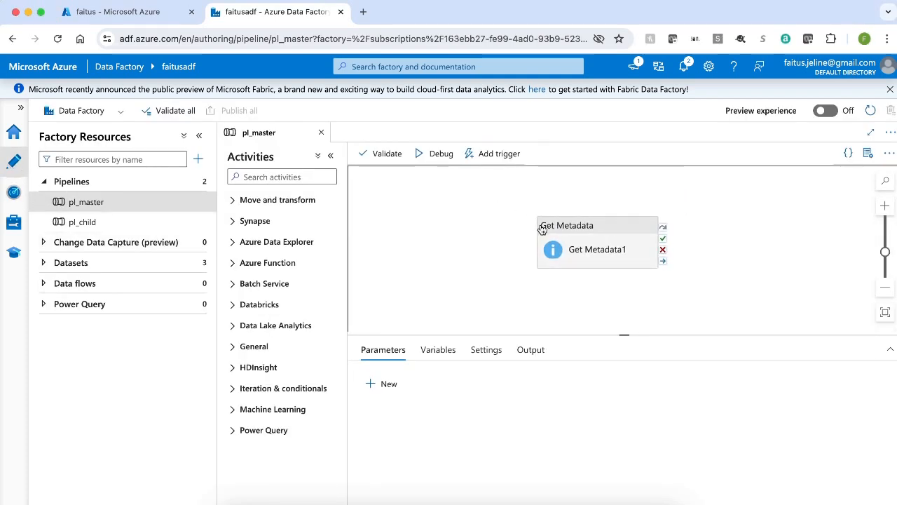
left_click(260, 172)
type("f")
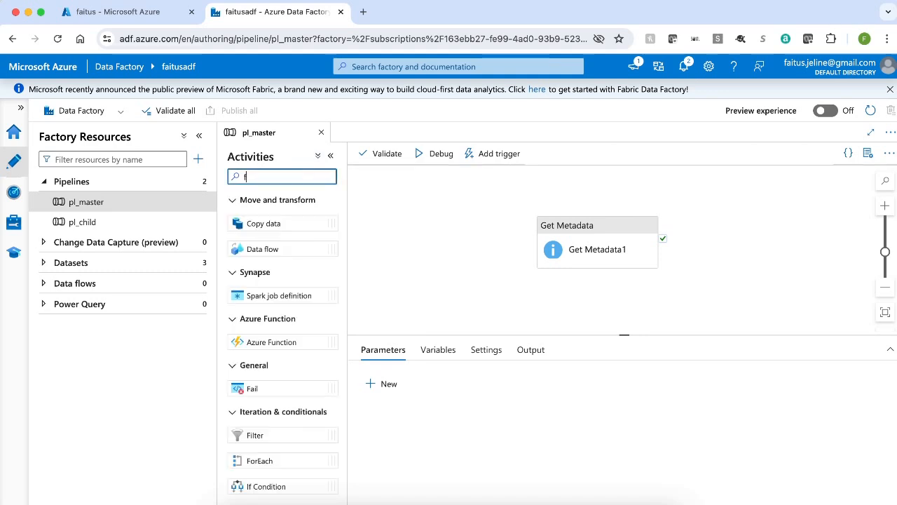
type("il")
left_click_drag(265, 223, 707, 195)
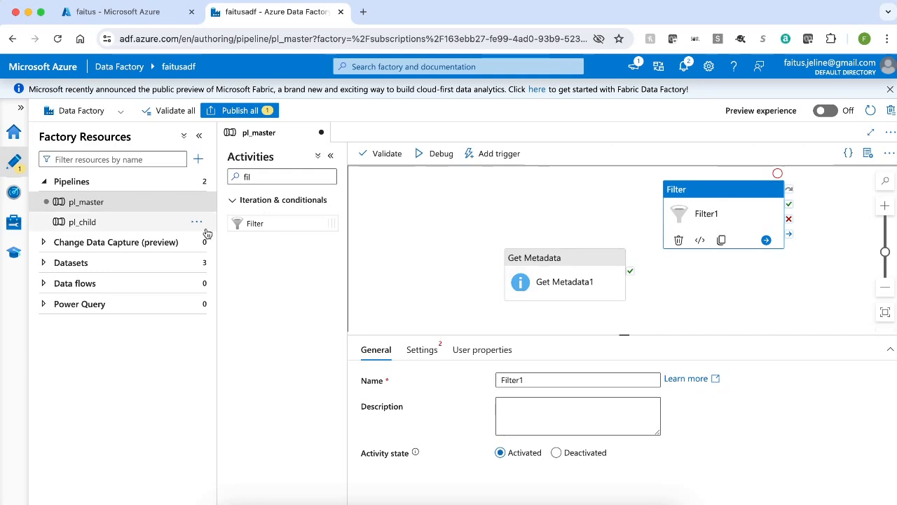
left_click_drag(256, 224, 673, 282)
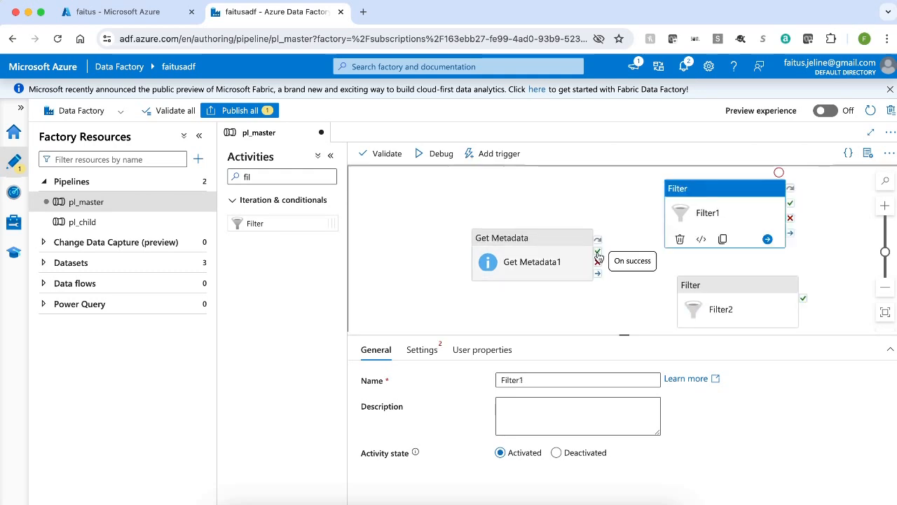
left_click_drag(598, 257, 669, 213)
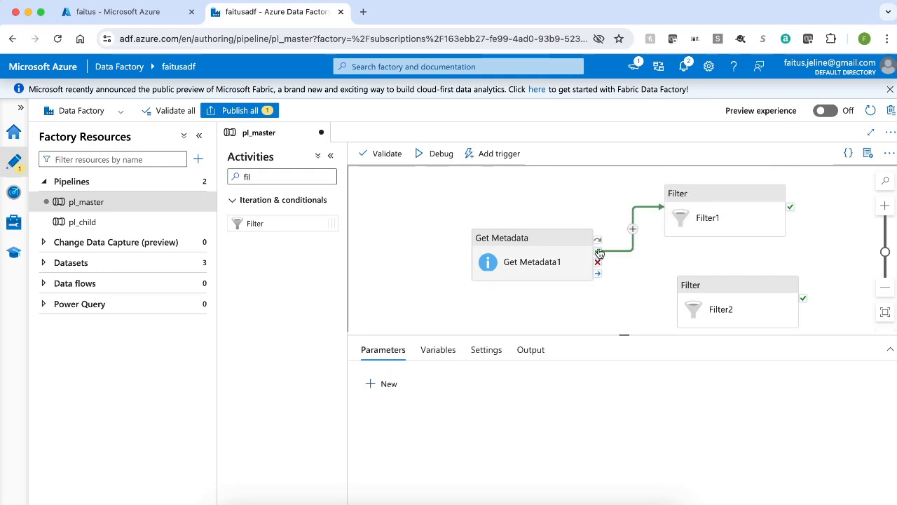
left_click_drag(598, 252, 684, 301)
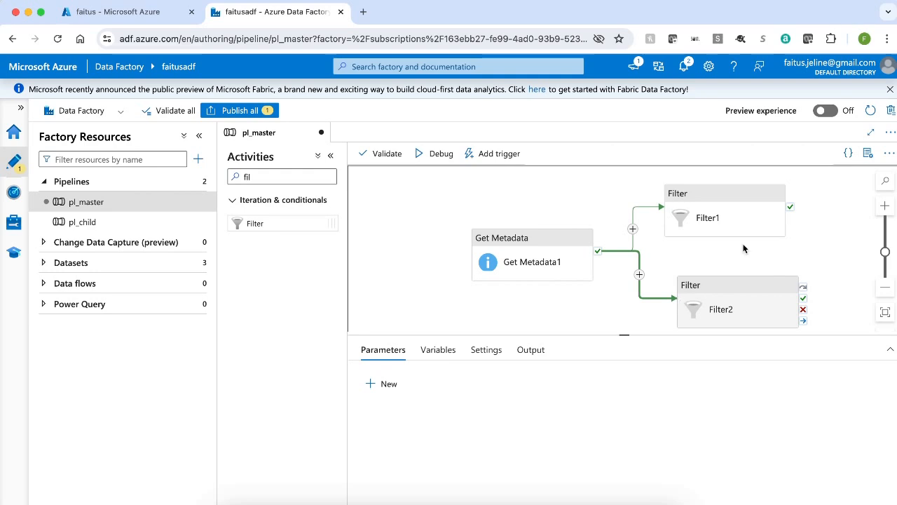
left_click(705, 197)
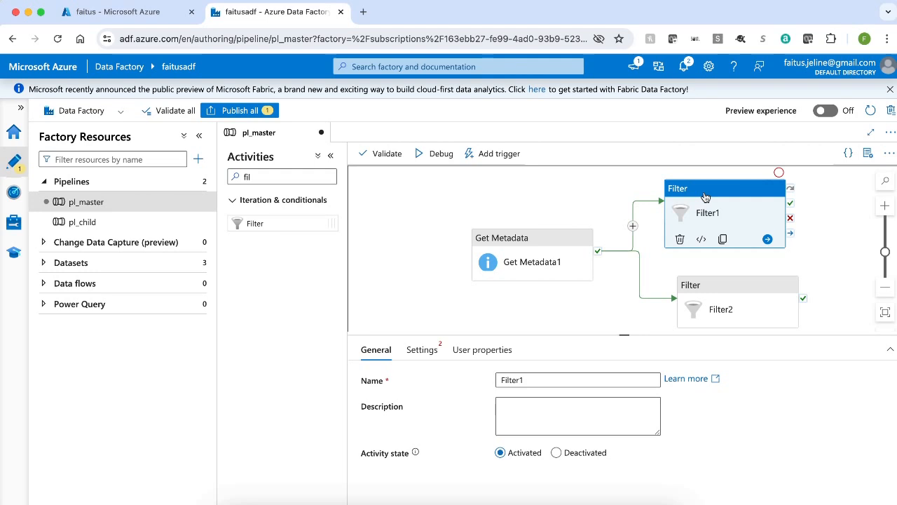
left_click(429, 350)
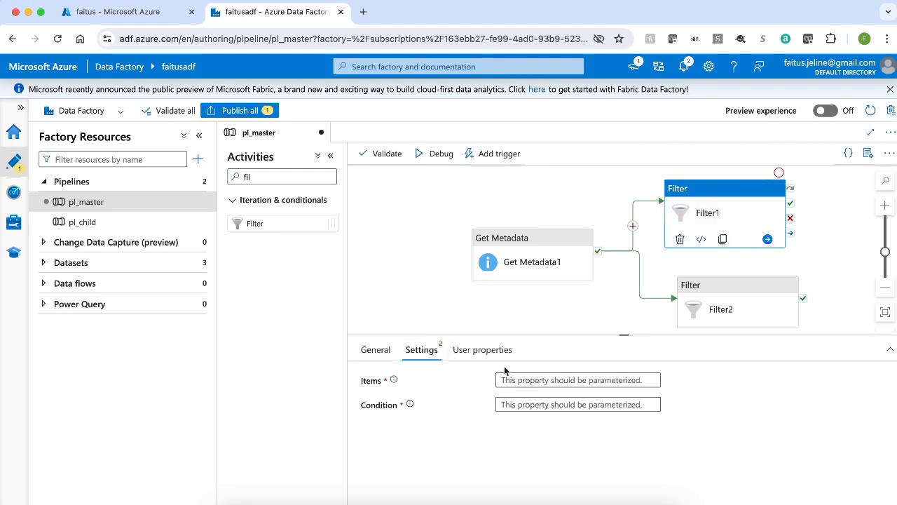
left_click(538, 380)
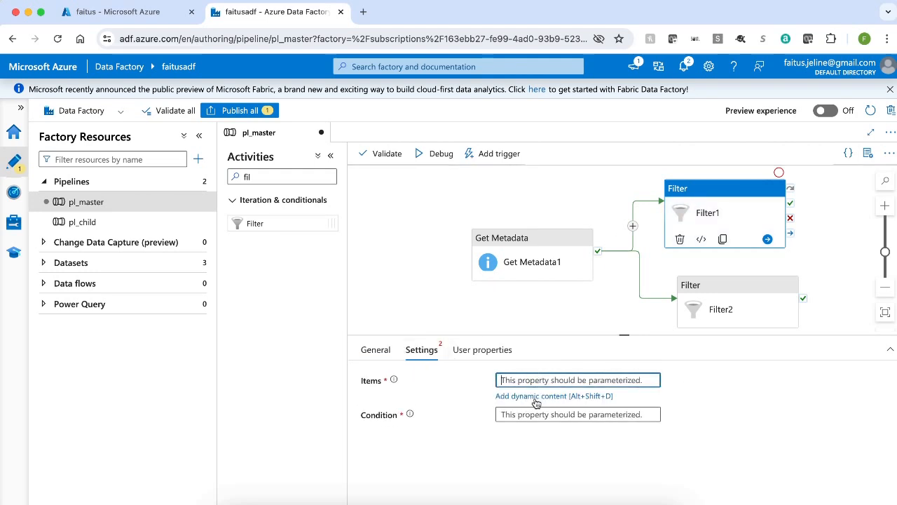
left_click(537, 397)
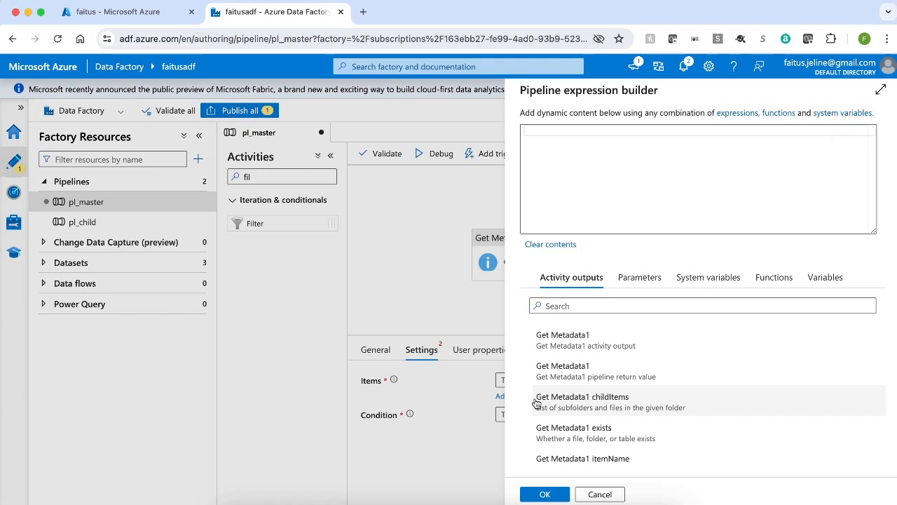
left_click(537, 399)
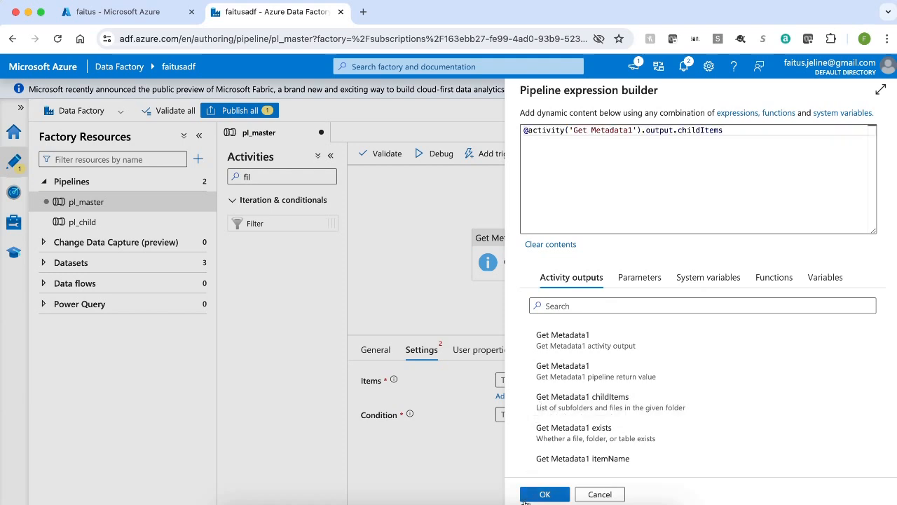
left_click(533, 495)
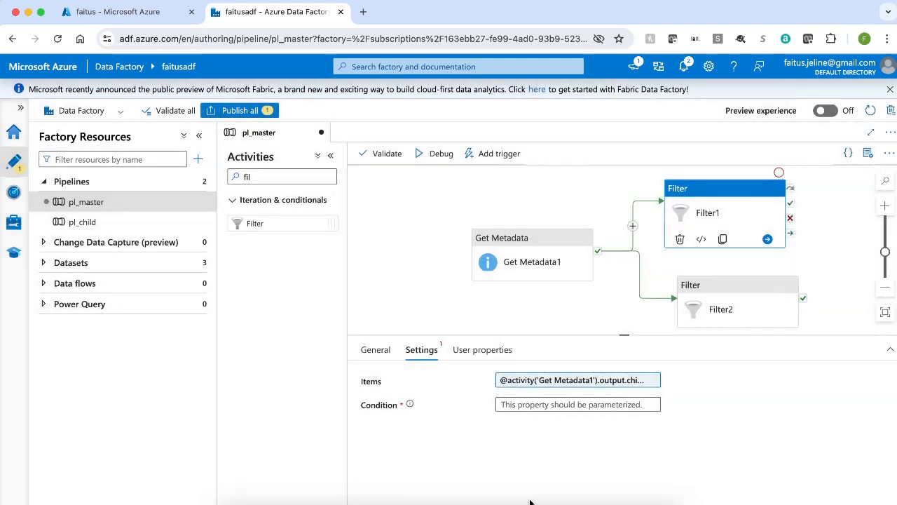
left_click(541, 406)
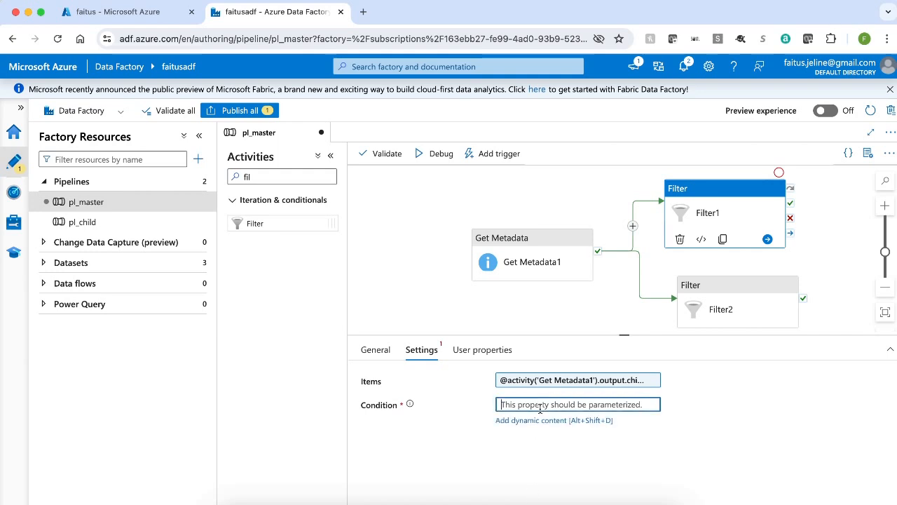
left_click(537, 421)
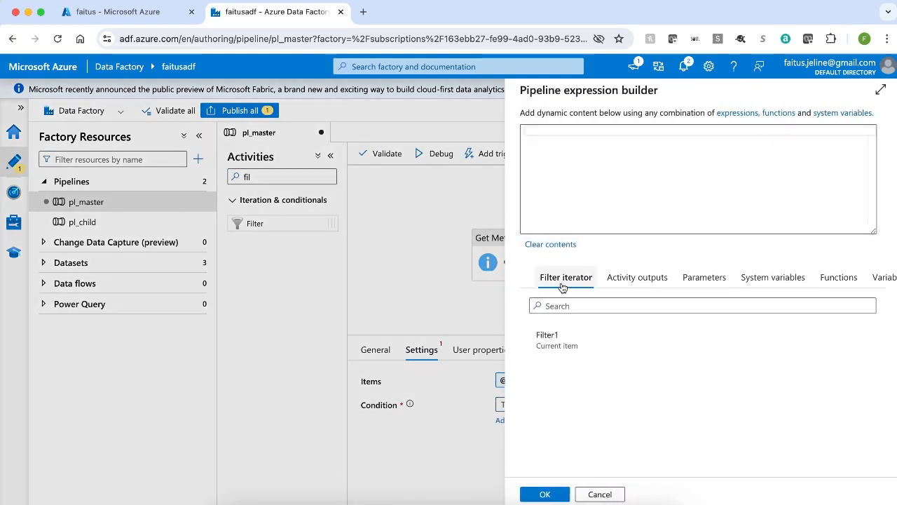
type("@and(equals(item().type, 'File'),endswith(item().name,'.txt'))")
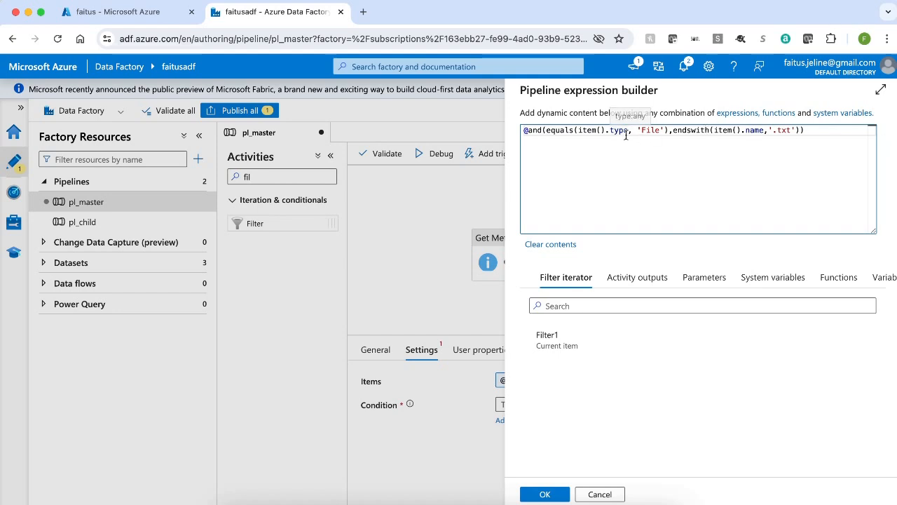
left_click(765, 131)
type(",")
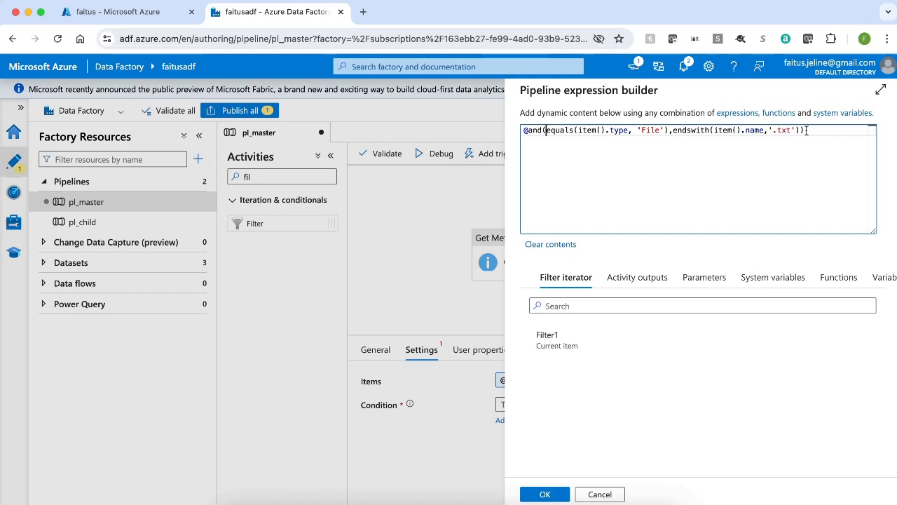
left_click(542, 494)
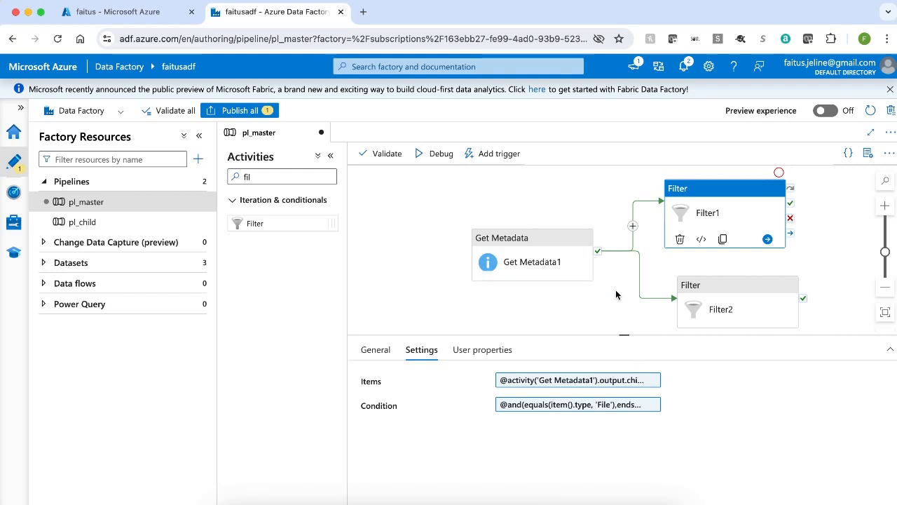
Add a ForEach activity to pl_master and connect Filter1 to it with an On success dependency.
left_click_drag(617, 291, 509, 307)
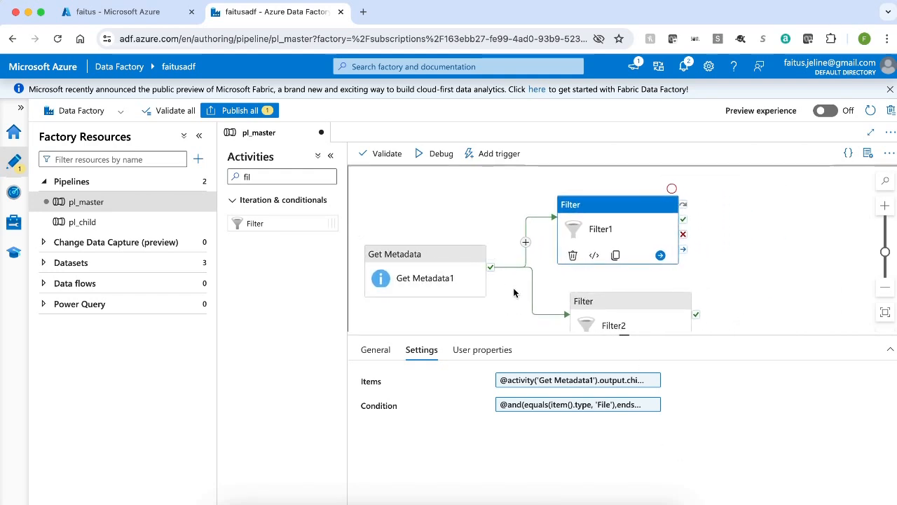
left_click(288, 177)
key("BackSpace")
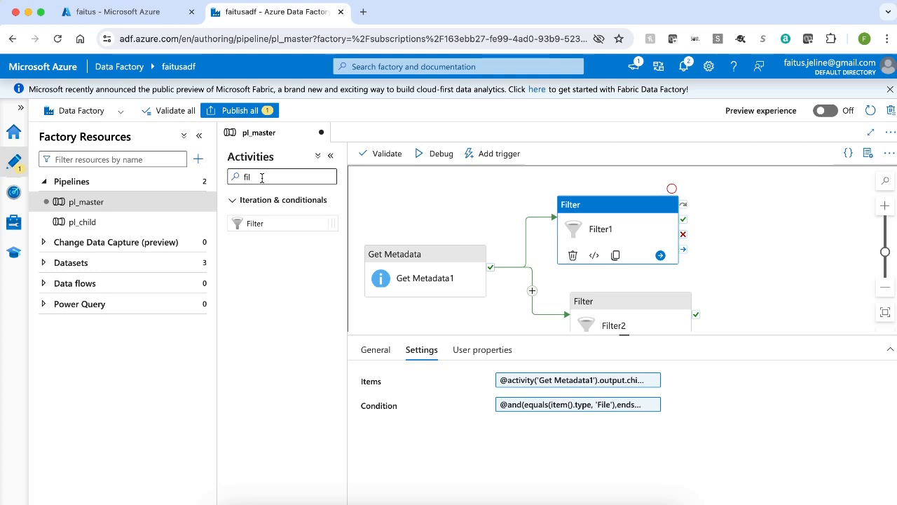
key("BackSpace")
key("BackSpace")
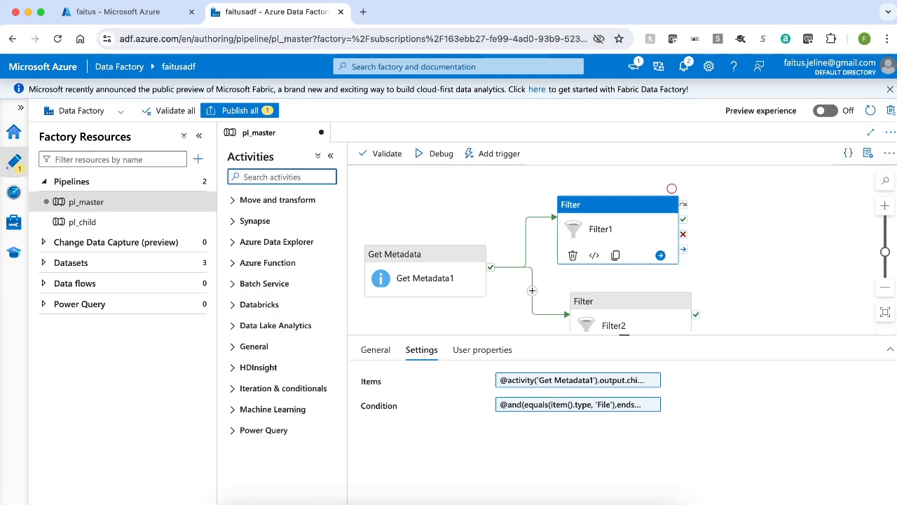
type("for")
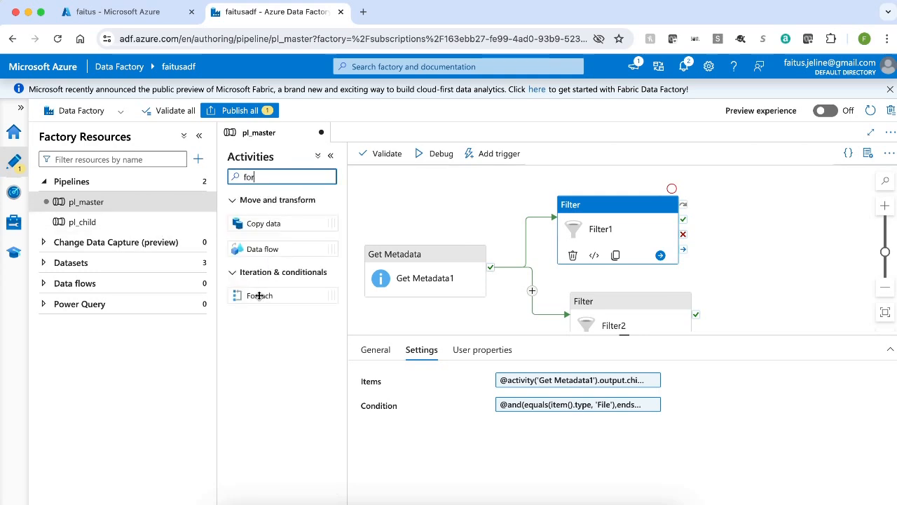
left_click_drag(259, 295, 757, 196)
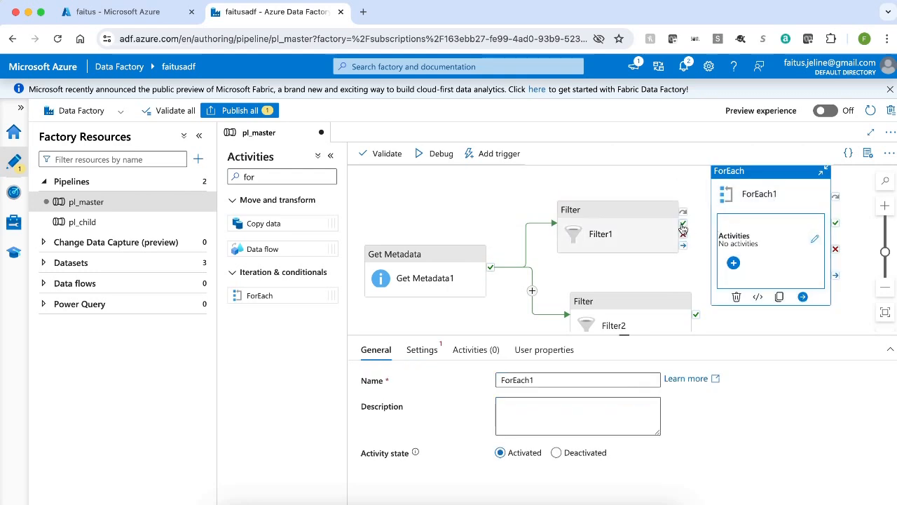
left_click_drag(683, 225, 754, 178)
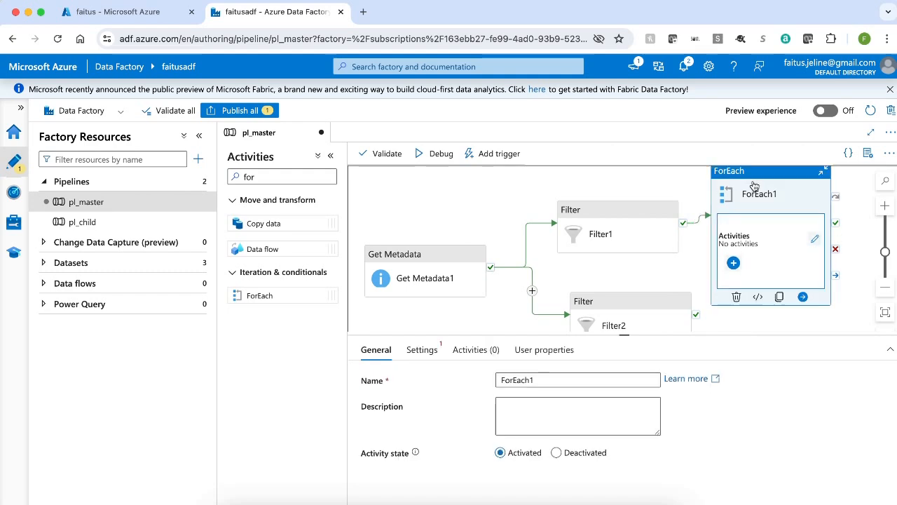
left_click(423, 352)
left_click(537, 438)
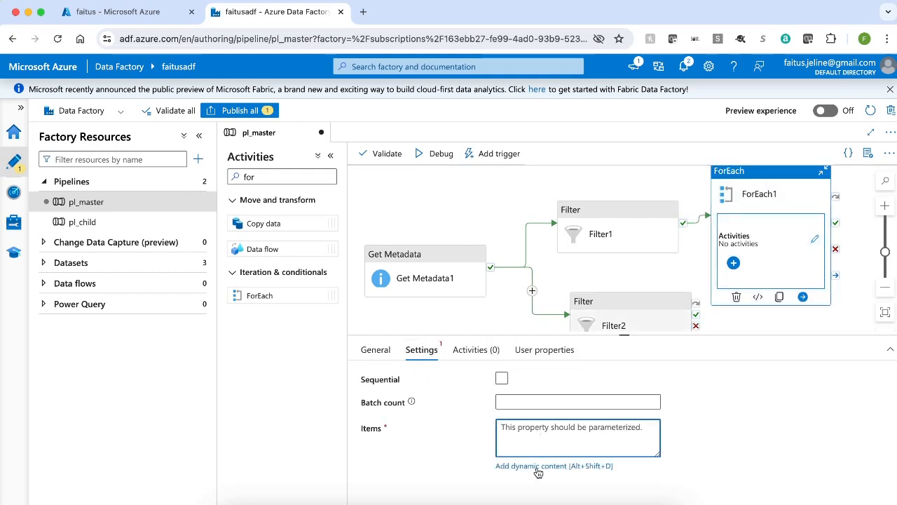
left_click(534, 465)
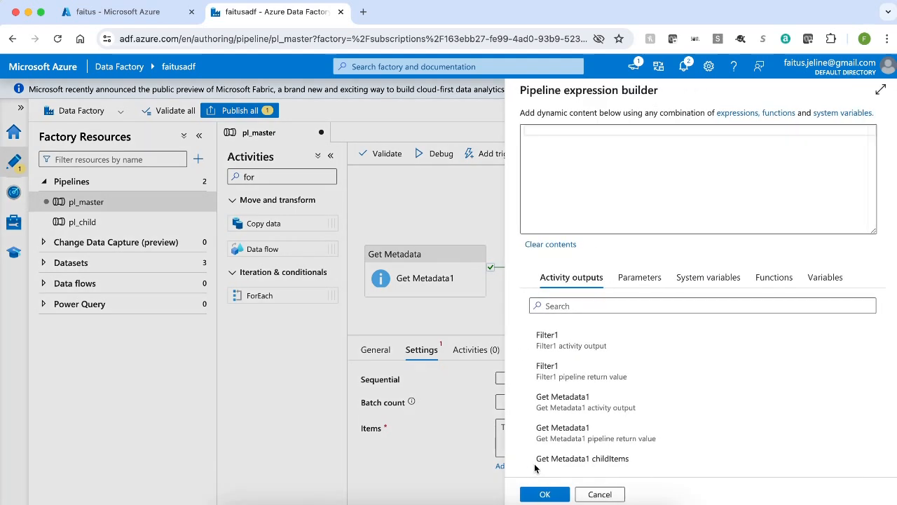
left_click(562, 351)
left_click(666, 151)
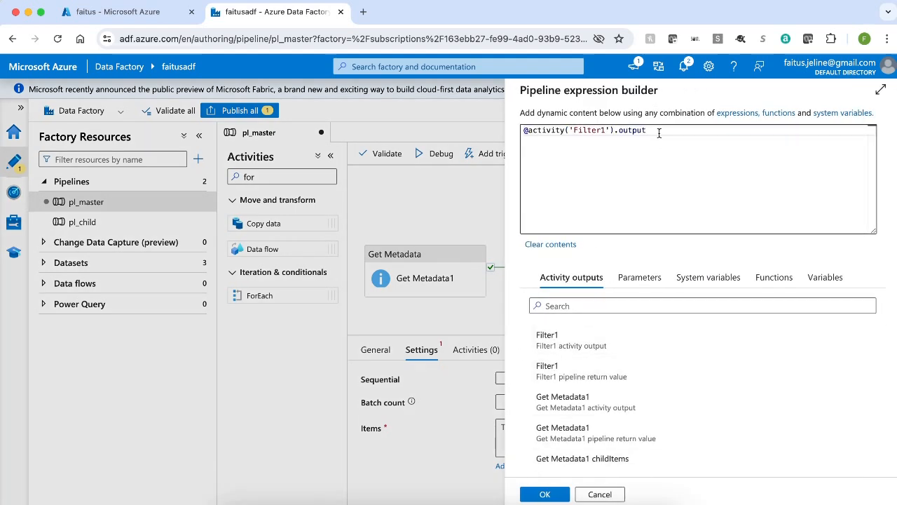
type(".")
type("value")
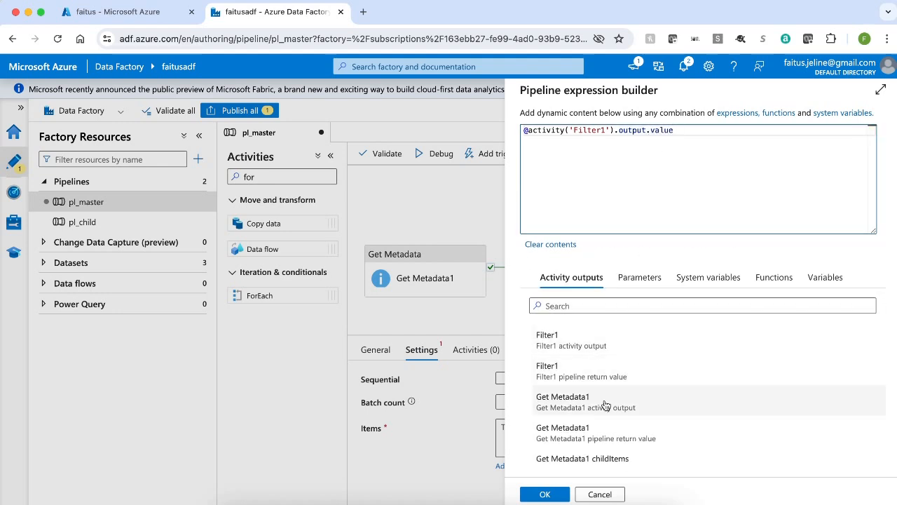
left_click(546, 493)
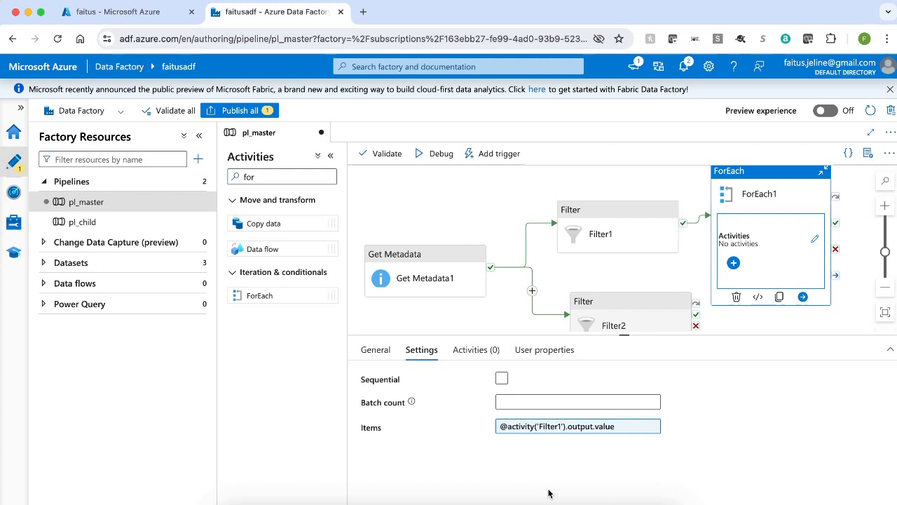
Add a Copy data activity inside ForEach1 and choose ds_master as its source dataset.
left_click(814, 239)
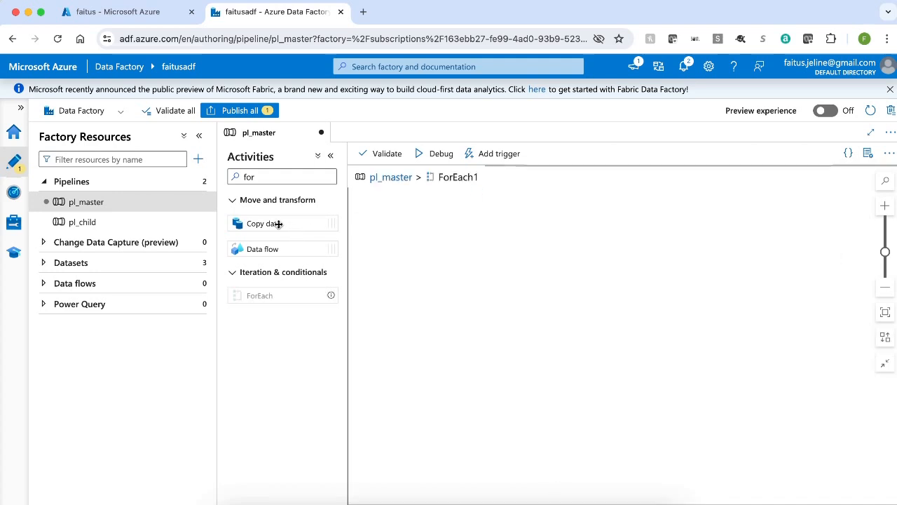
left_click_drag(278, 223, 605, 263)
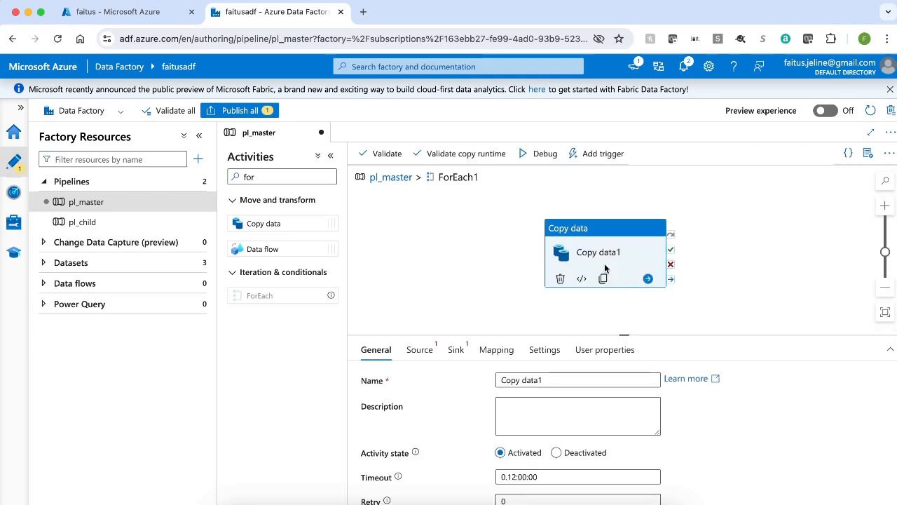
left_click(420, 359)
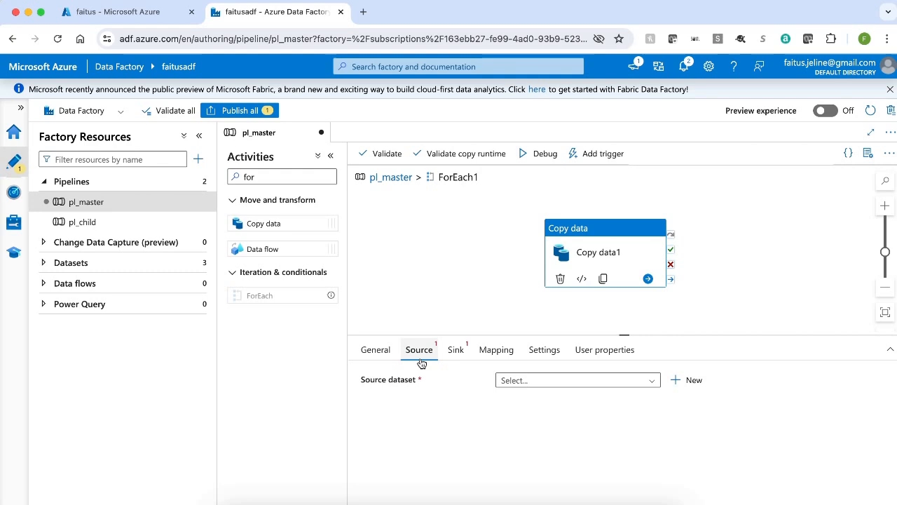
left_click(629, 385)
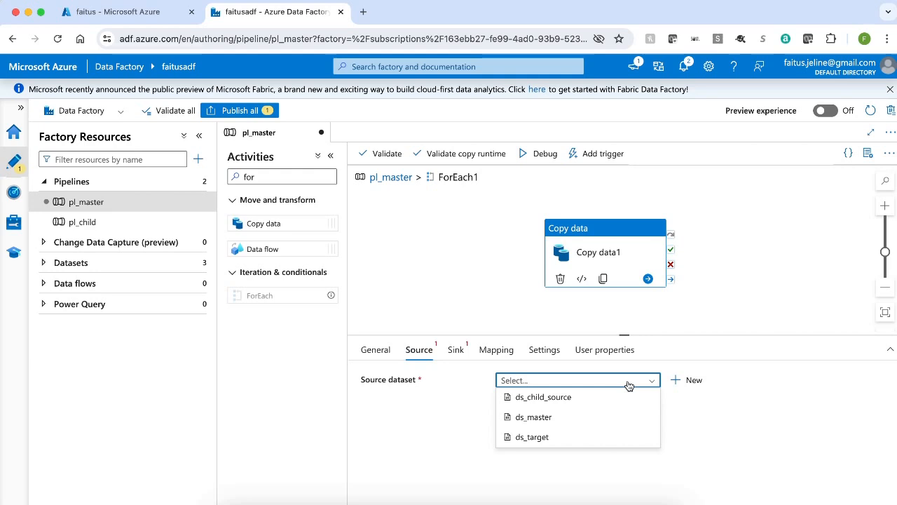
left_click(564, 418)
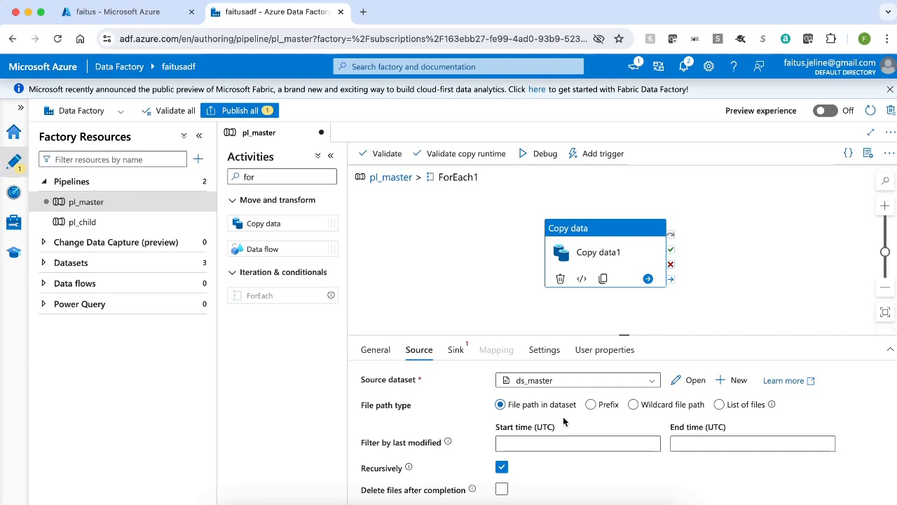
Switch Copy data1's source to a wildcard file path and set the wildcard folder path to manger.
left_click(643, 407)
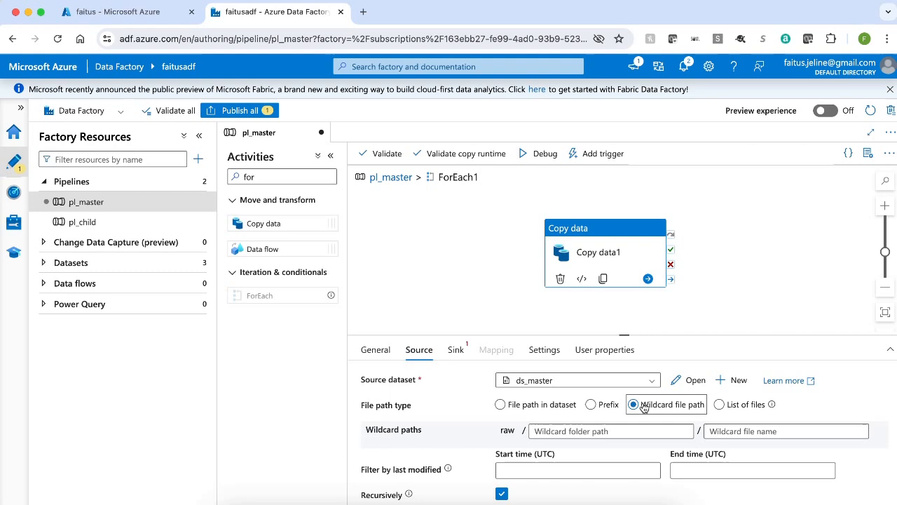
left_click(587, 430)
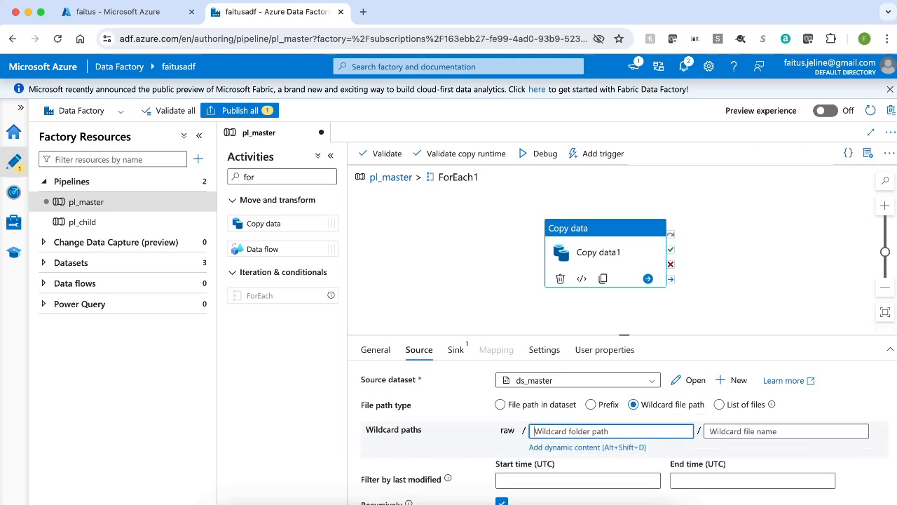
type("manger")
left_click(793, 430)
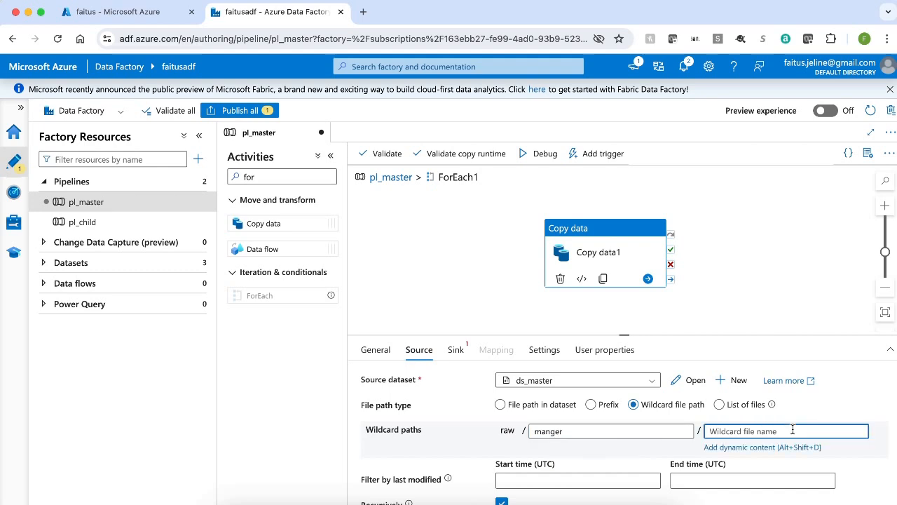
left_click(754, 446)
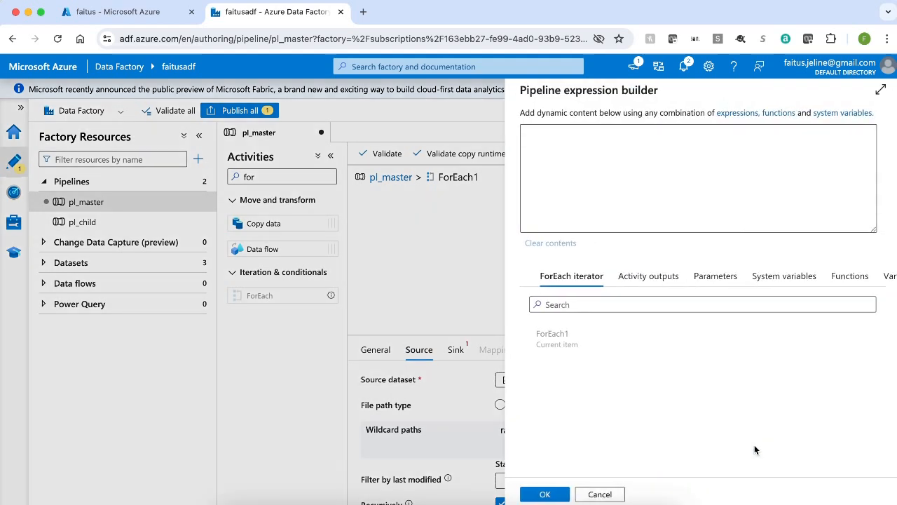
left_click(572, 347)
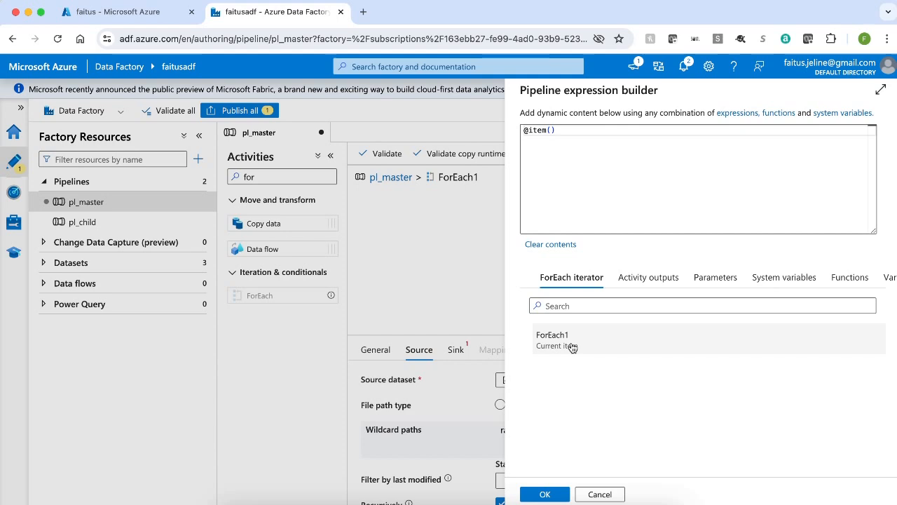
left_click(566, 132)
type(".")
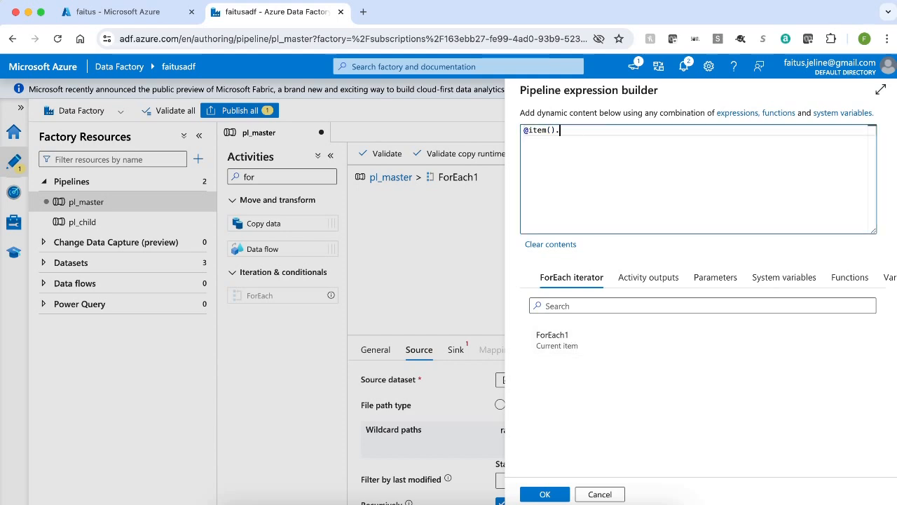
type("an")
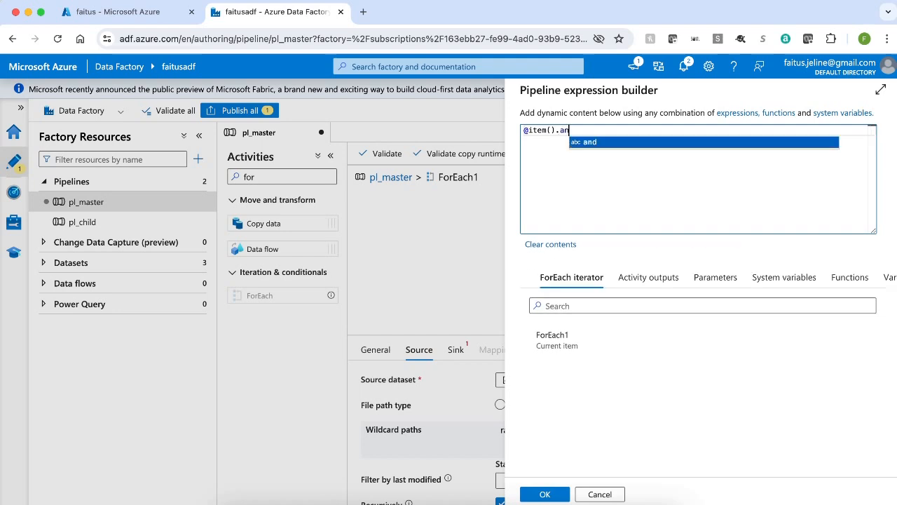
key("BackSpace")
key("BackSpace")
type("name")
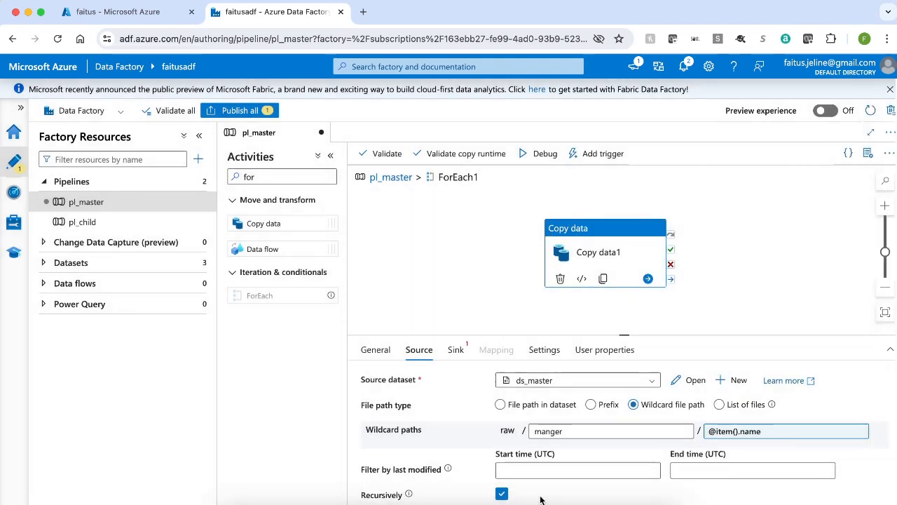
Choose ds_target as the sink dataset of Copy data1 inside ForEach1.
left_click(541, 496)
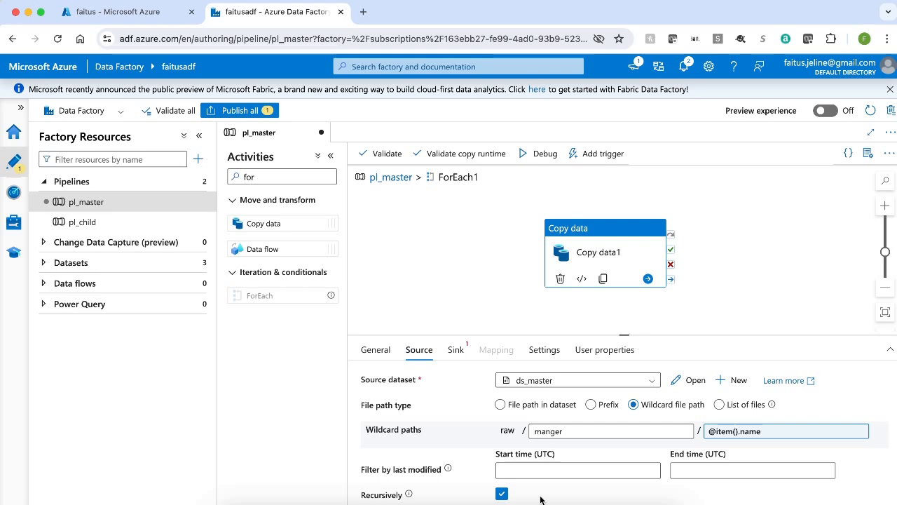
left_click(457, 350)
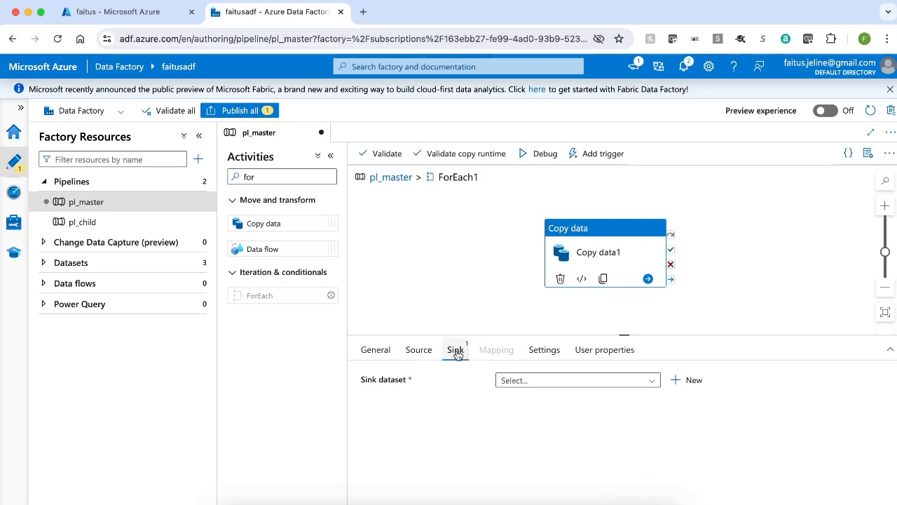
left_click(612, 383)
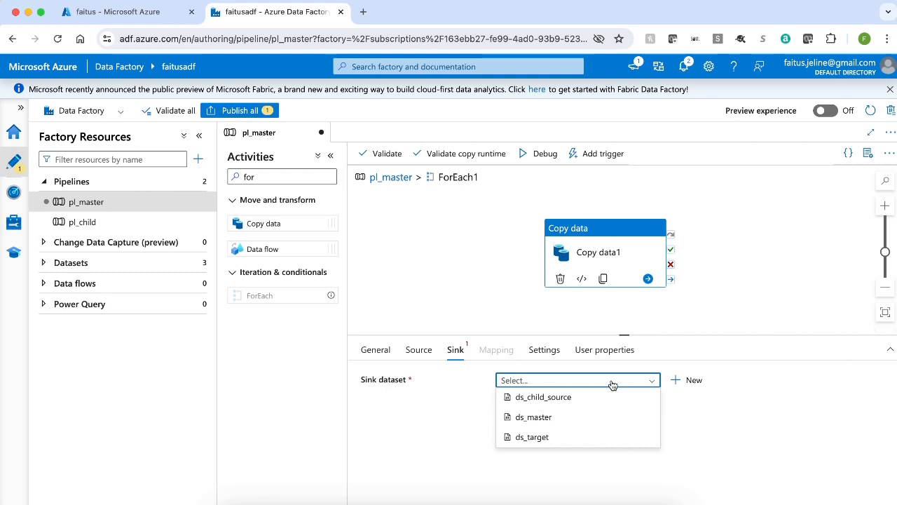
left_click(538, 438)
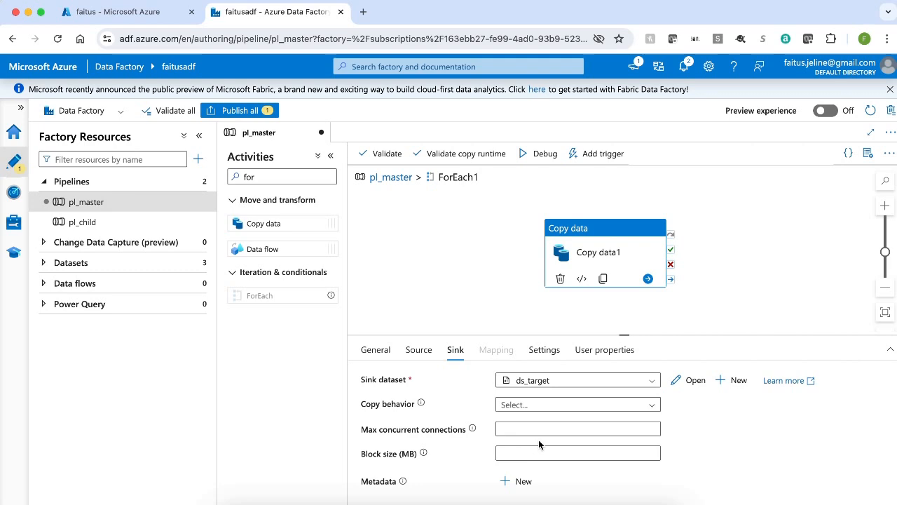
Return to the pl_master pipeline and set Filter2's Items to the Get Metadata1 childItems output.
left_click(392, 178)
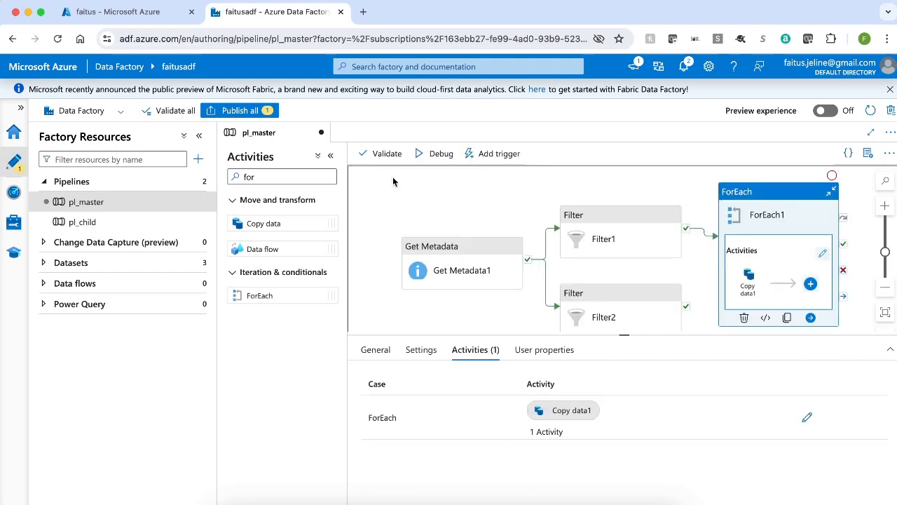
left_click(594, 299)
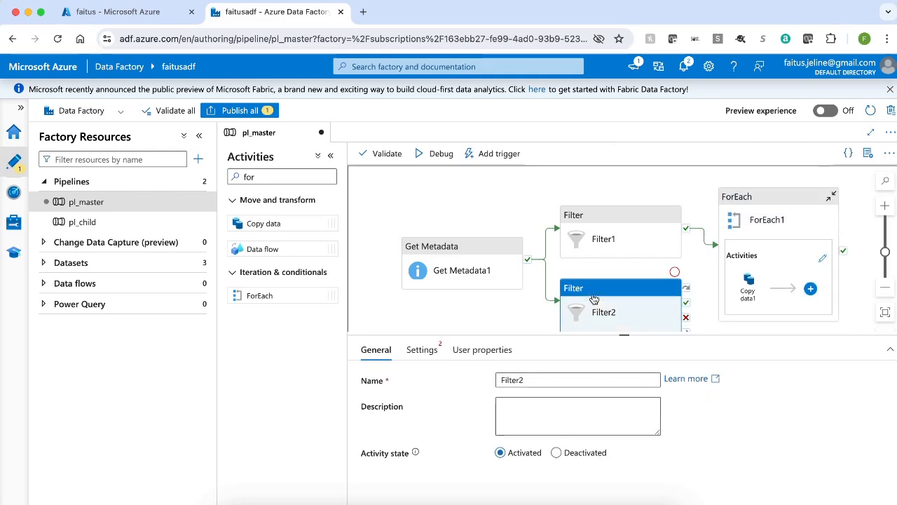
left_click(421, 351)
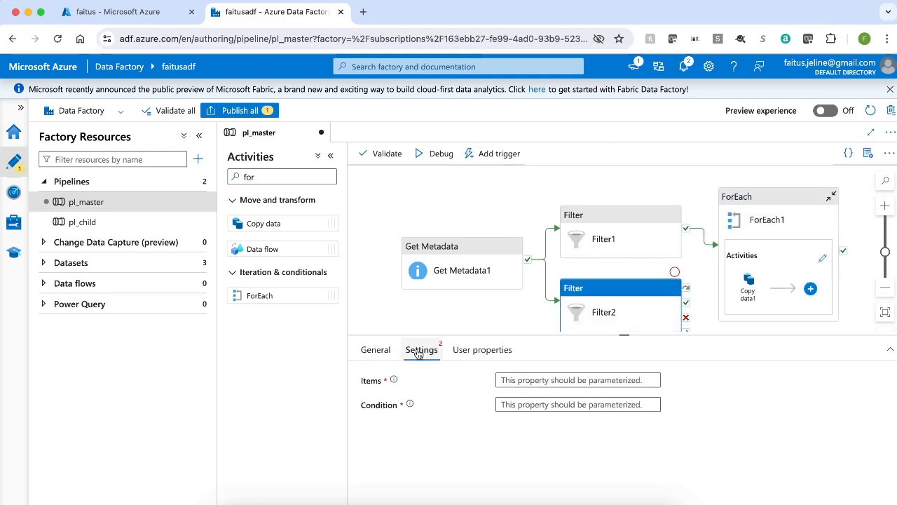
left_click(527, 379)
left_click(530, 397)
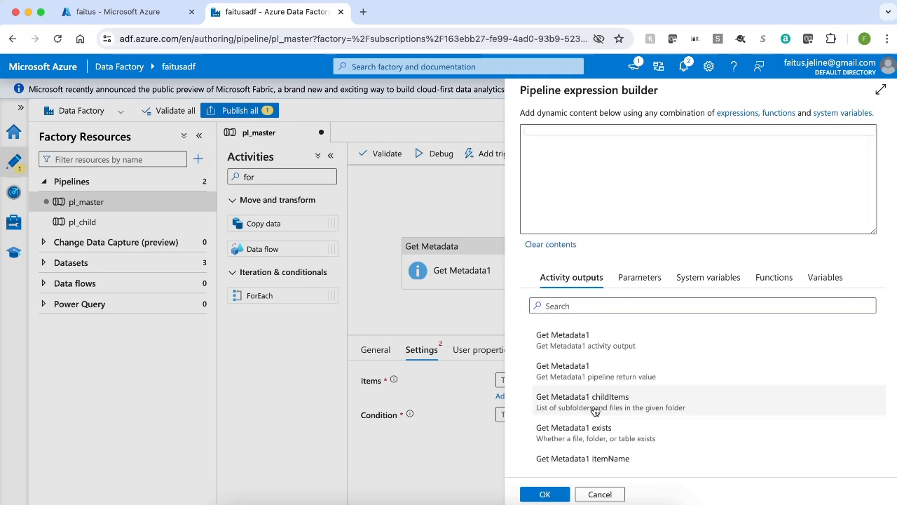
left_click(595, 410)
left_click(543, 494)
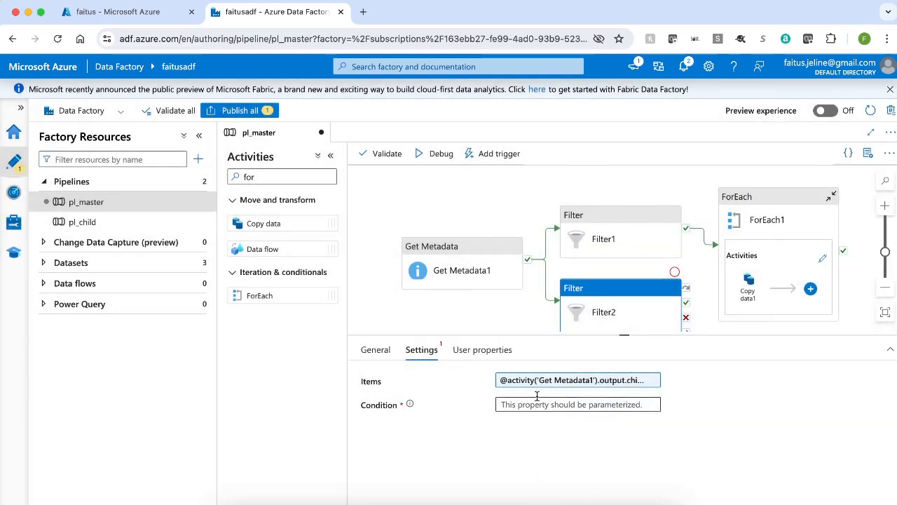
left_click(529, 421)
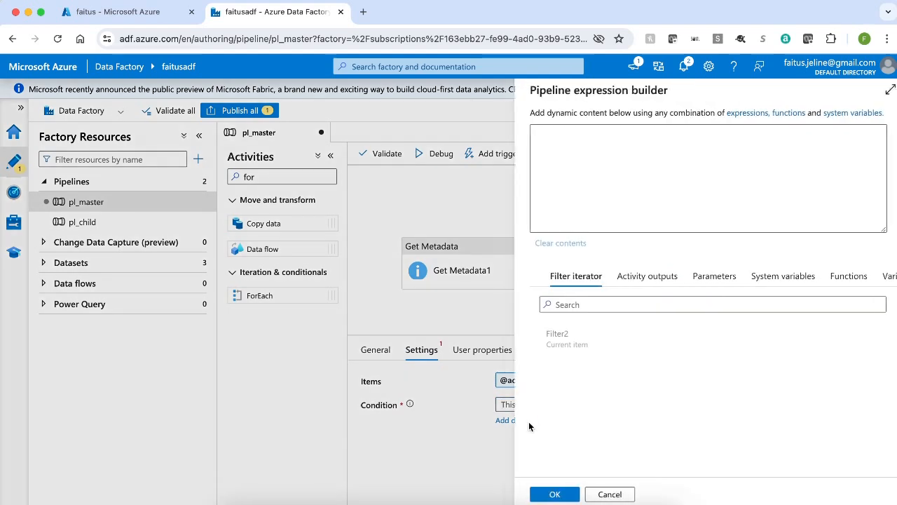
type("@equals(item().type,'Folder')")
left_click(650, 133)
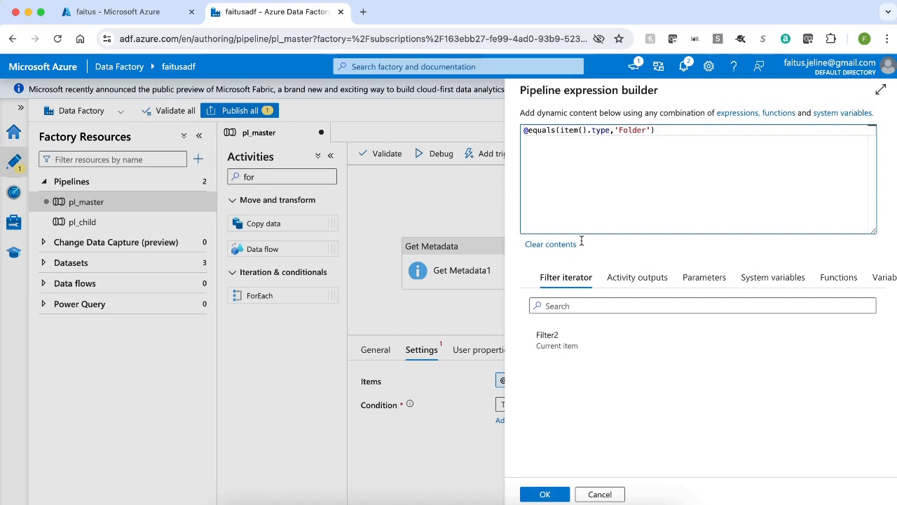
left_click(541, 493)
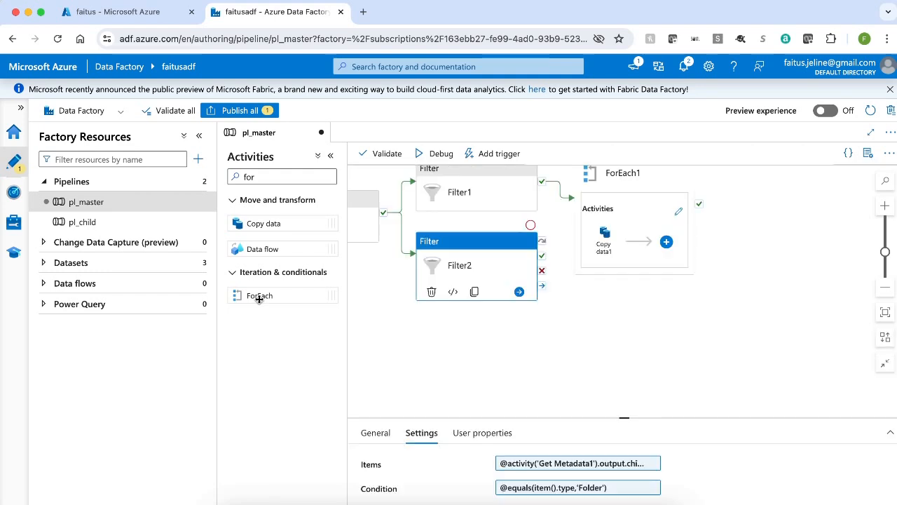
Add a second ForEach activity, connect Filter2's success output to it, and place it below ForEach1.
left_click_drag(259, 297, 602, 323)
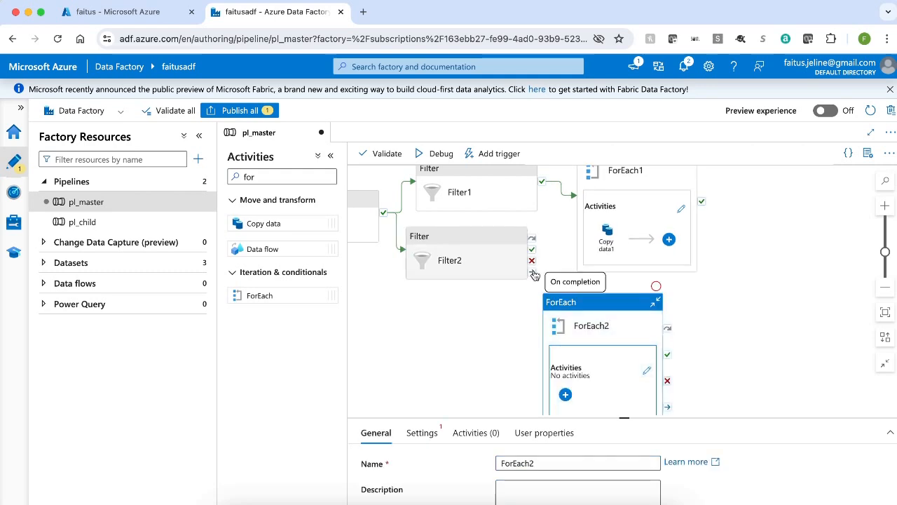
left_click_drag(533, 254, 546, 332)
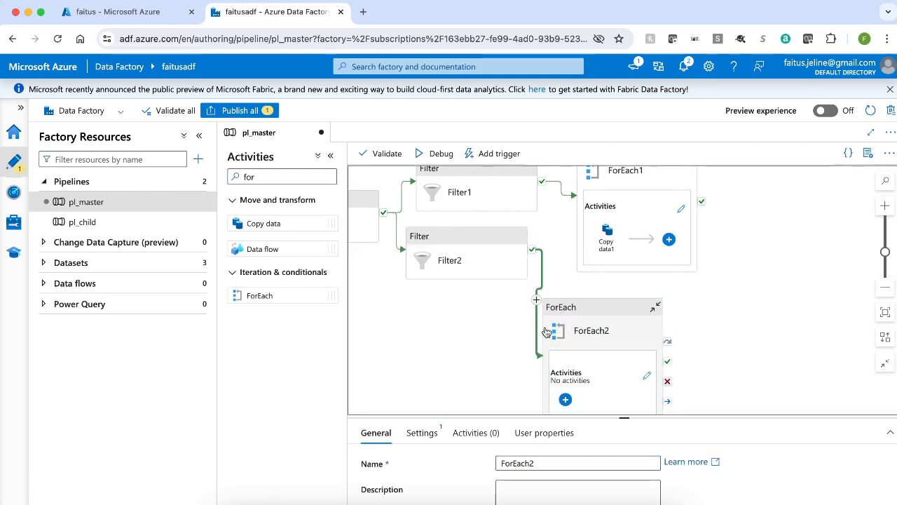
left_click_drag(591, 309, 652, 298)
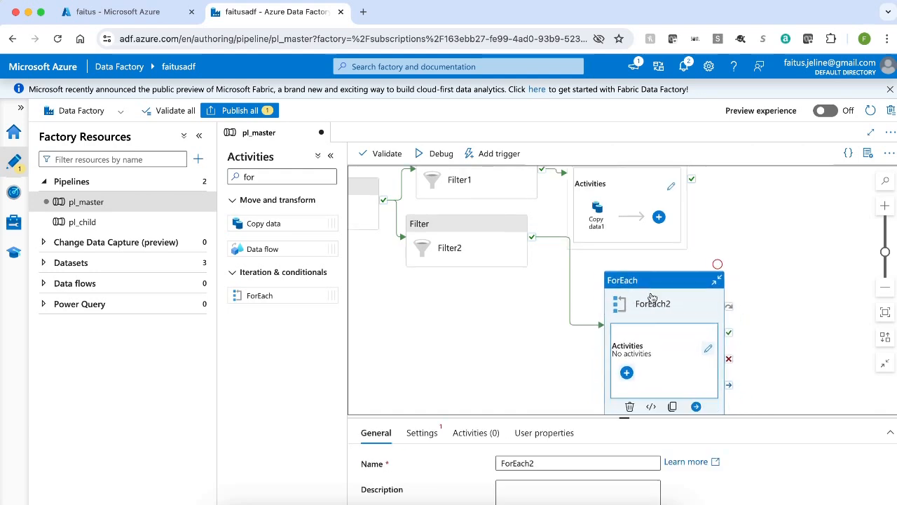
left_click(424, 431)
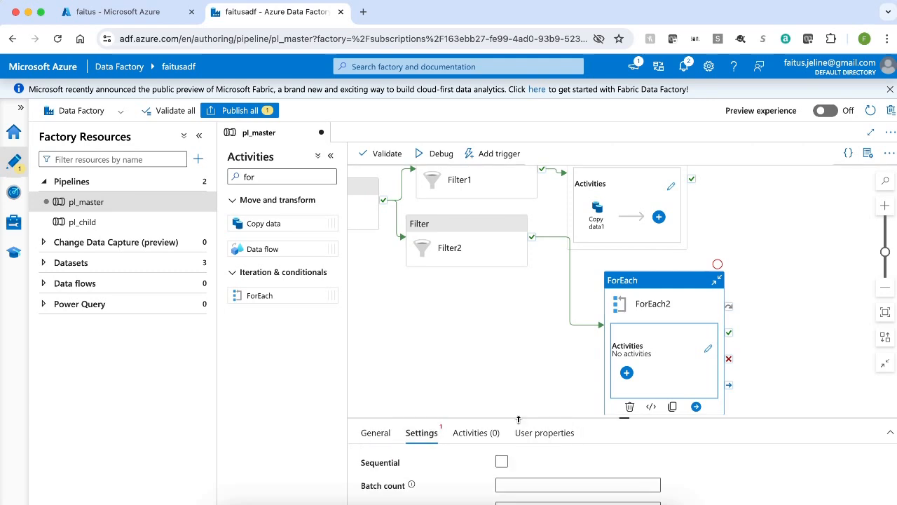
left_click_drag(519, 418, 519, 382)
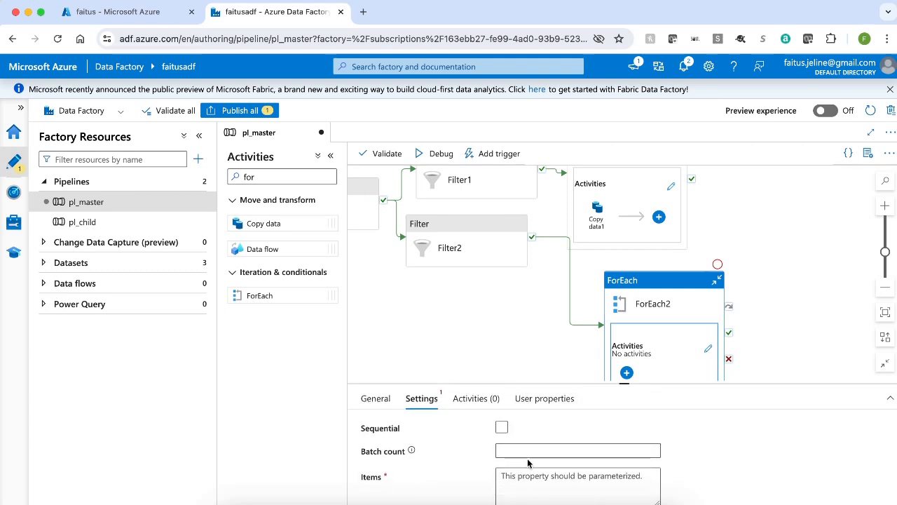
left_click(564, 497)
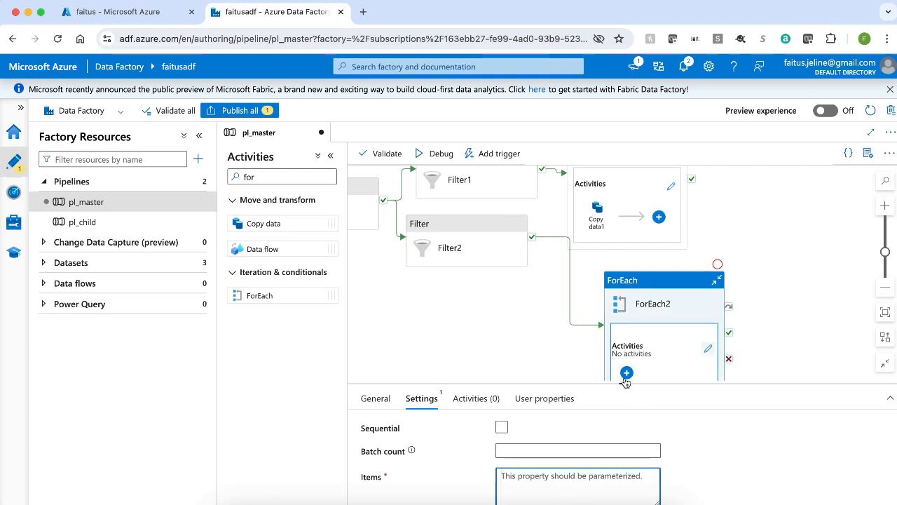
left_click_drag(625, 380, 623, 306)
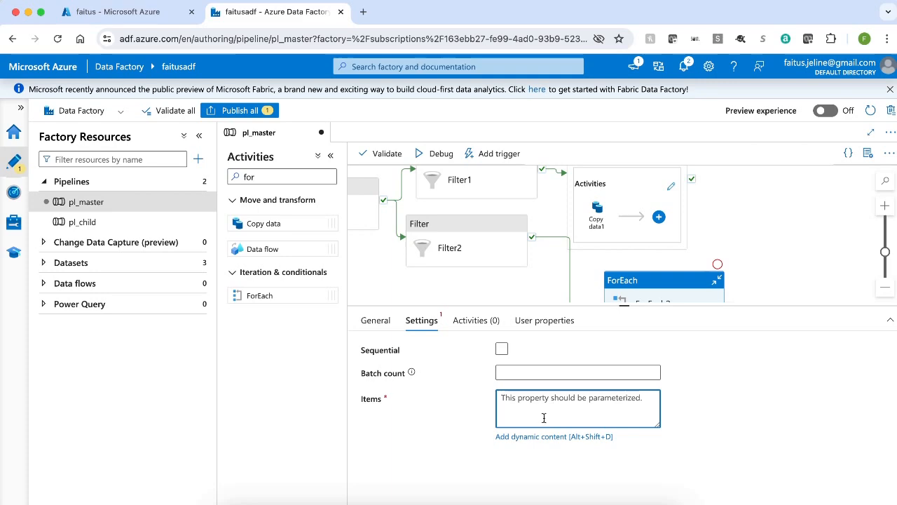
left_click(536, 436)
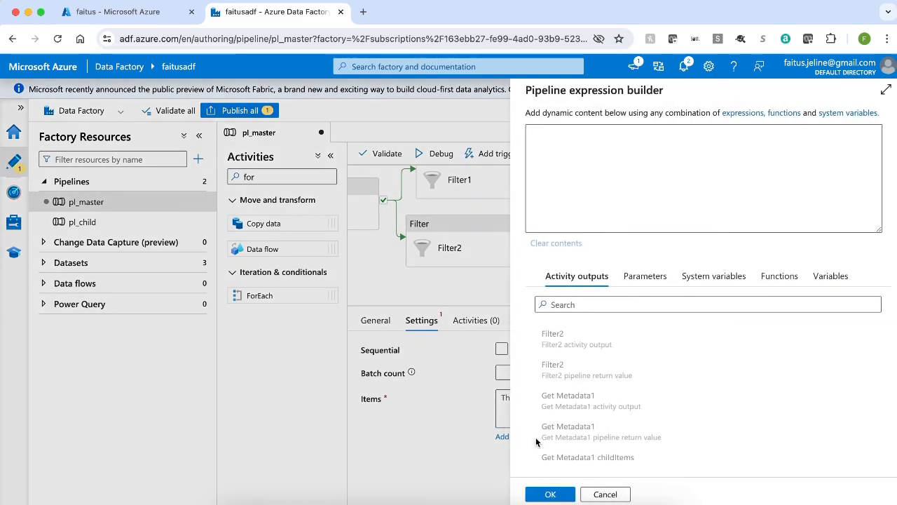
left_click(584, 357)
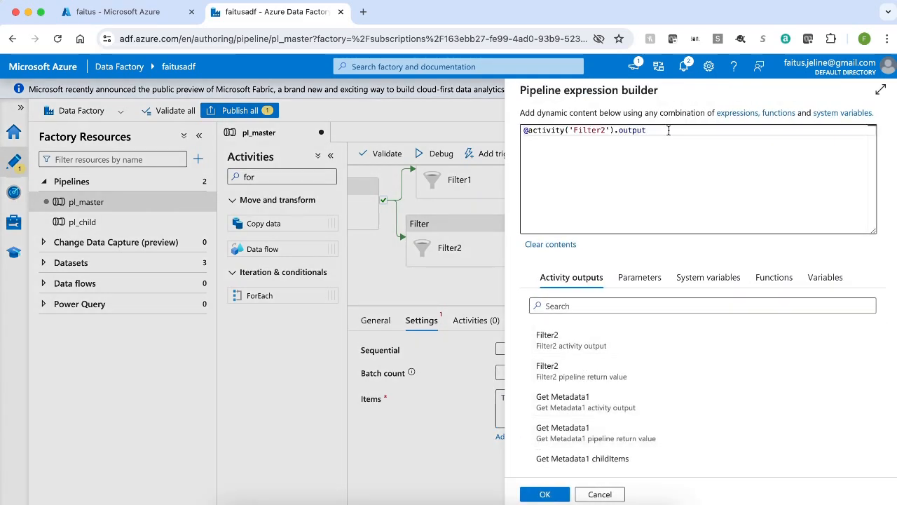
type(".v")
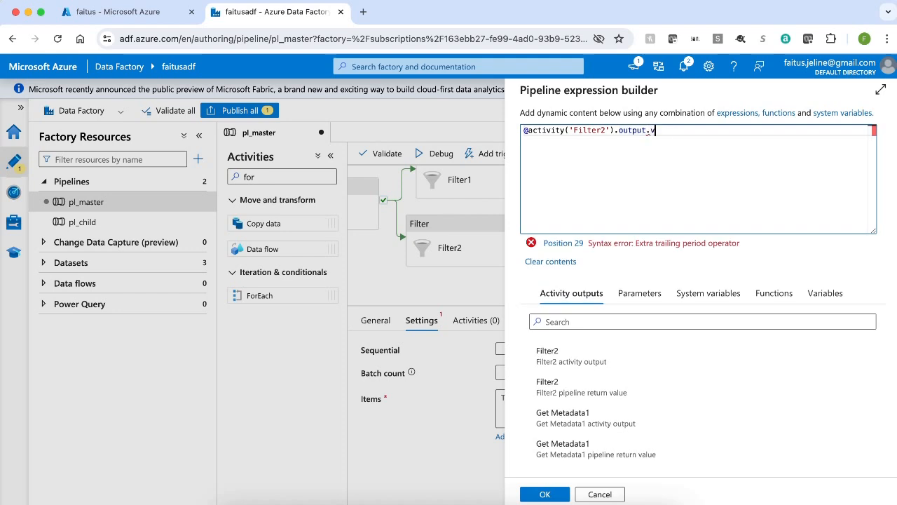
type("alue")
left_click(542, 497)
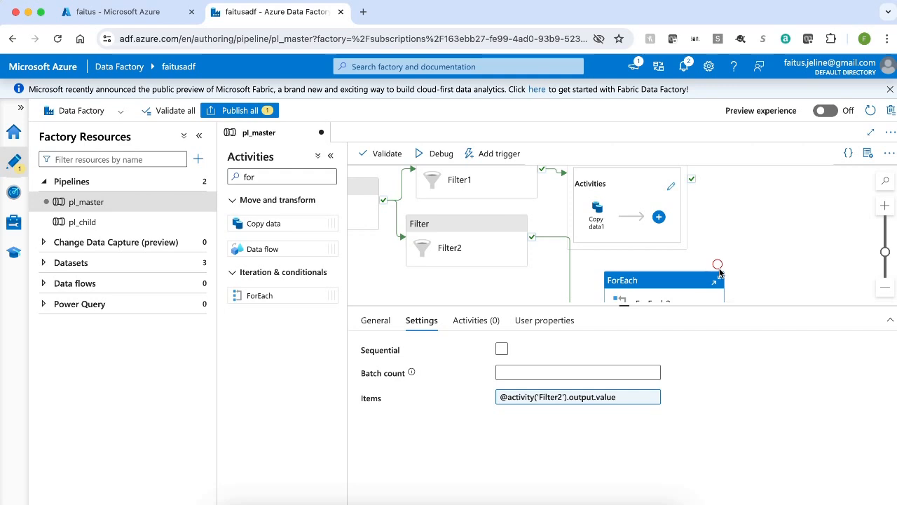
Open ForEach2's inner activities and add an Execute Pipeline activity there.
scroll(662, 289, "down", 3)
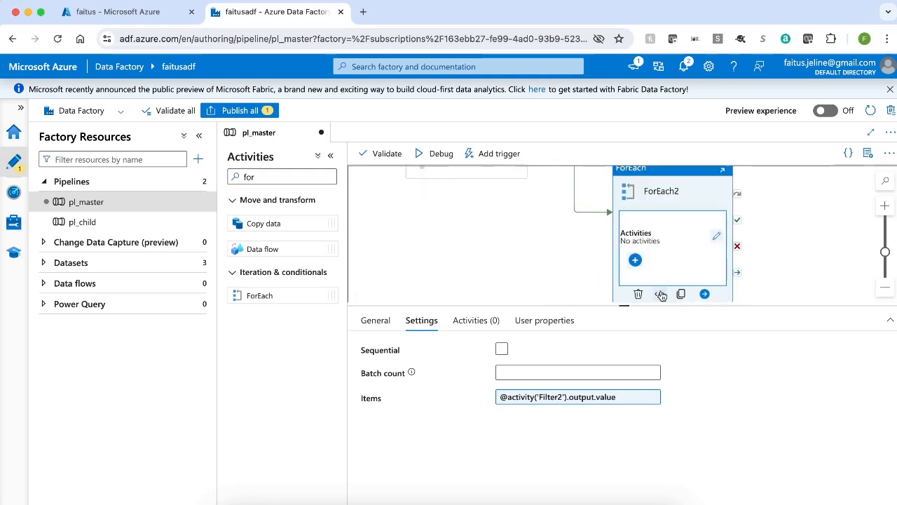
left_click(715, 237)
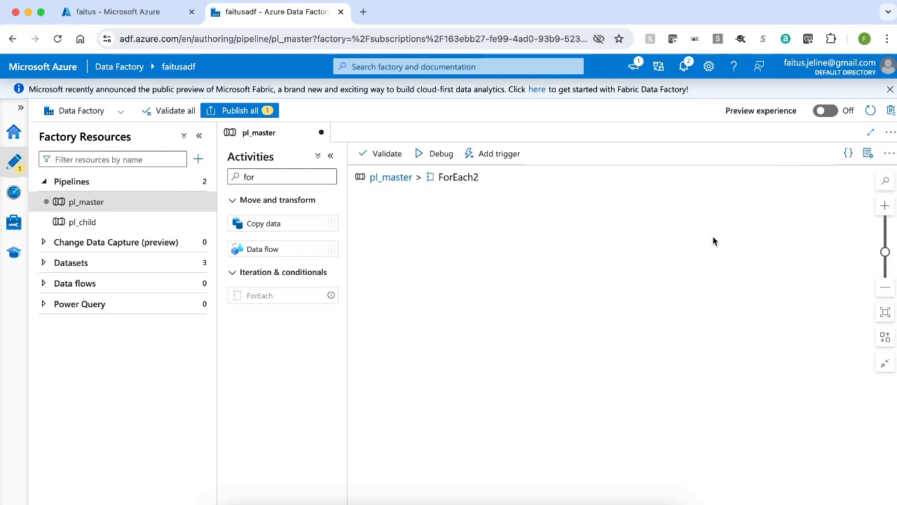
left_click(271, 175)
key("BackSpace")
key("BackSpace")
key("BackSpace")
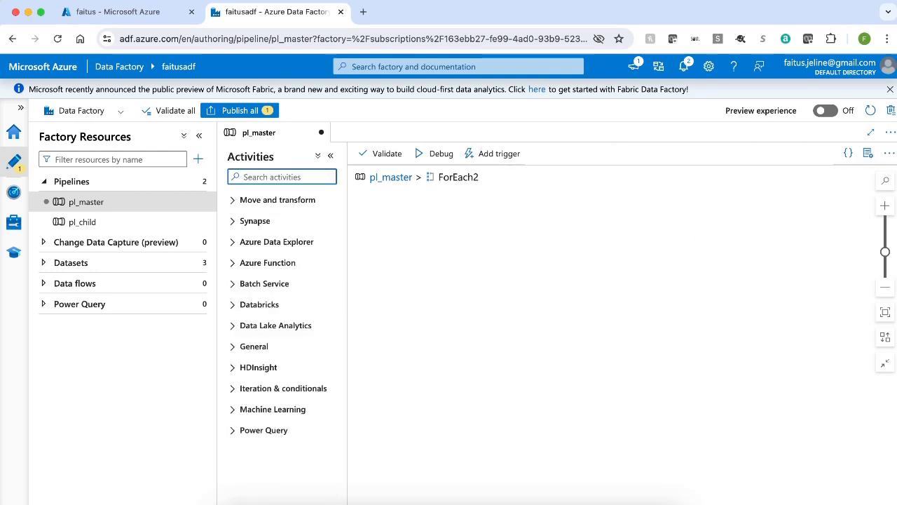
type("ex")
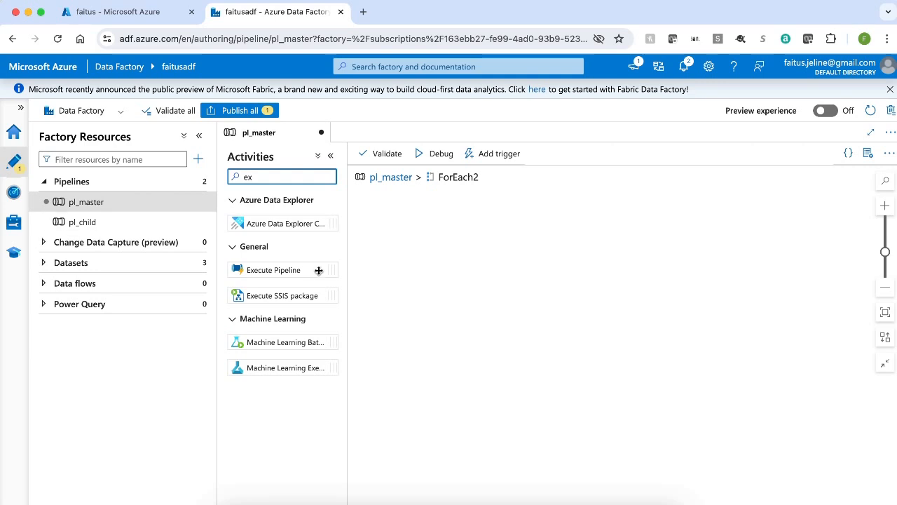
left_click_drag(276, 274, 544, 269)
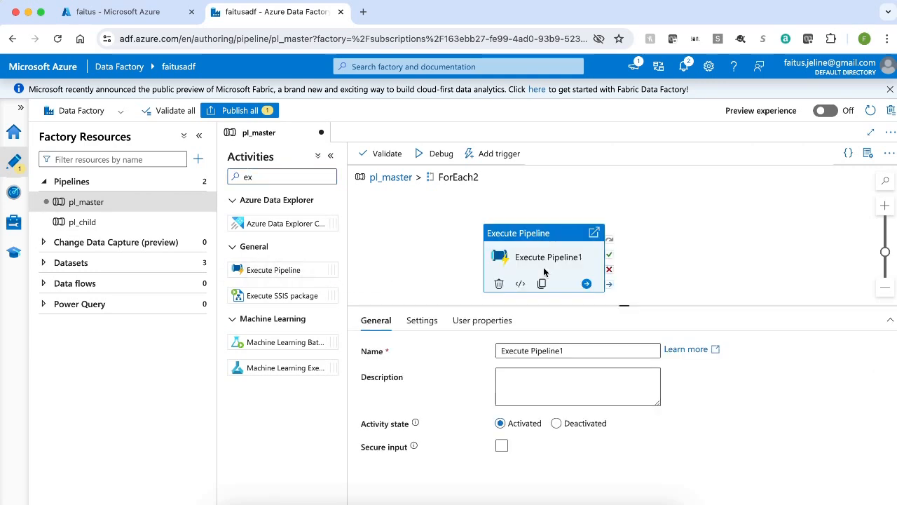
Choose pl_child as the invoked pipeline of Execute Pipeline1.
left_click(433, 320)
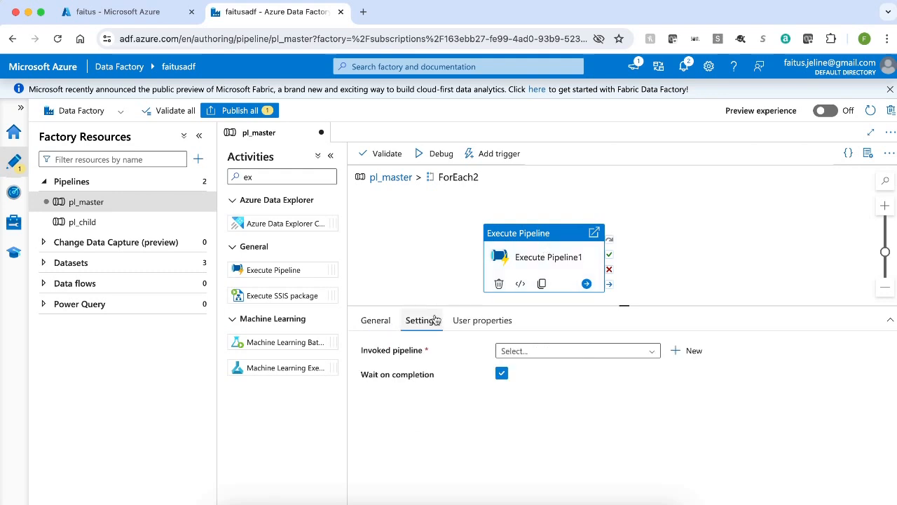
left_click(533, 350)
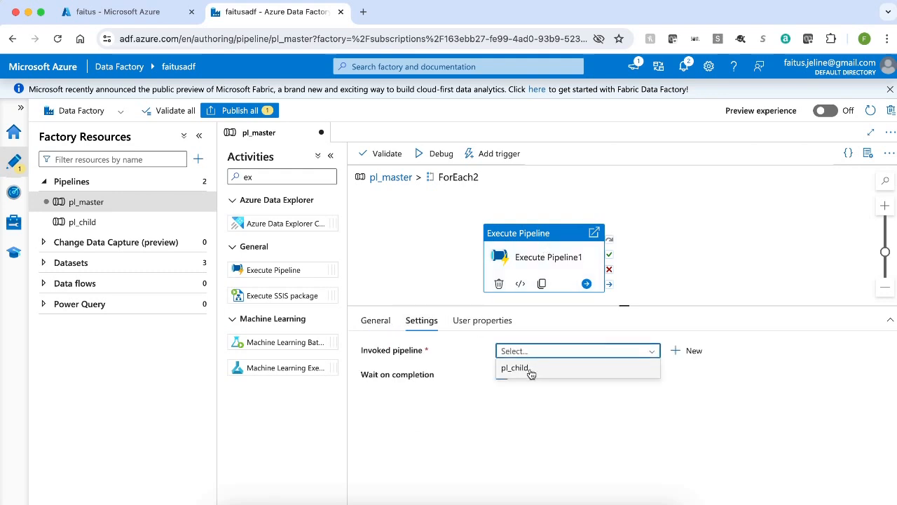
left_click(531, 371)
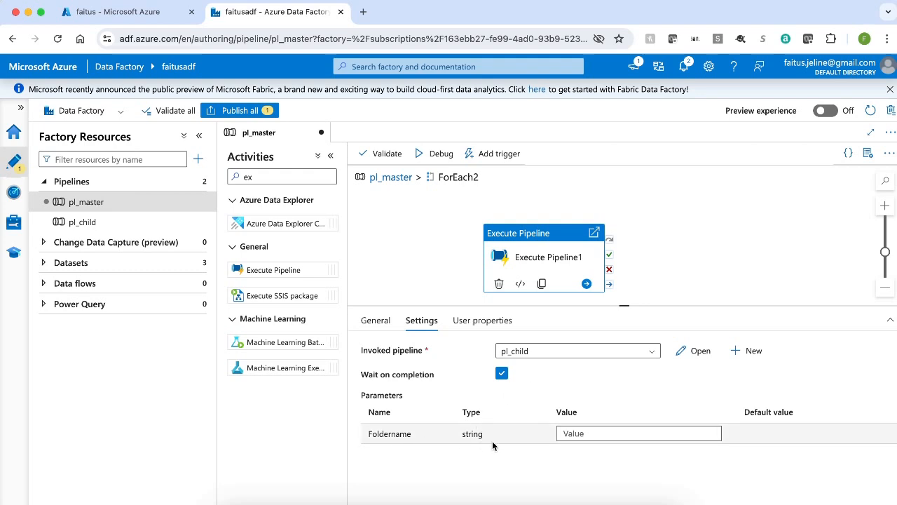
left_click(601, 433)
left_click(592, 452)
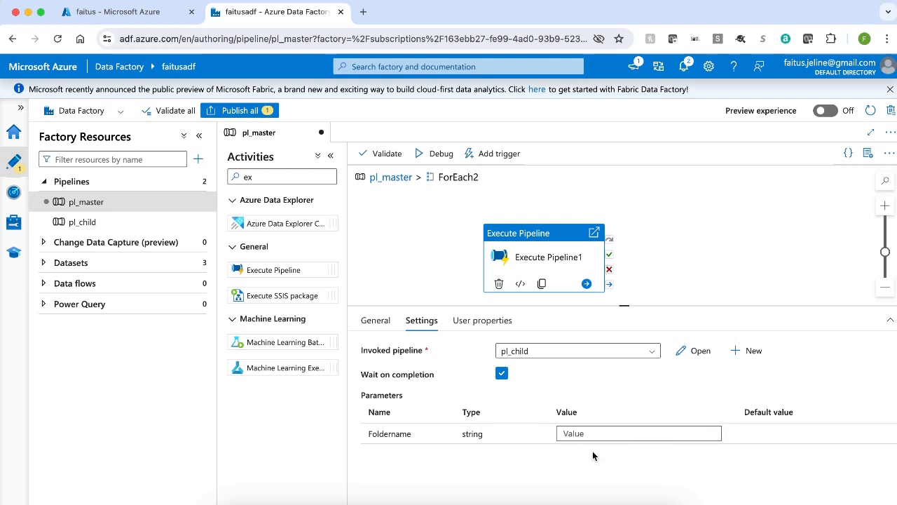
left_click(593, 433)
left_click(590, 450)
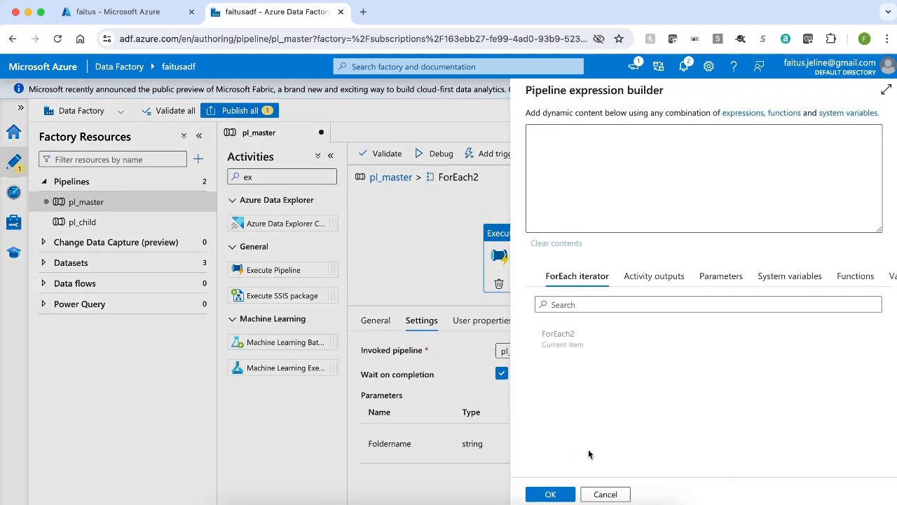
left_click(566, 342)
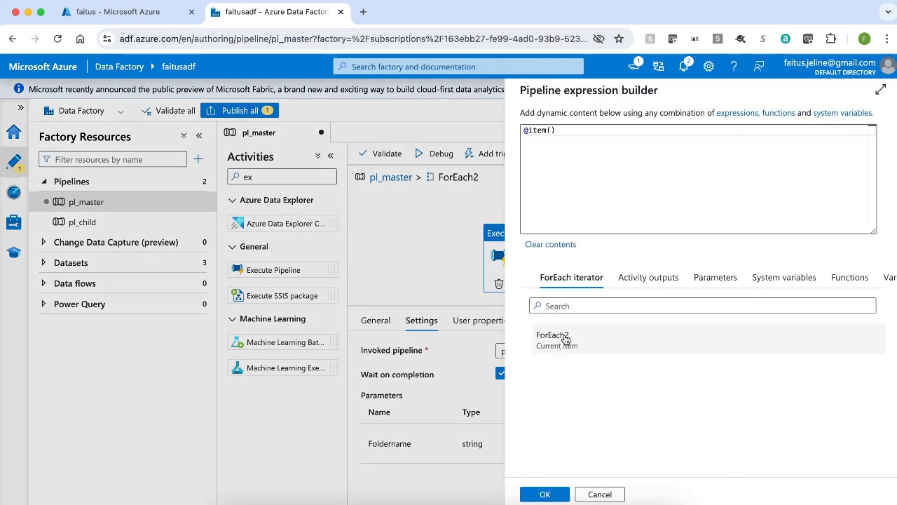
left_click(574, 130)
type(".n")
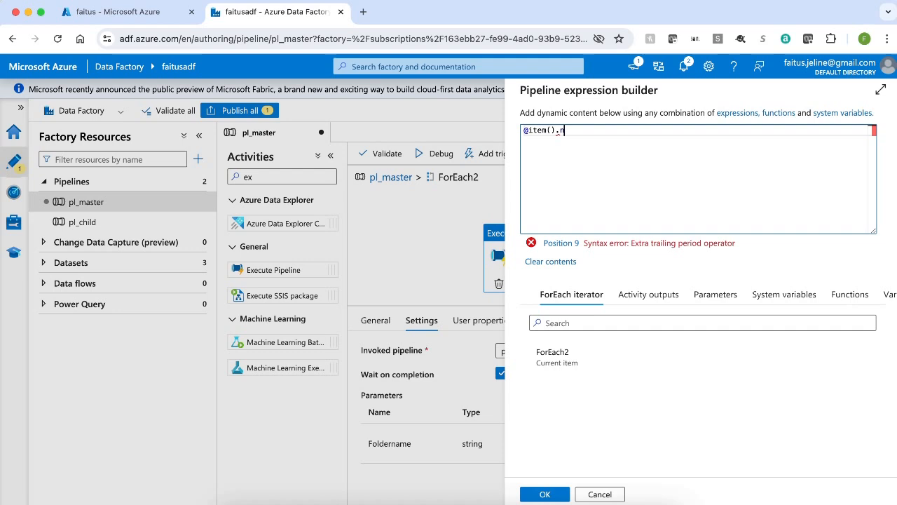
type("ame")
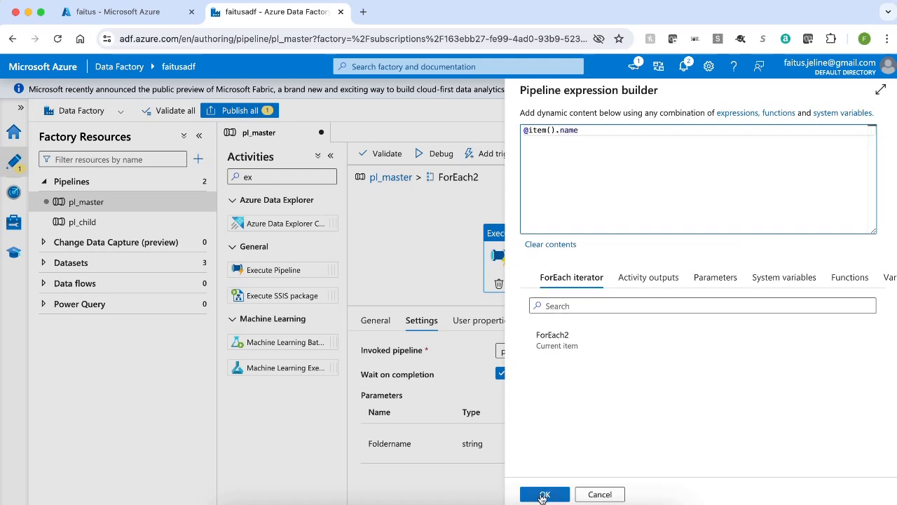
left_click(543, 494)
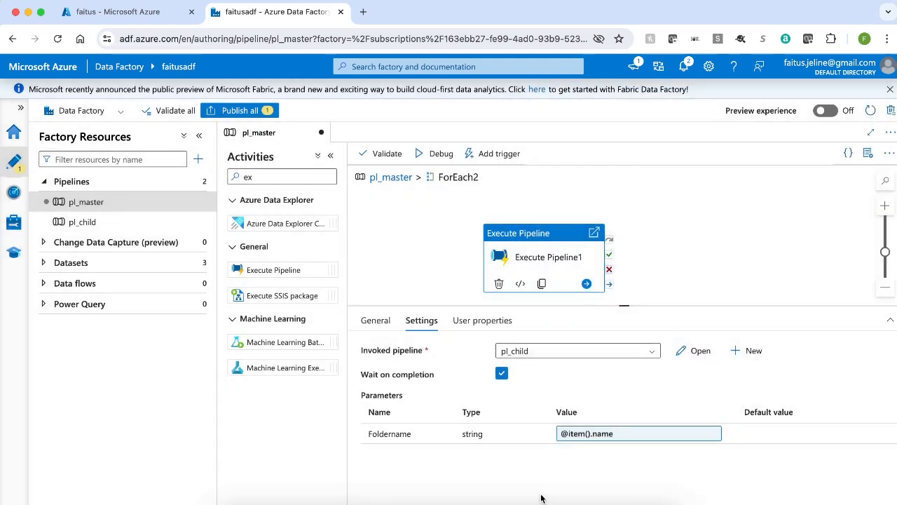
left_click(390, 180)
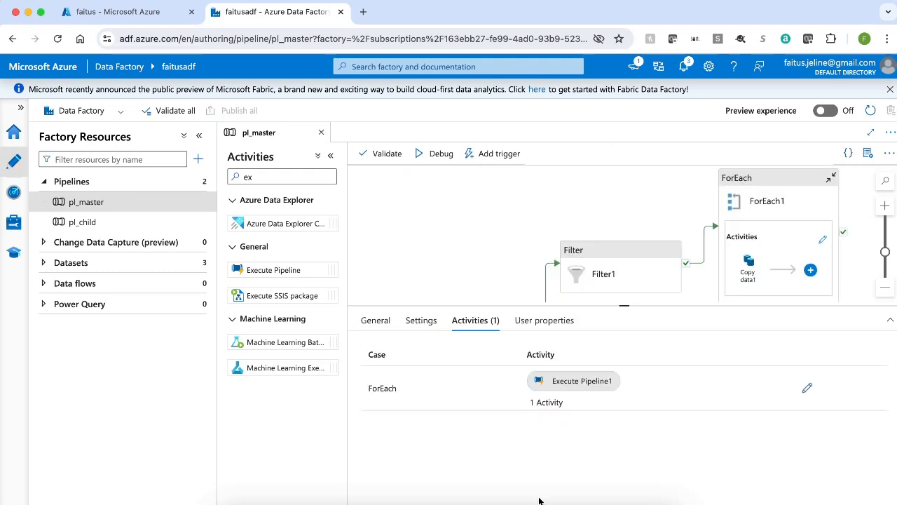
Switch to the Azure portal's storage browser and delete both employee1 files from the curated container.
left_click(130, 14)
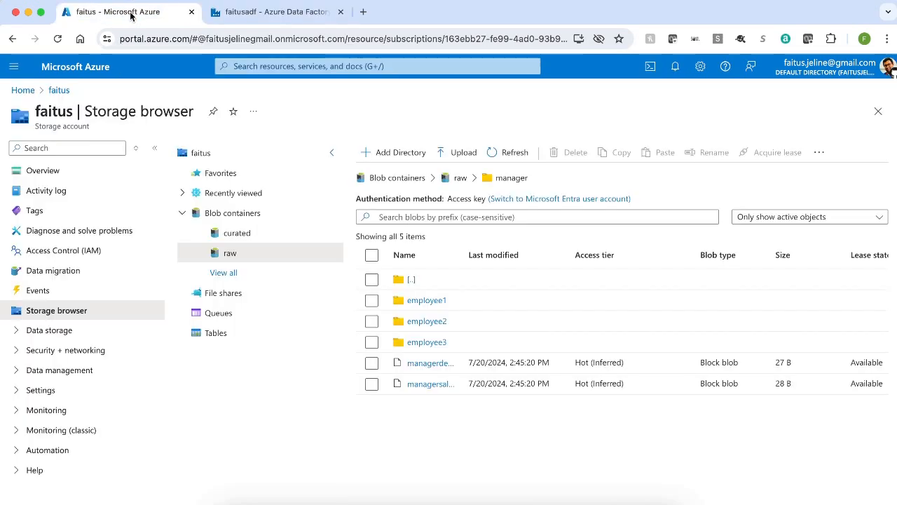
left_click(239, 233)
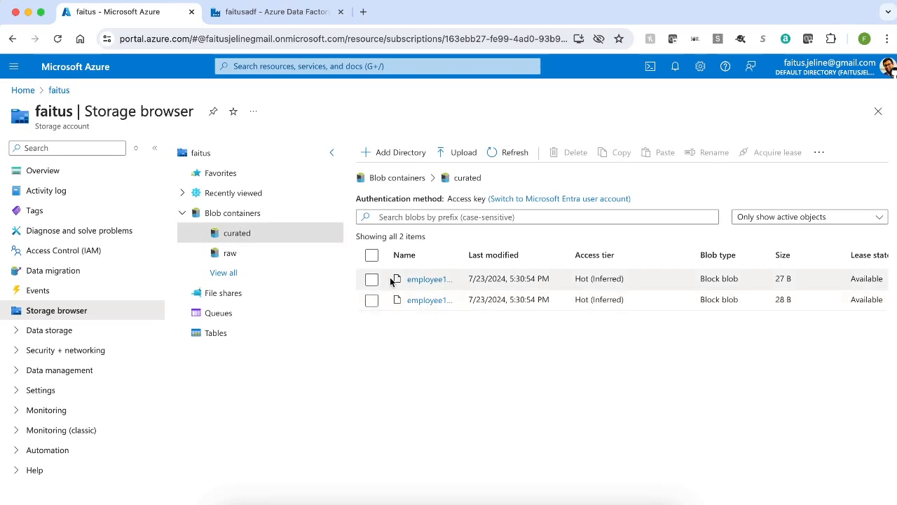
left_click(372, 255)
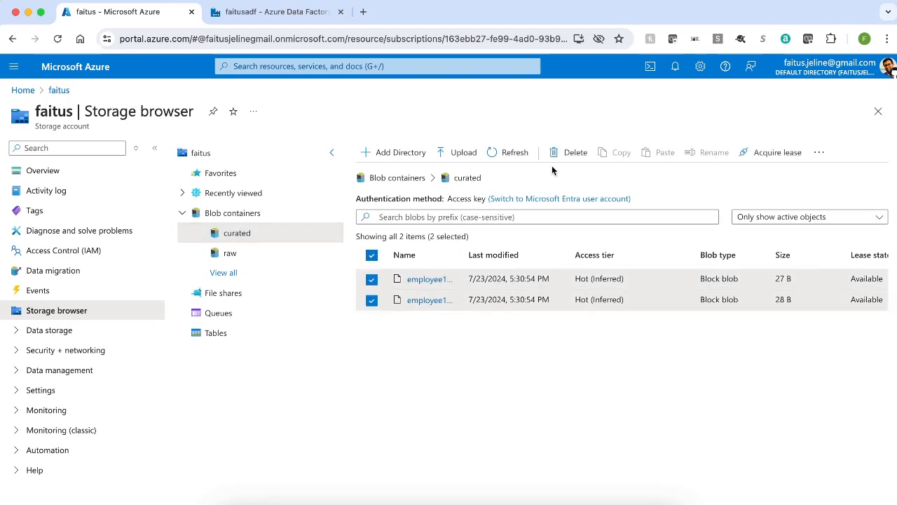
left_click(571, 154)
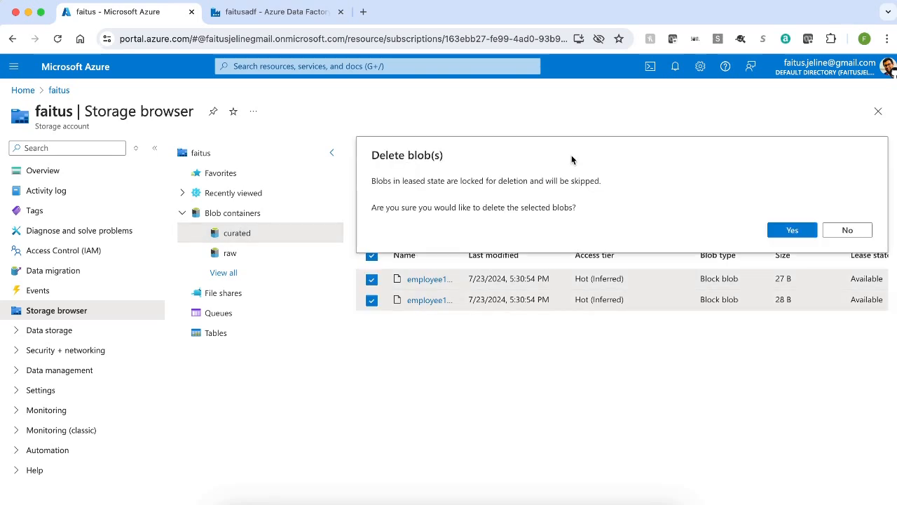
left_click(798, 230)
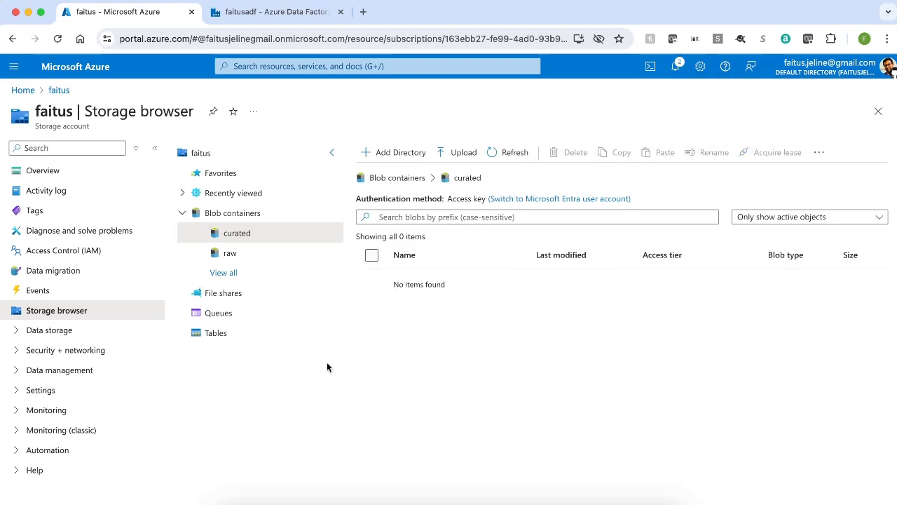
Switch back to Azure Data Factory, publish the pending pl_master changes and trigger a pipeline run immediately.
left_click(260, 14)
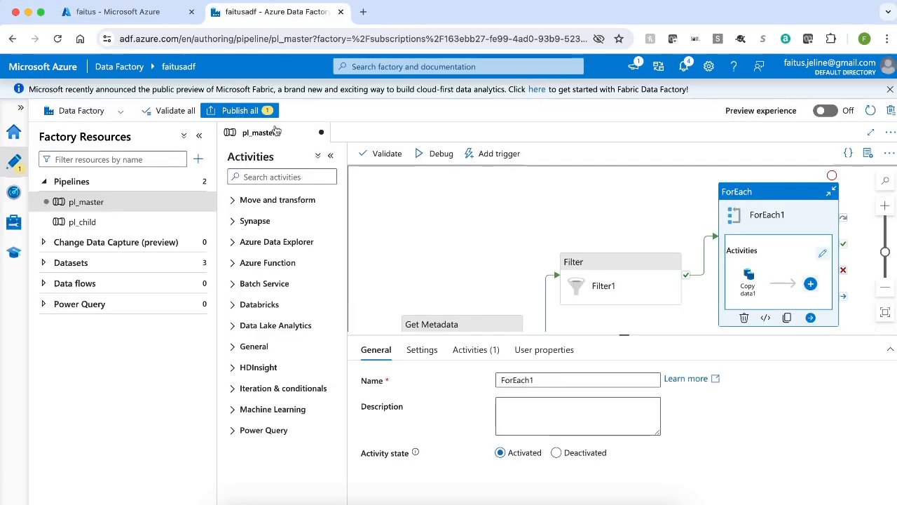
left_click(241, 111)
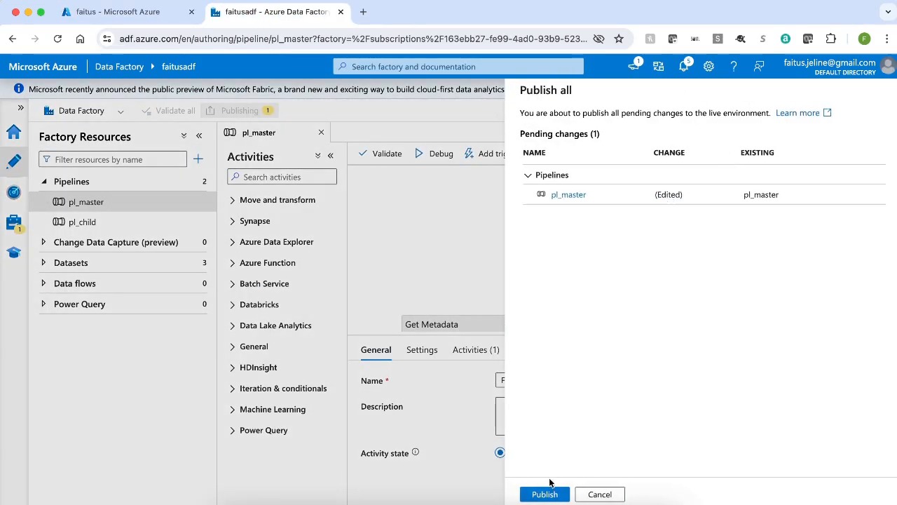
left_click(546, 493)
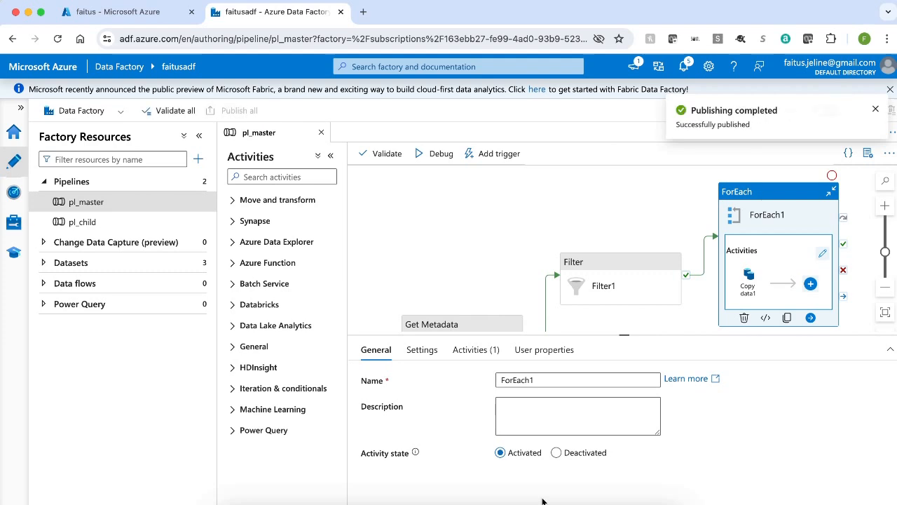
left_click(495, 154)
left_click(490, 174)
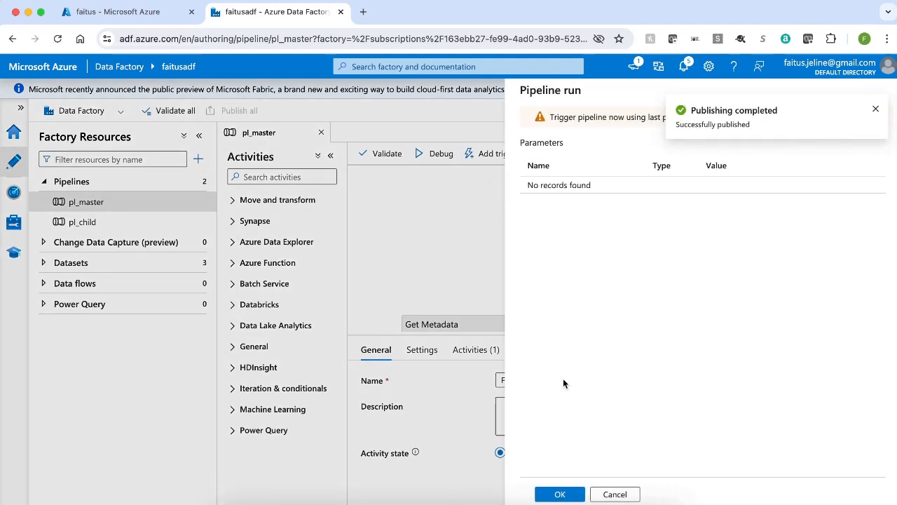
left_click(562, 494)
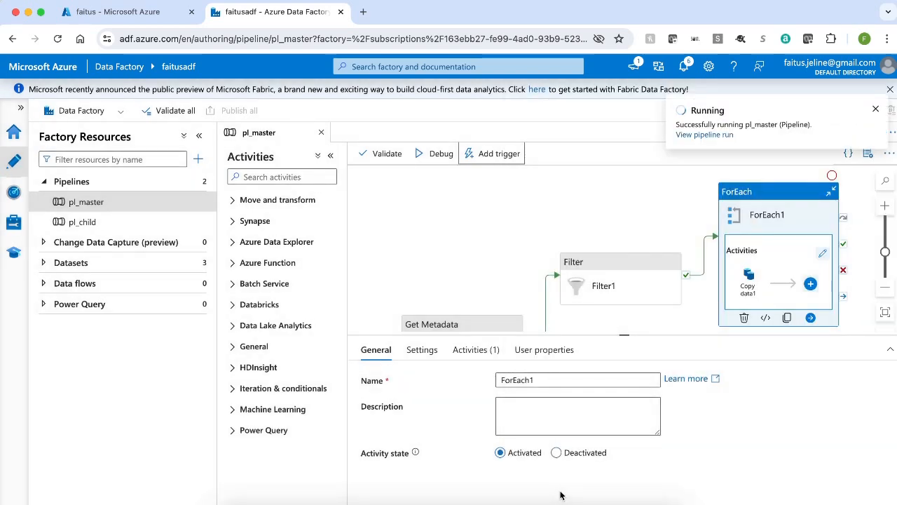
Open the monitoring view of the triggered pl_master run, enlarge its activity runs list and refresh it.
left_click(712, 135)
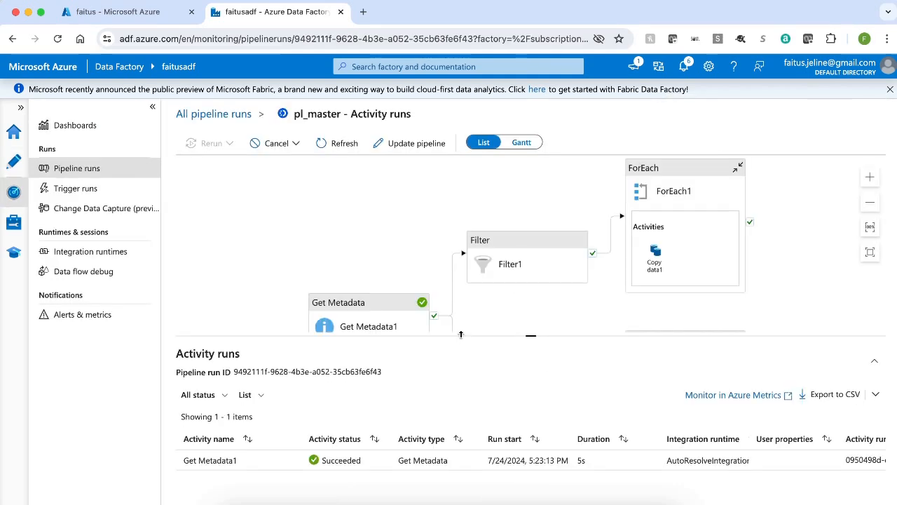
left_click_drag(459, 335, 459, 194)
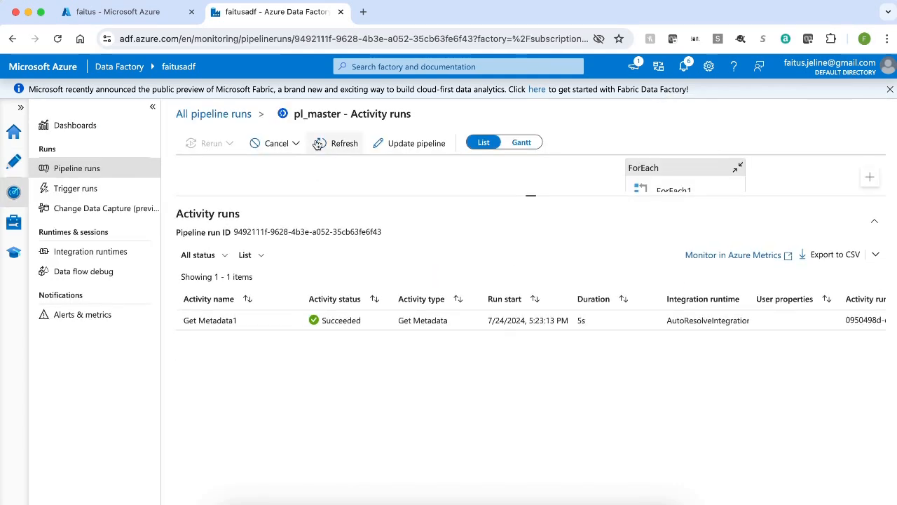
left_click(335, 153)
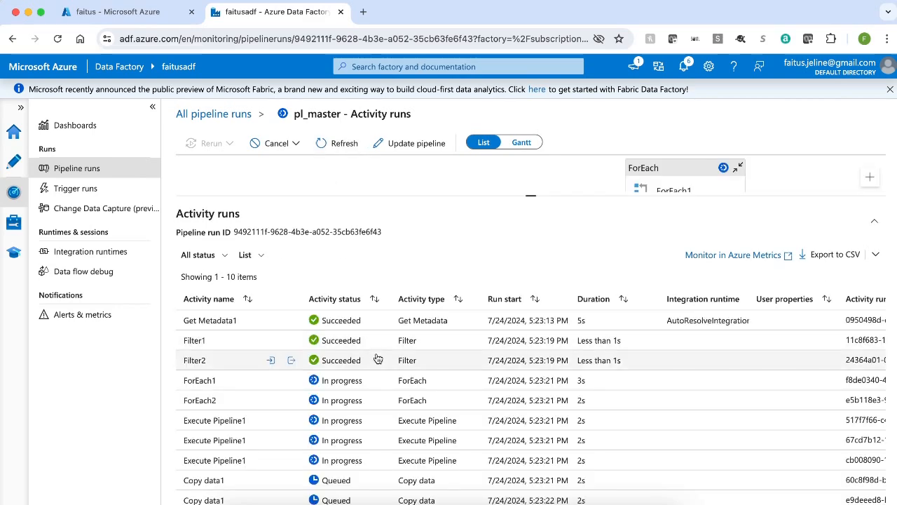
scroll(376, 333, "down", 1)
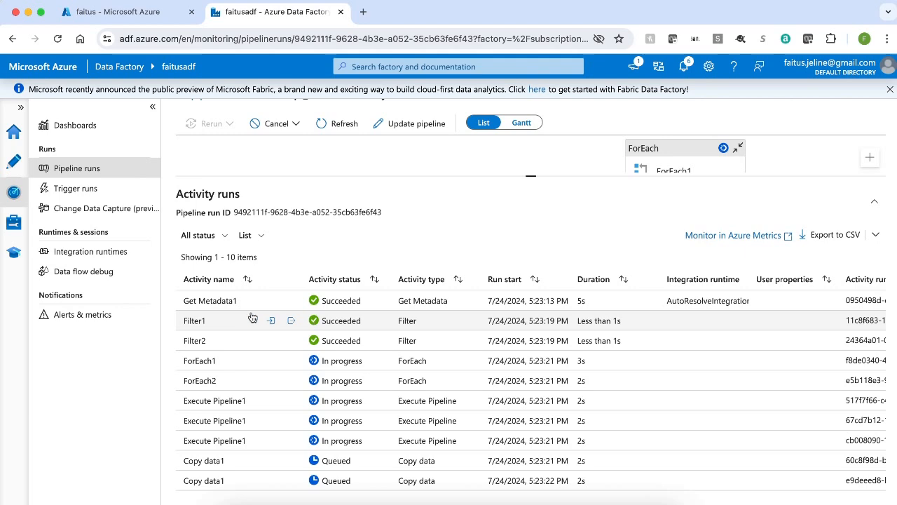
Examine the outputs of Filter1 and Filter2 in the pl_master run, closing each, and refresh the activity statuses.
left_click(291, 322)
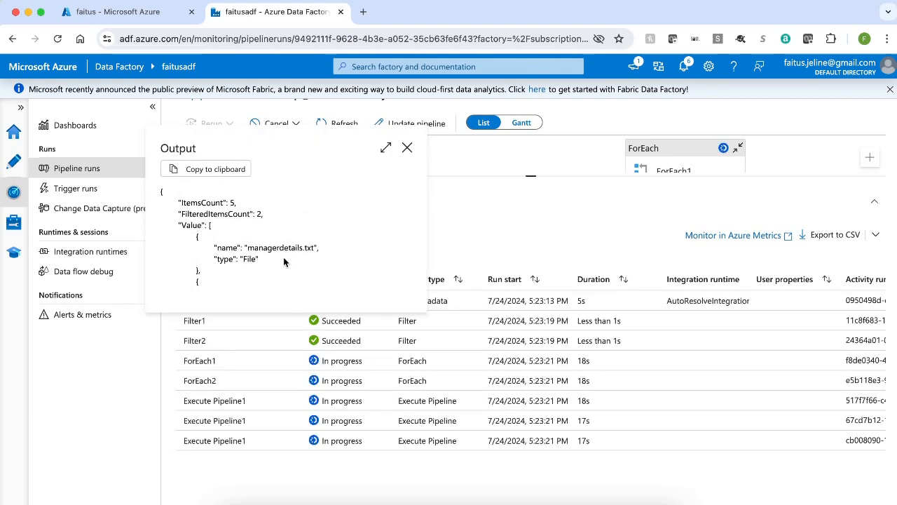
left_click(408, 148)
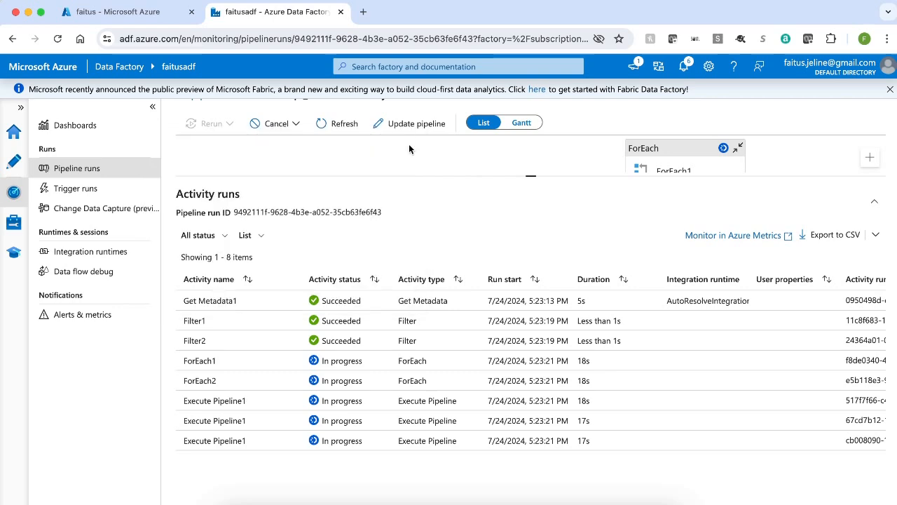
left_click(292, 340)
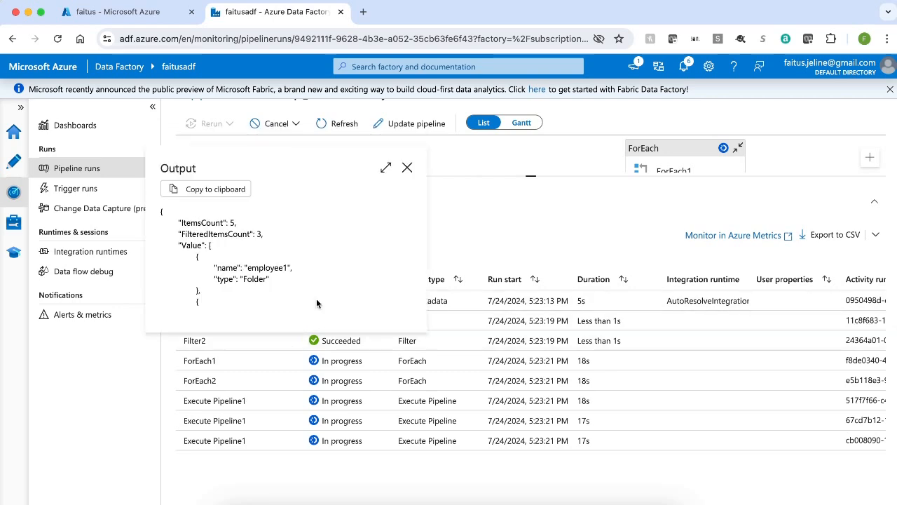
left_click(407, 168)
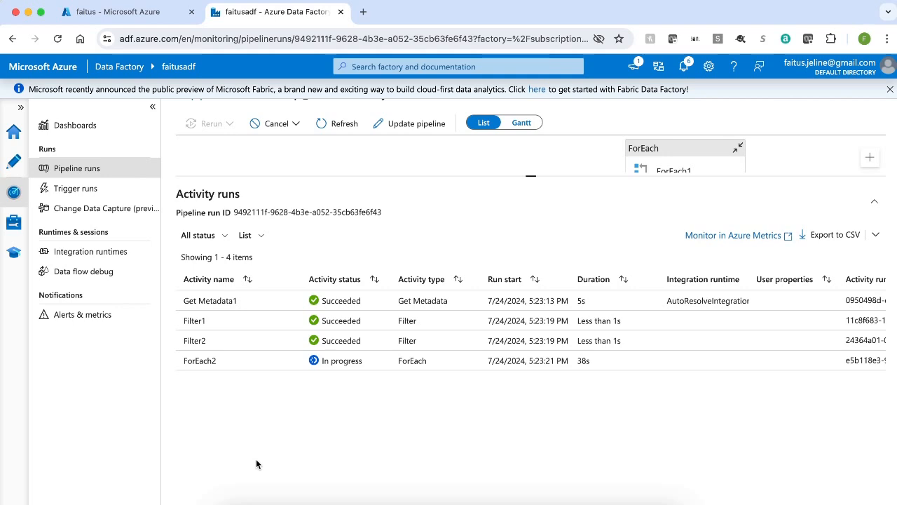
left_click(339, 123)
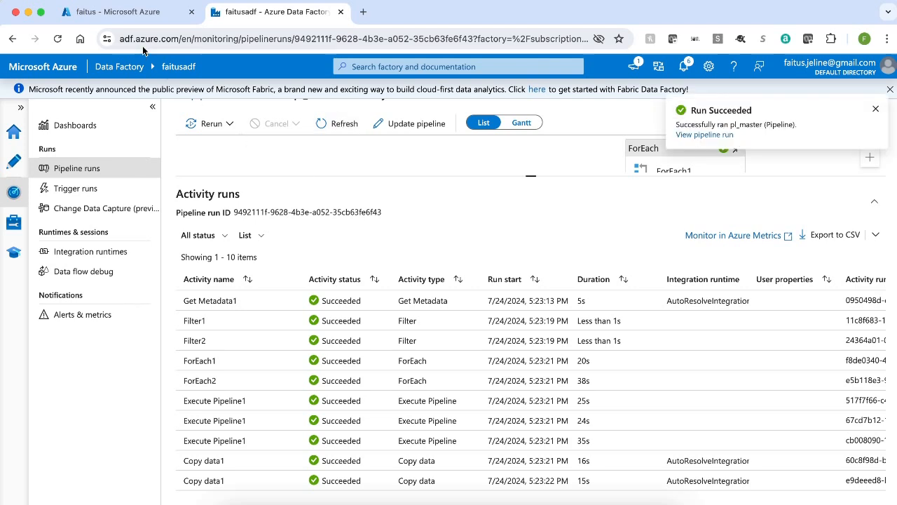
Refresh the curated container in the Azure portal to check the copied files, and return to Azure Data Factory.
left_click(128, 12)
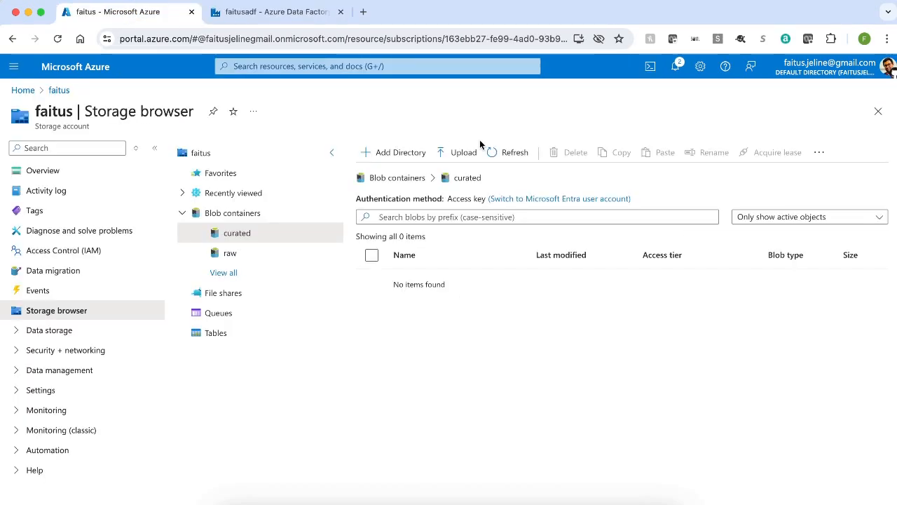
left_click(512, 154)
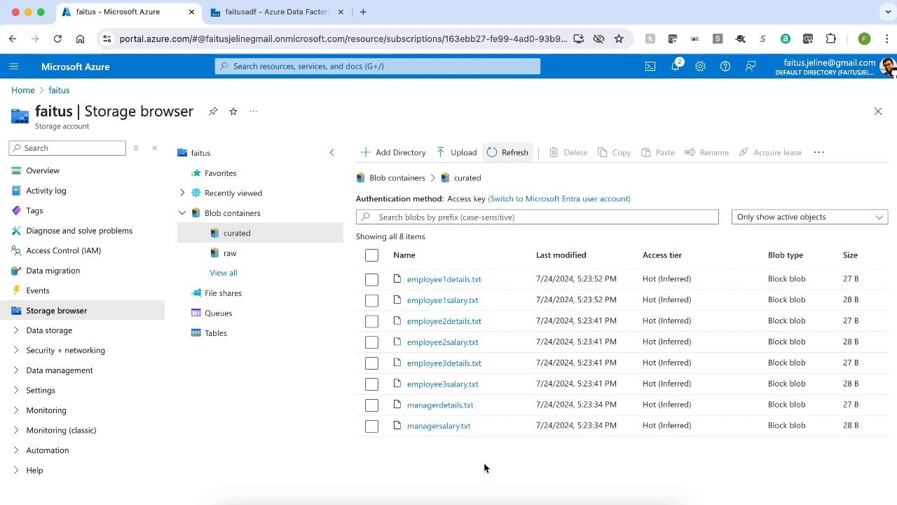
left_click(254, 15)
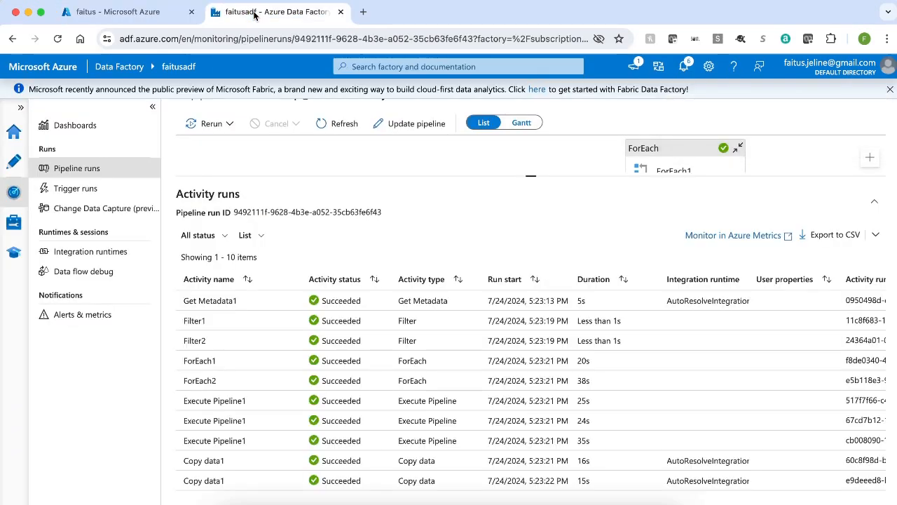